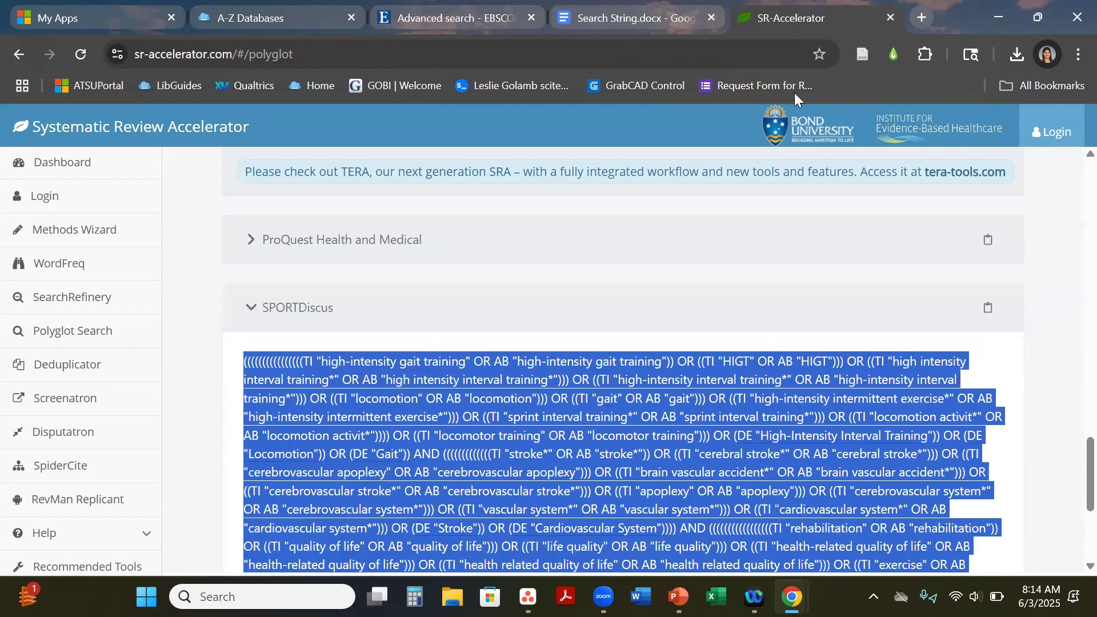
# Switch to the Search String document and insert blank lines above the SportDiscus heading to push its section onto a new page.
pyautogui.click(619, 10)
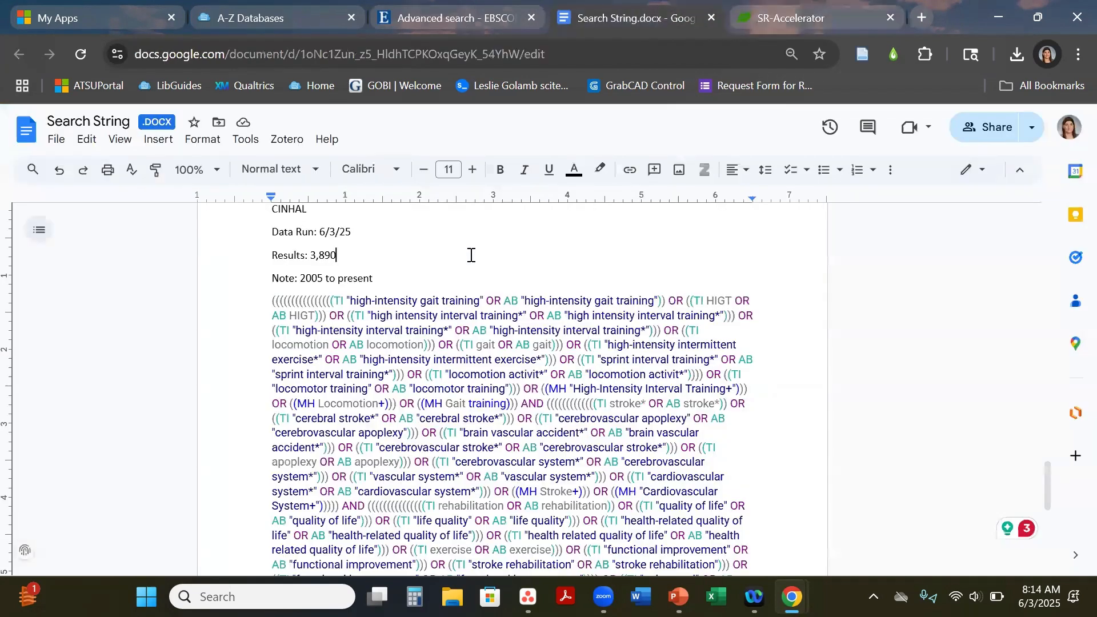
pyautogui.scroll(-6, 321, 247)
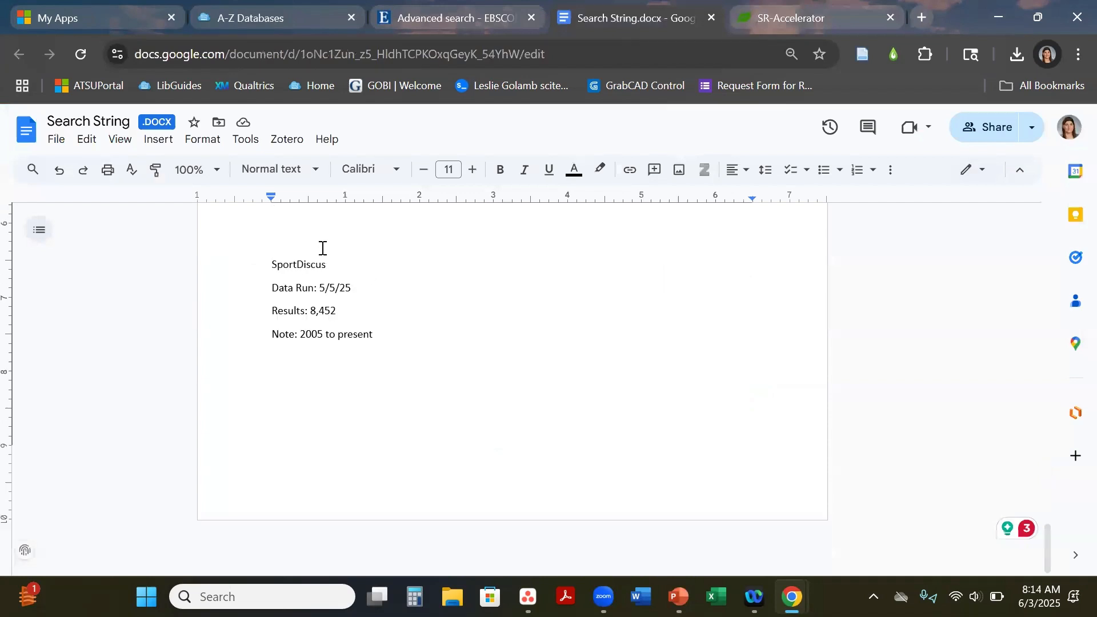
pyautogui.click(343, 251)
pyautogui.press('Return')
pyautogui.press('Return')
pyautogui.press('Return')
pyautogui.press('Return')
pyautogui.press('Return')
pyautogui.press('Return')
pyautogui.press('Return')
pyautogui.press('Return')
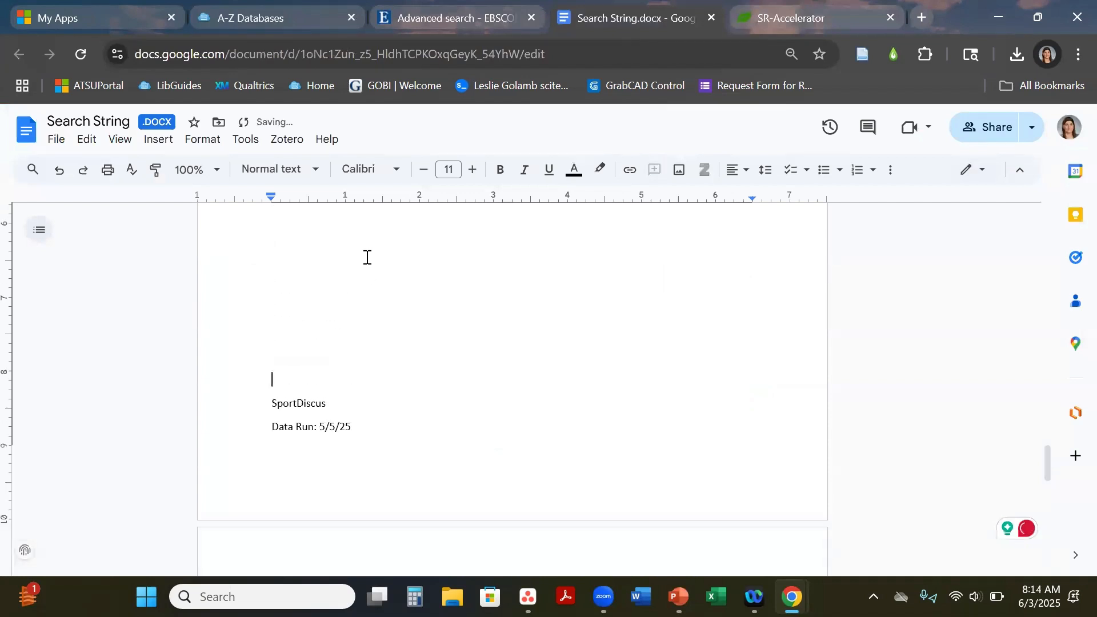
# Clear the old run date and results count from the SportDiscus section's details.
pyautogui.scroll(-4, 384, 379)
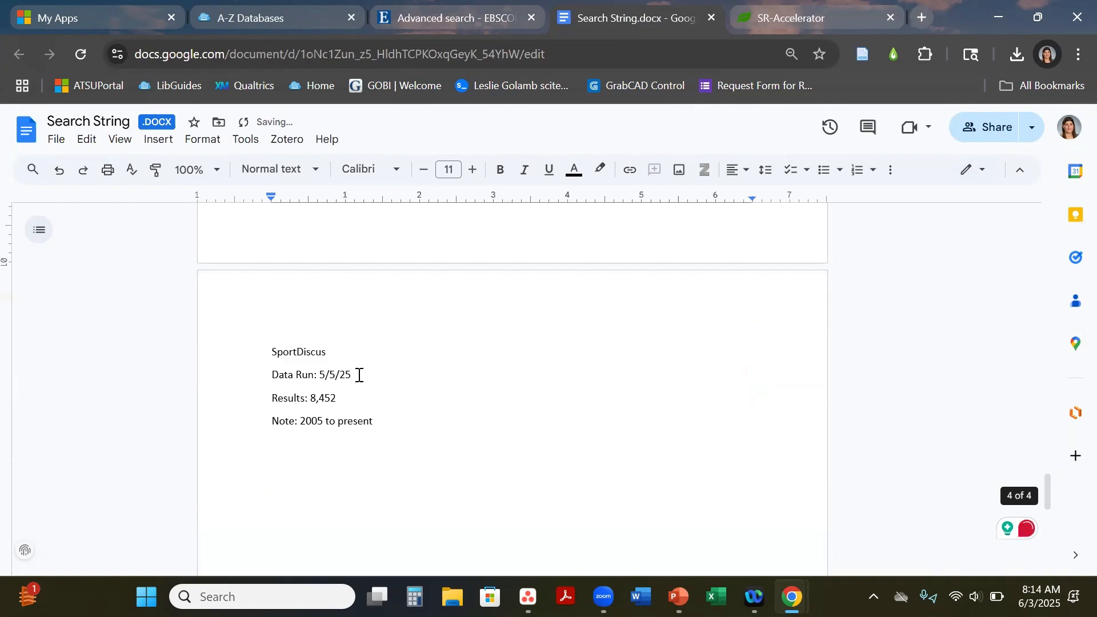
pyautogui.moveTo(351, 376); pyautogui.dragTo(324, 377)
pyautogui.press('BackSpace')
pyautogui.press('BackSpace')
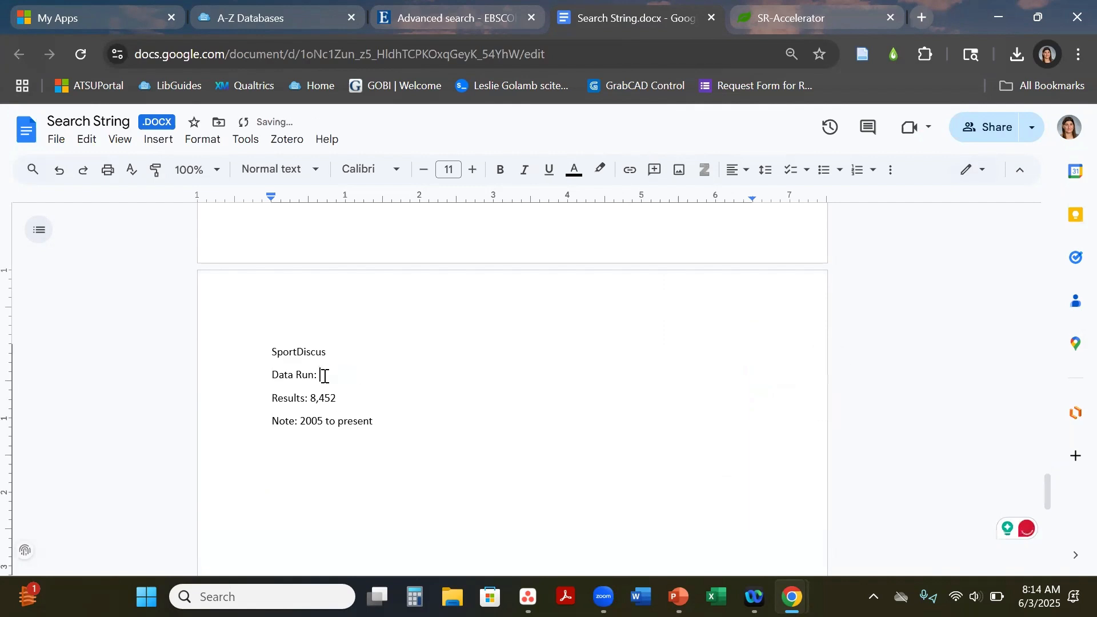
pyautogui.press('BackSpace')
pyautogui.press('BackSpace')
pyautogui.press('BackSpace')
pyautogui.press('BackSpace')
pyautogui.click(358, 458)
pyautogui.moveTo(416, 397); pyautogui.dragTo(423, 407)
# Paste the copied SPORTDiscus search string below the "Note: 2005 to present" line of the SportDiscus section.
pyautogui.click(434, 432)
pyautogui.hotkey('ctrl', 'v')
pyautogui.scroll(2, 497, 408)
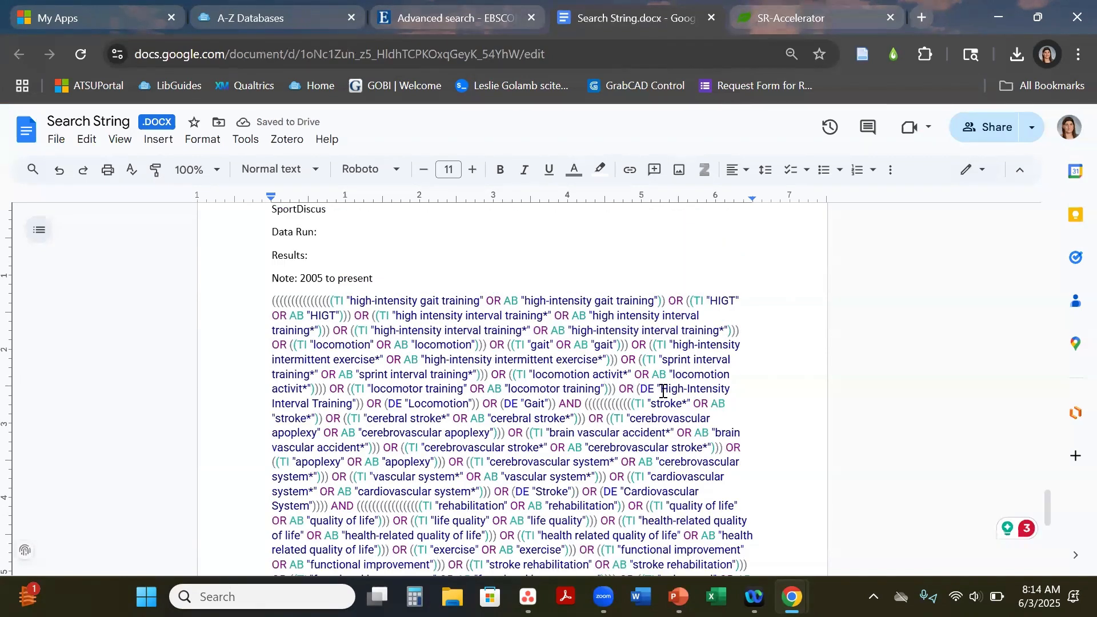
# Copy the heading High-Intensity Interval Training from the SportDiscus string and open the subject thesaurus in the EBSCO advanced search tab.
pyautogui.moveTo(662, 391); pyautogui.dragTo(354, 407)
pyautogui.hotkey('ctrl', 'c')
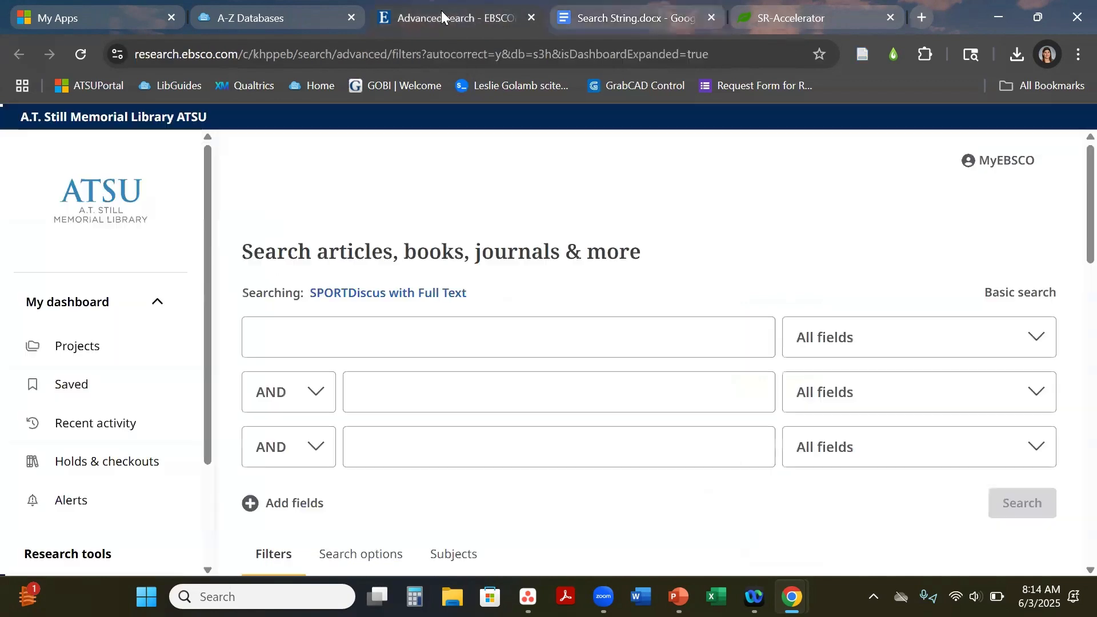
pyautogui.click(441, 10)
pyautogui.click(367, 338)
pyautogui.scroll(-4, 400, 340)
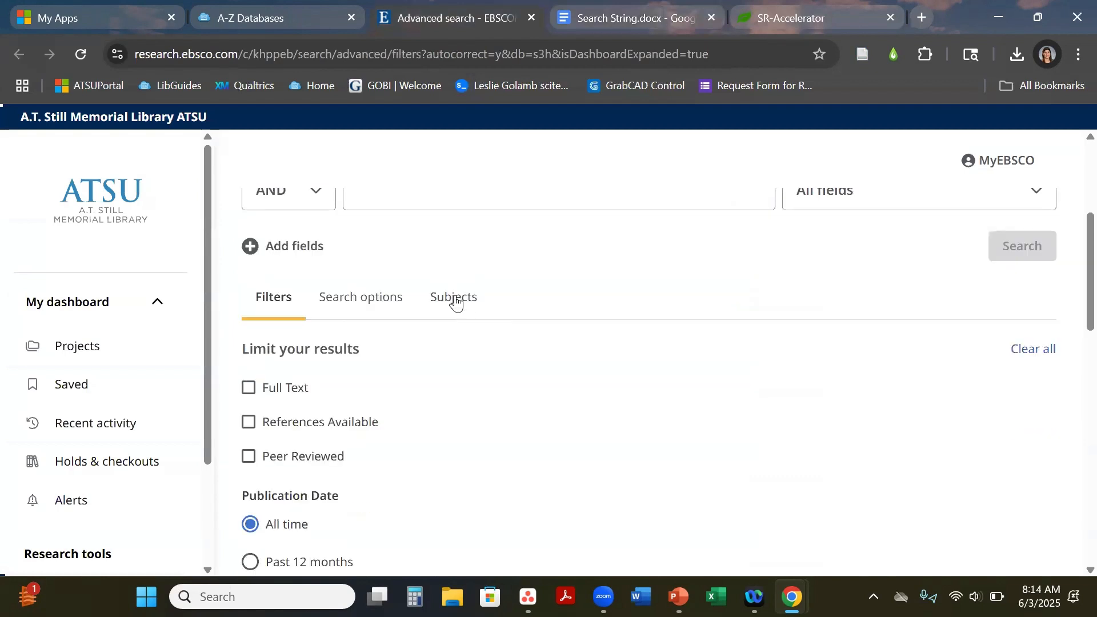
pyautogui.click(455, 301)
pyautogui.scroll(-1, 509, 313)
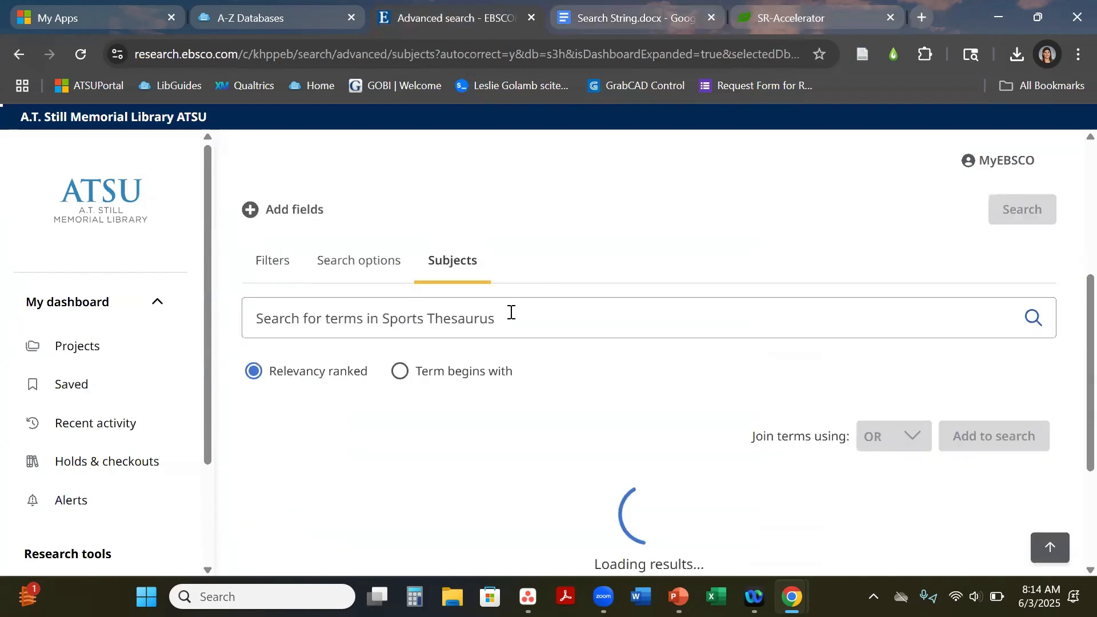
# Search the Sports Thesaurus for the copied heading High-Intensity Interval Training.
pyautogui.click(512, 316)
pyautogui.hotkey('ctrl', 'v')
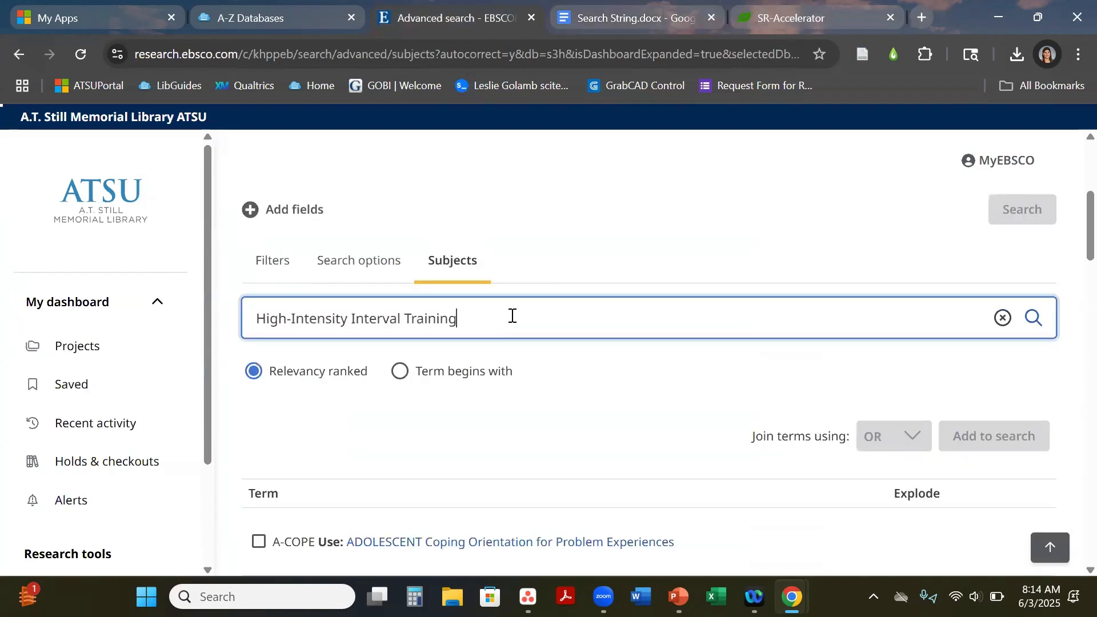
pyautogui.click(1033, 318)
pyautogui.scroll(-3, 581, 362)
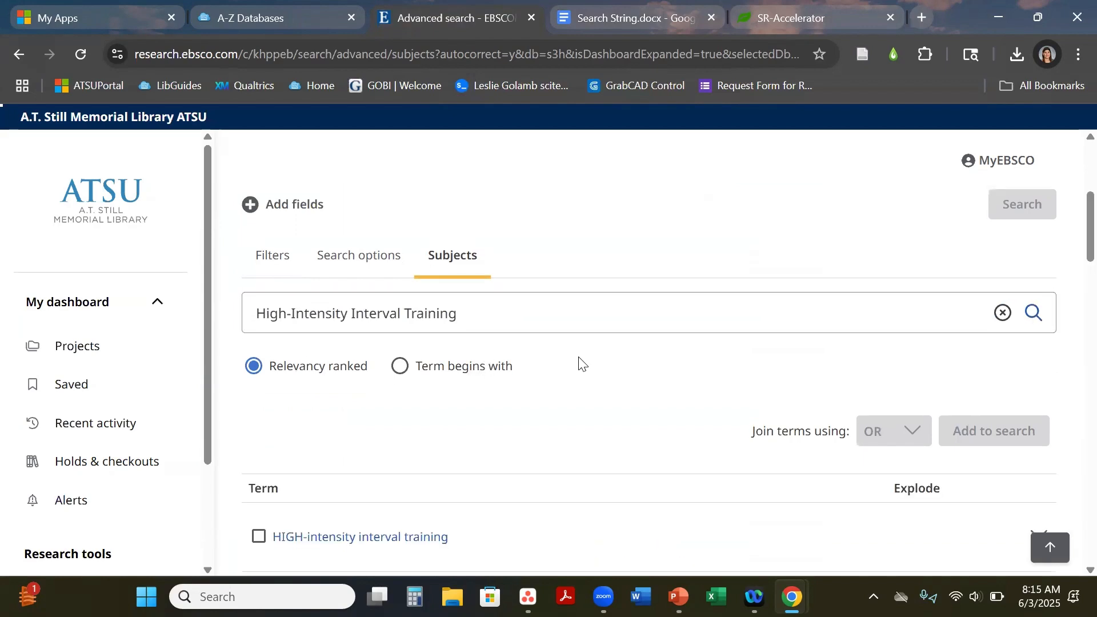
# Copy the heading Locomotion from the SportDiscus string in the document and look it up in EBSCO's Sports Thesaurus.
pyautogui.click(634, 17)
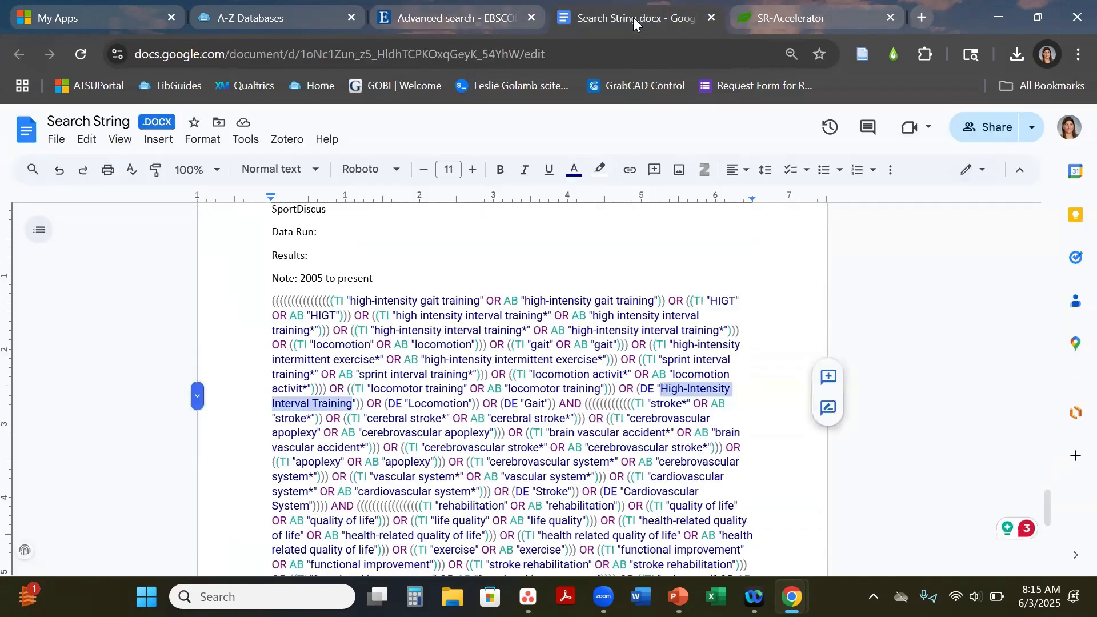
pyautogui.click(409, 404)
pyautogui.moveTo(429, 405); pyautogui.dragTo(466, 407)
pyautogui.hotkey('ctrl', 'c')
pyautogui.click(823, 15)
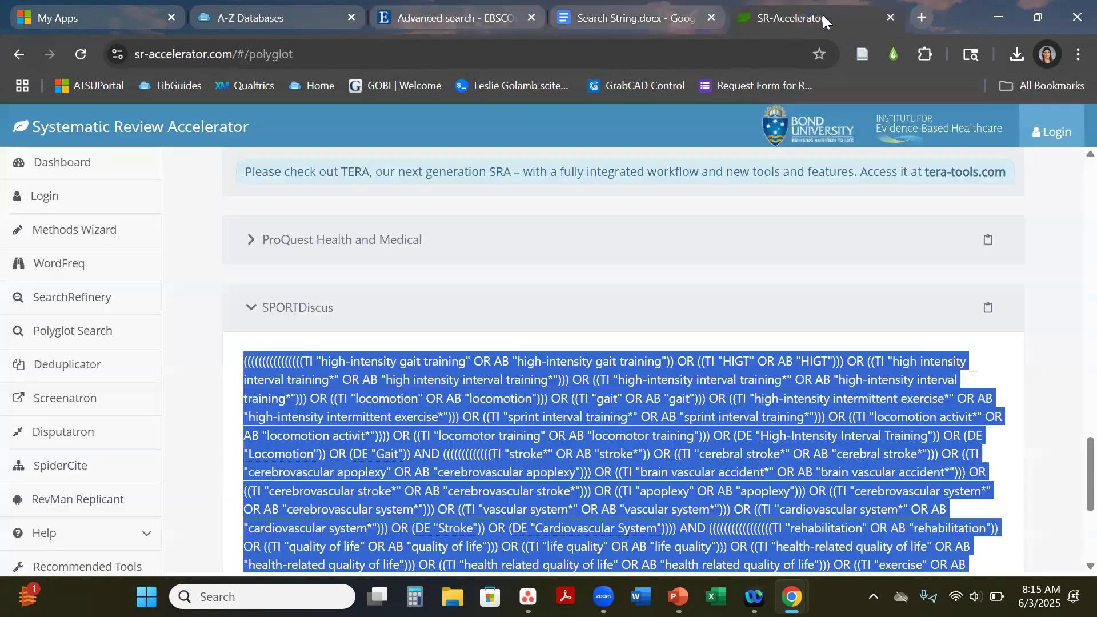
pyautogui.click(421, 8)
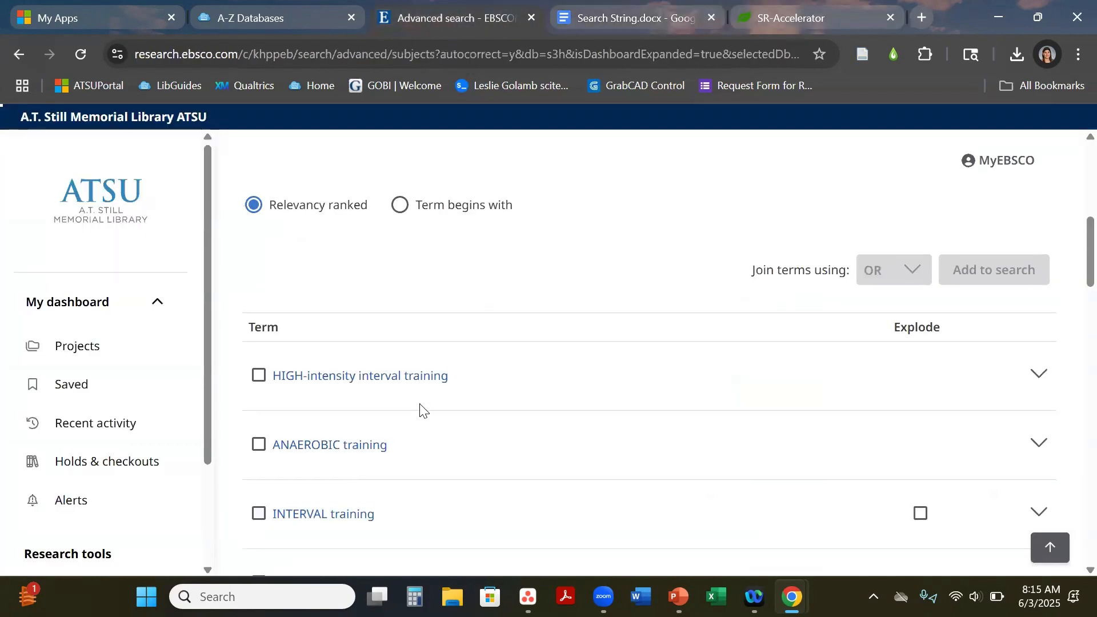
pyautogui.scroll(1, 234, 235)
pyautogui.tripleClick(725, 233)
pyautogui.hotkey('ctrl', 'v')
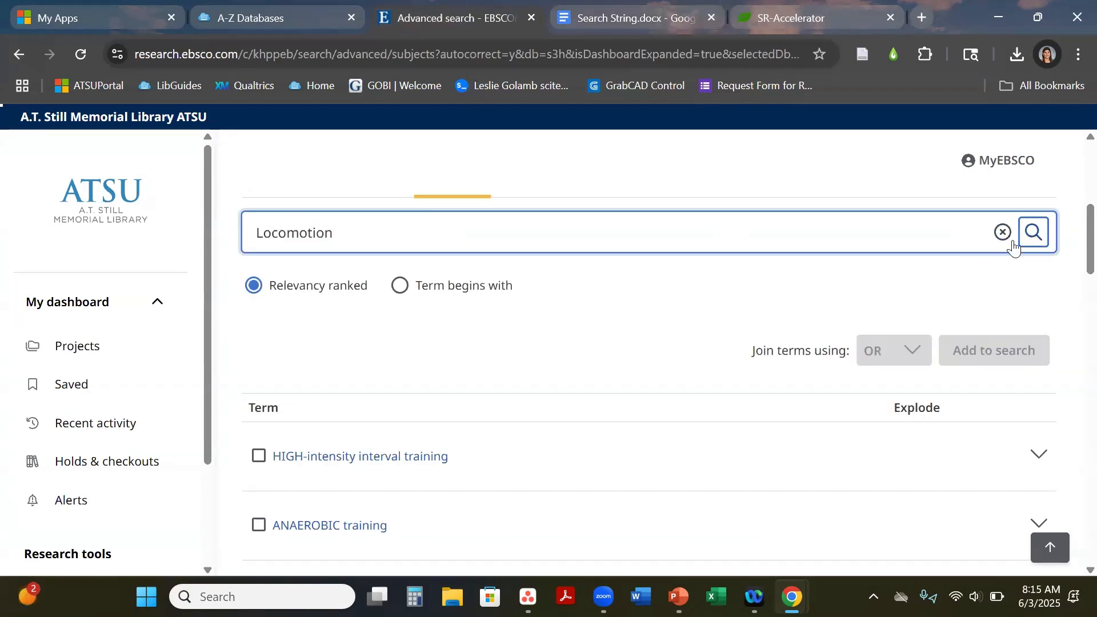
pyautogui.click(1014, 246)
pyautogui.scroll(-1, 651, 328)
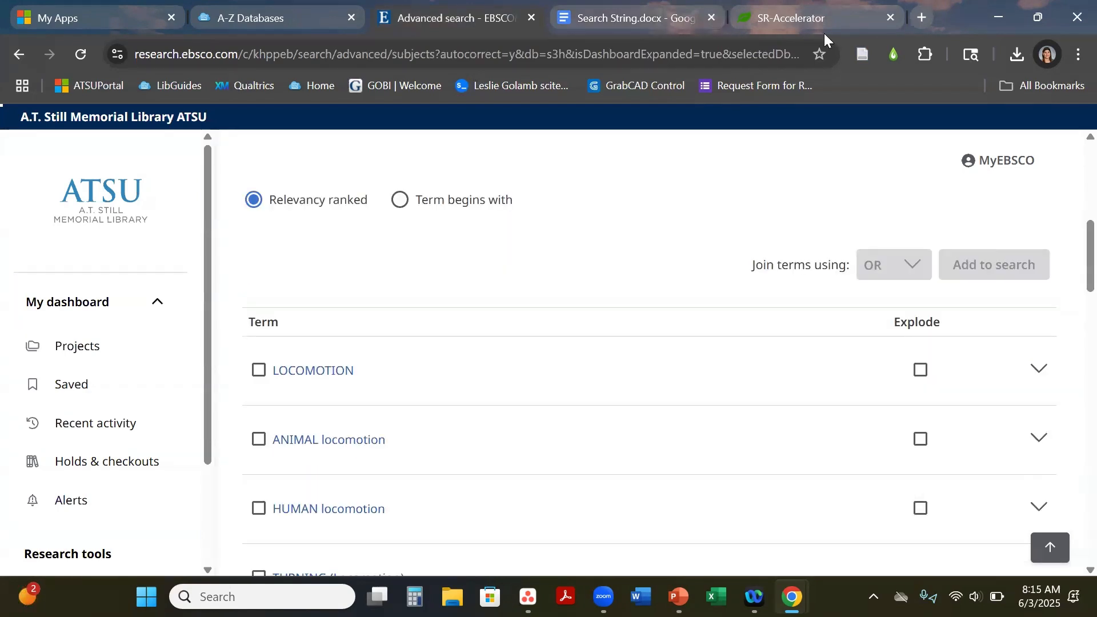
# Copy the heading Gait from the SportDiscus string in the document and look it up in EBSCO's Sports Thesaurus.
pyautogui.click(604, 10)
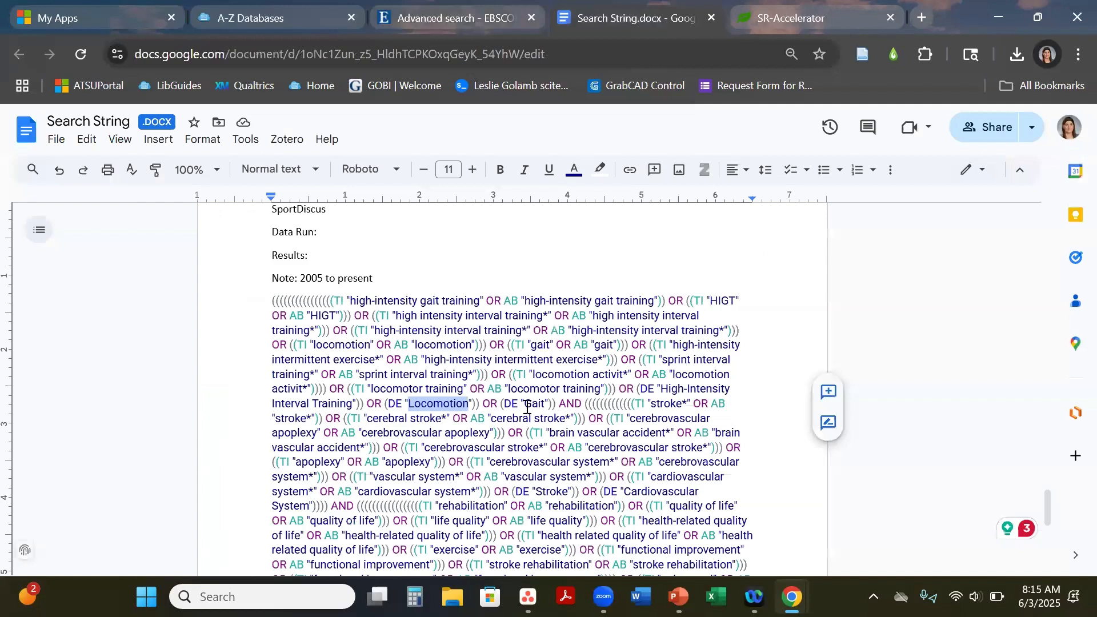
pyautogui.moveTo(524, 406); pyautogui.dragTo(543, 408)
pyautogui.hotkey('ctrl', 'c')
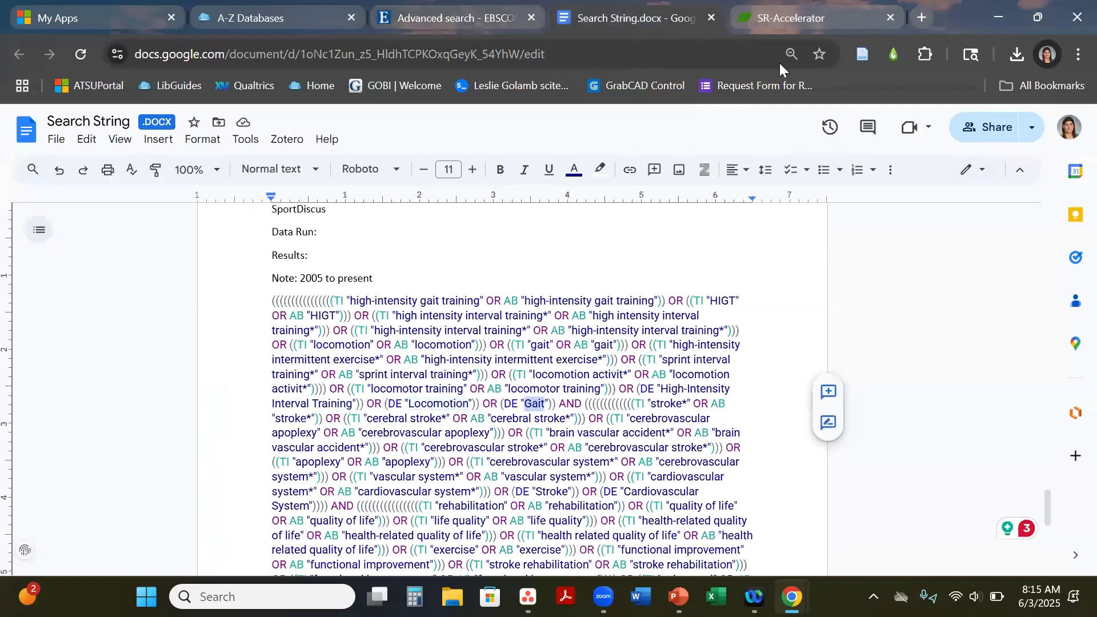
pyautogui.click(457, 5)
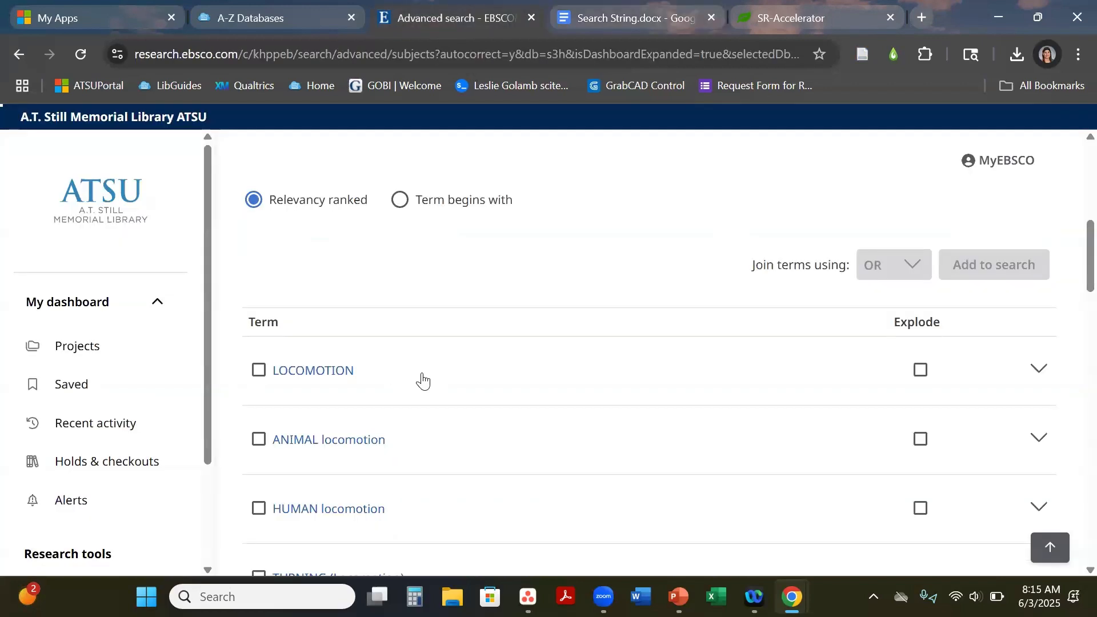
pyautogui.scroll(2, 421, 379)
pyautogui.moveTo(348, 314); pyautogui.dragTo(181, 314)
pyautogui.hotkey('ctrl', 'v')
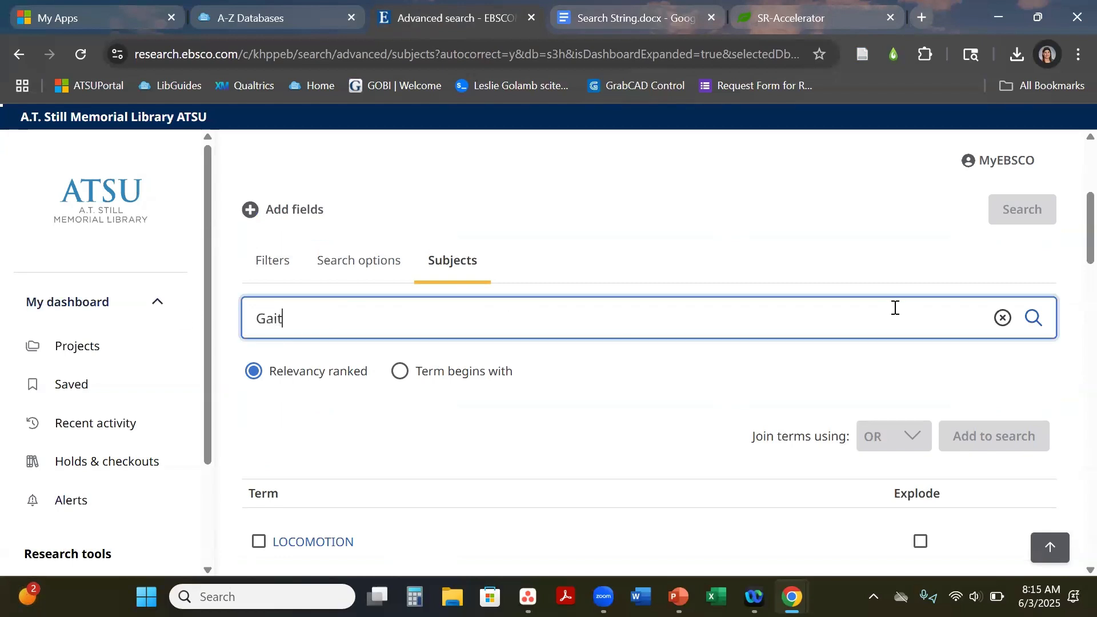
pyautogui.click(1033, 317)
pyautogui.scroll(-3, 543, 310)
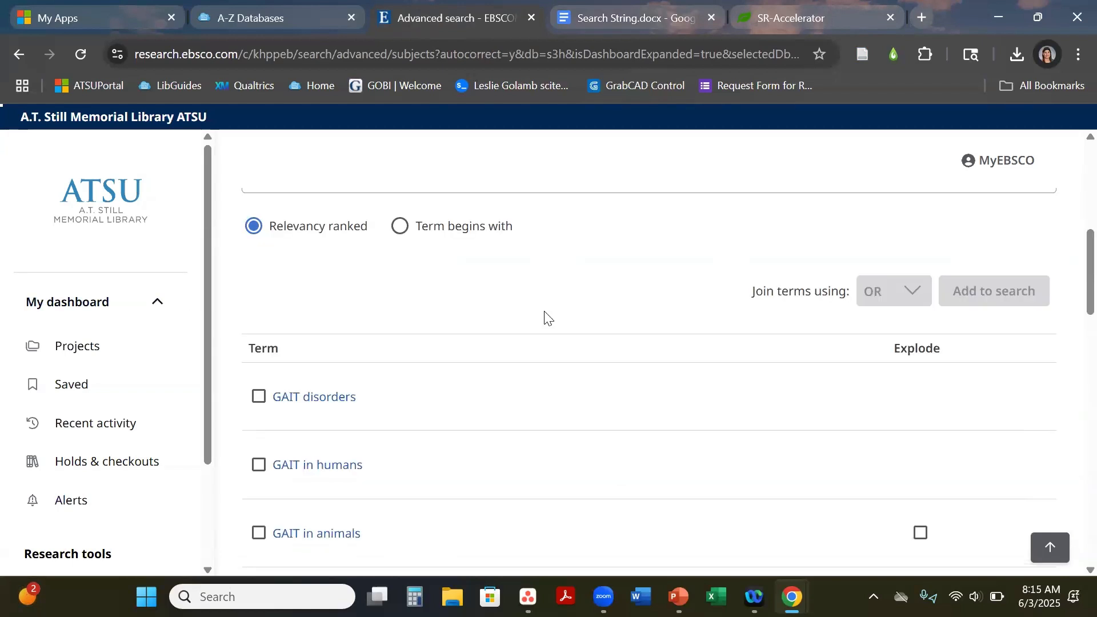
# Review the thesaurus terms listed for Gait to check whether a matching subject heading exists.
pyautogui.scroll(1, 387, 313)
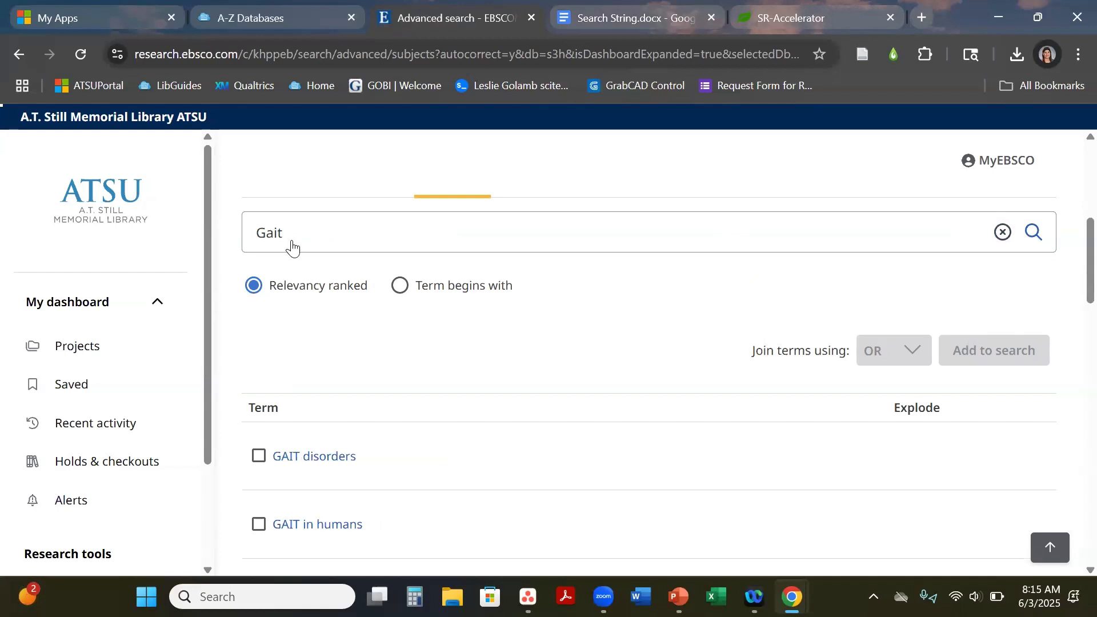
pyautogui.scroll(-3, 374, 345)
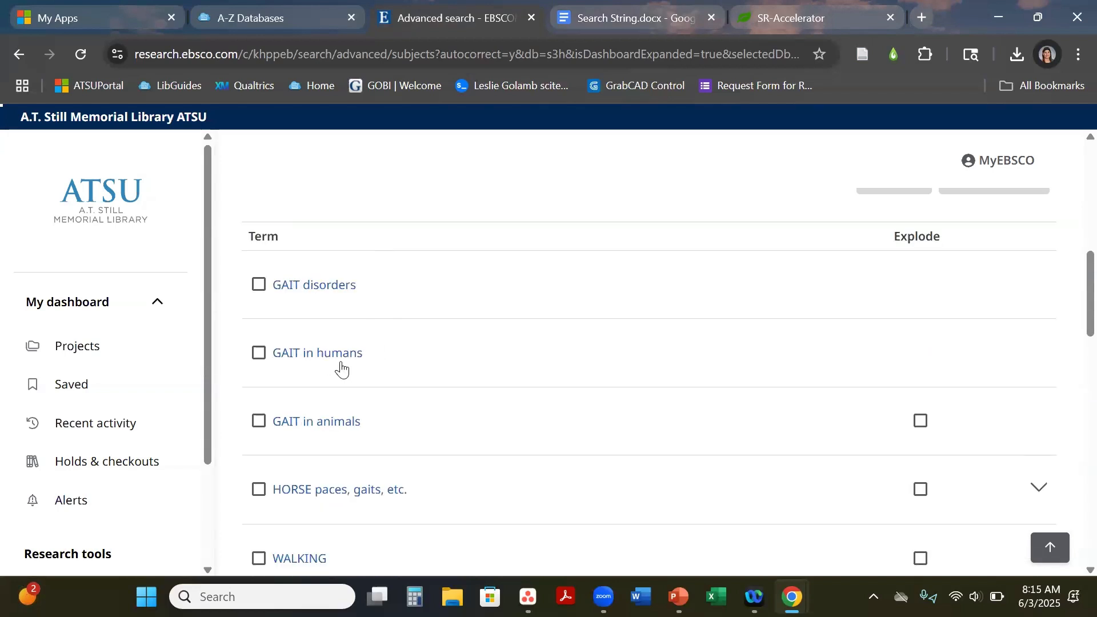
pyautogui.scroll(-3, 341, 368)
pyautogui.scroll(-5, 341, 369)
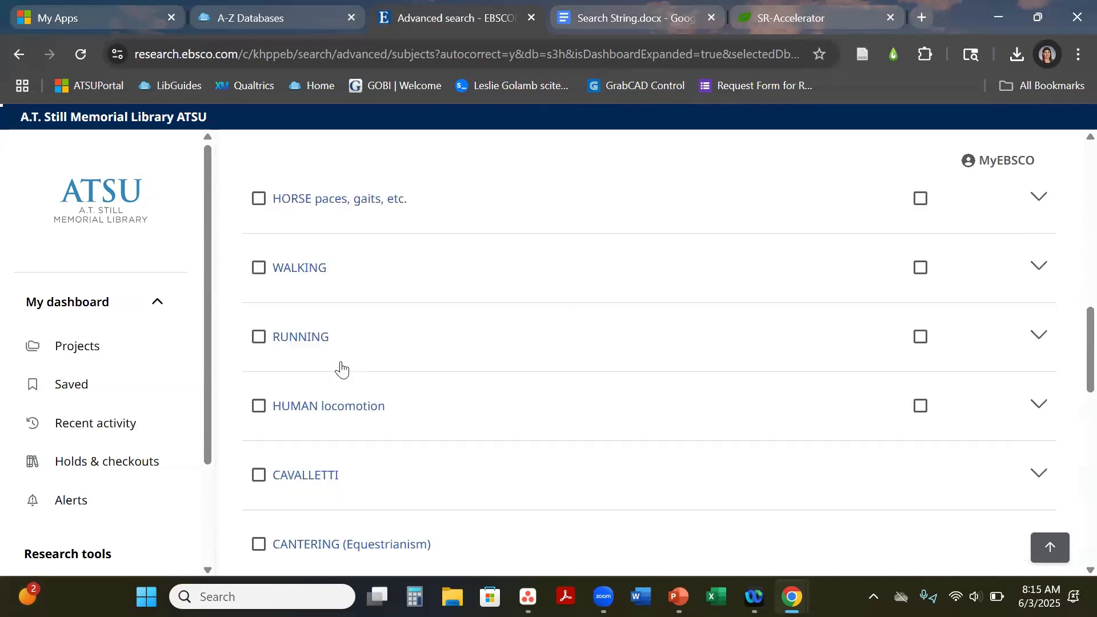
pyautogui.scroll(-2, 341, 369)
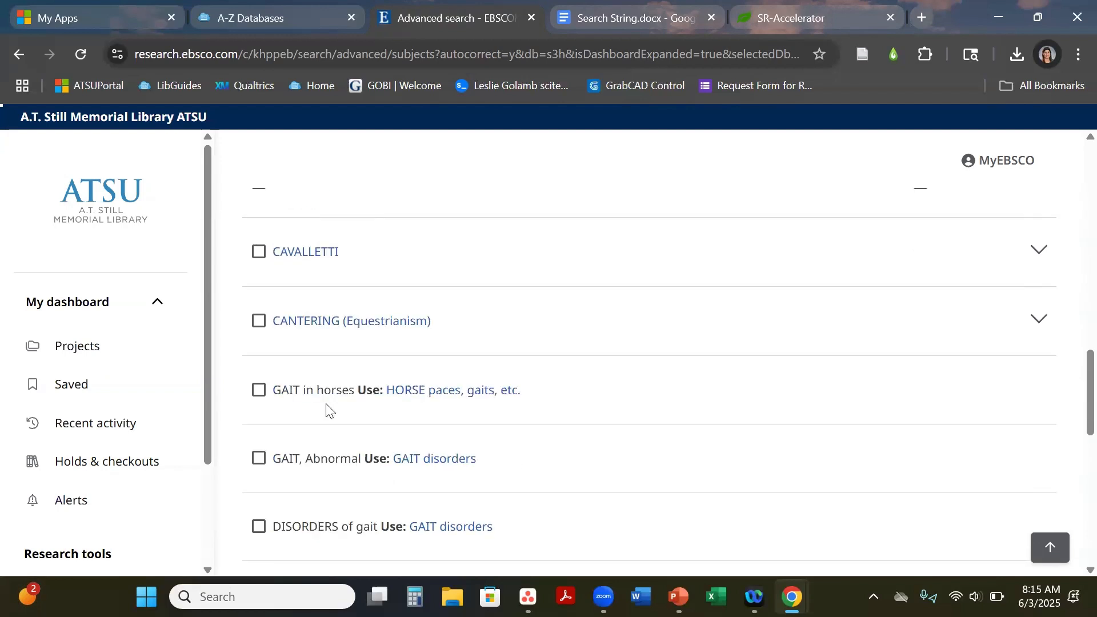
pyautogui.scroll(-3, 370, 413)
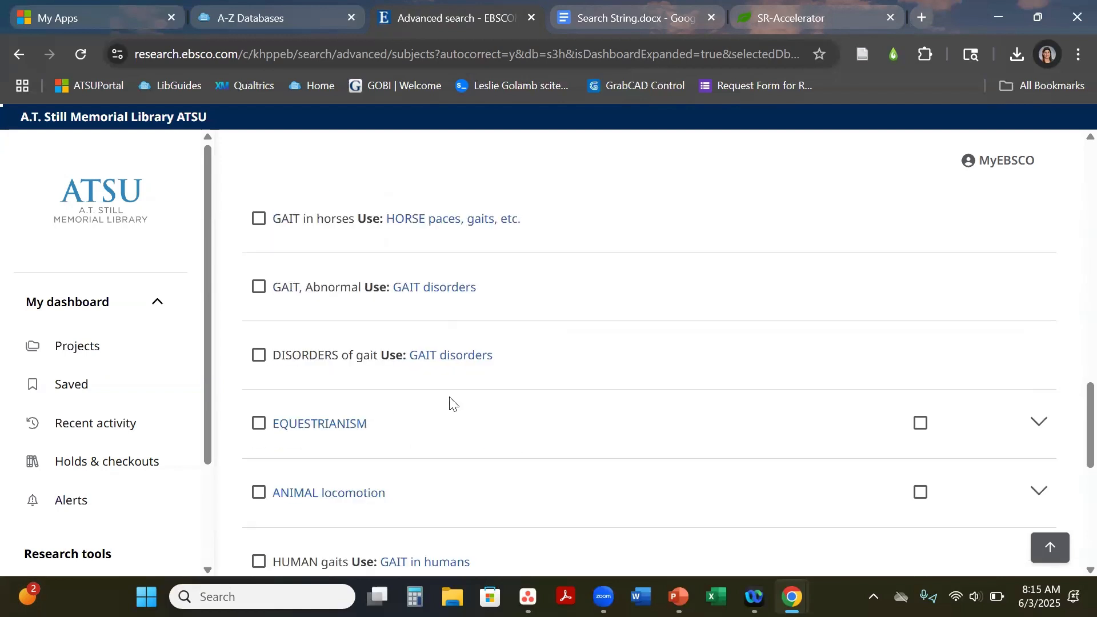
pyautogui.scroll(-3, 450, 400)
pyautogui.scroll(-2, 506, 404)
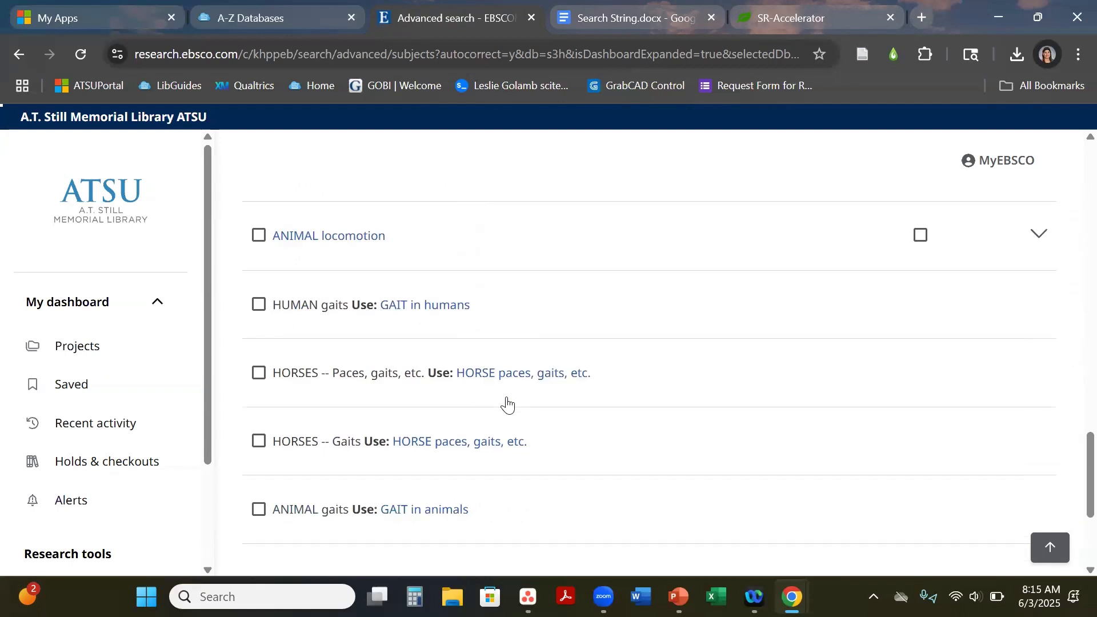
pyautogui.scroll(-1, 507, 404)
pyautogui.scroll(20, 506, 405)
pyautogui.scroll(-1, 510, 404)
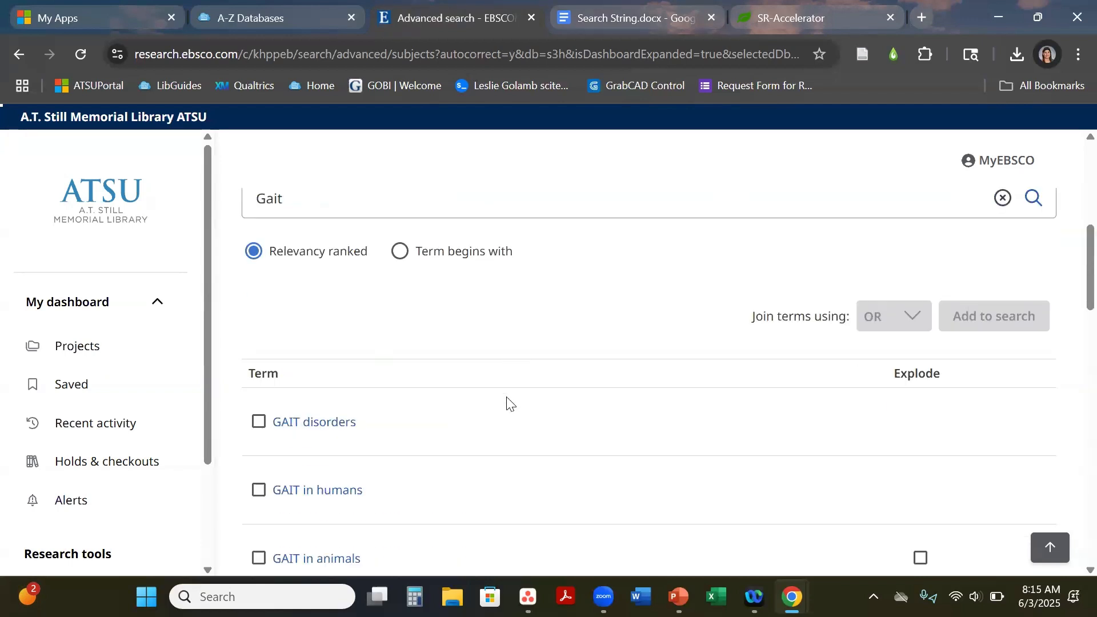
# Open the GAIT disorders thesaurus entry and examine its preferred, broader and used-for terms.
pyautogui.scroll(-2, 510, 403)
pyautogui.click(314, 284)
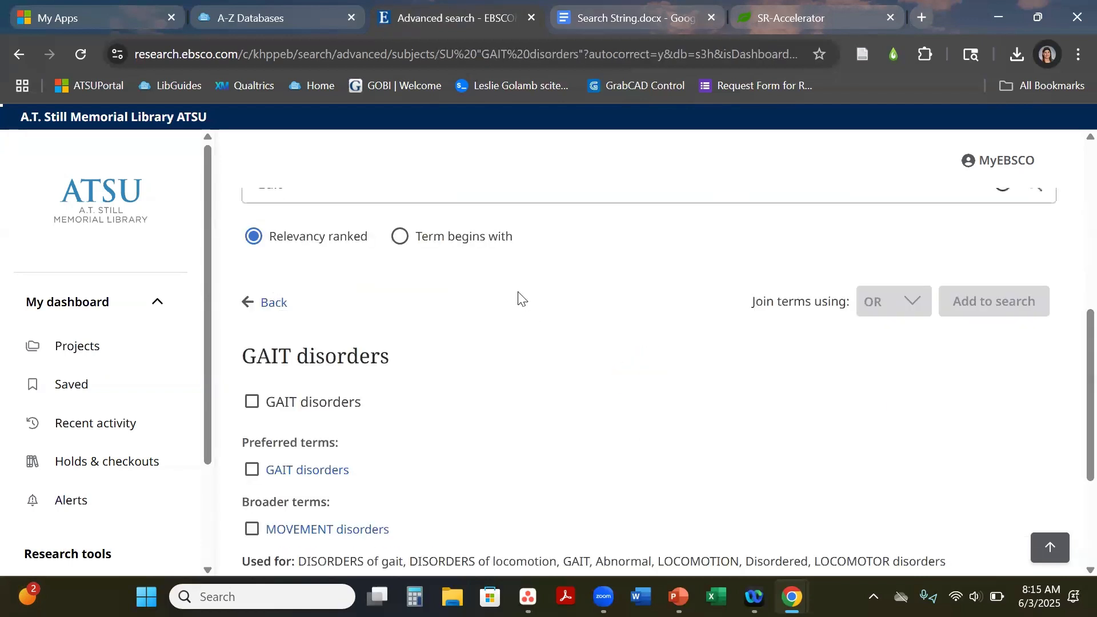
pyautogui.scroll(-2, 396, 301)
pyautogui.scroll(-2, 377, 389)
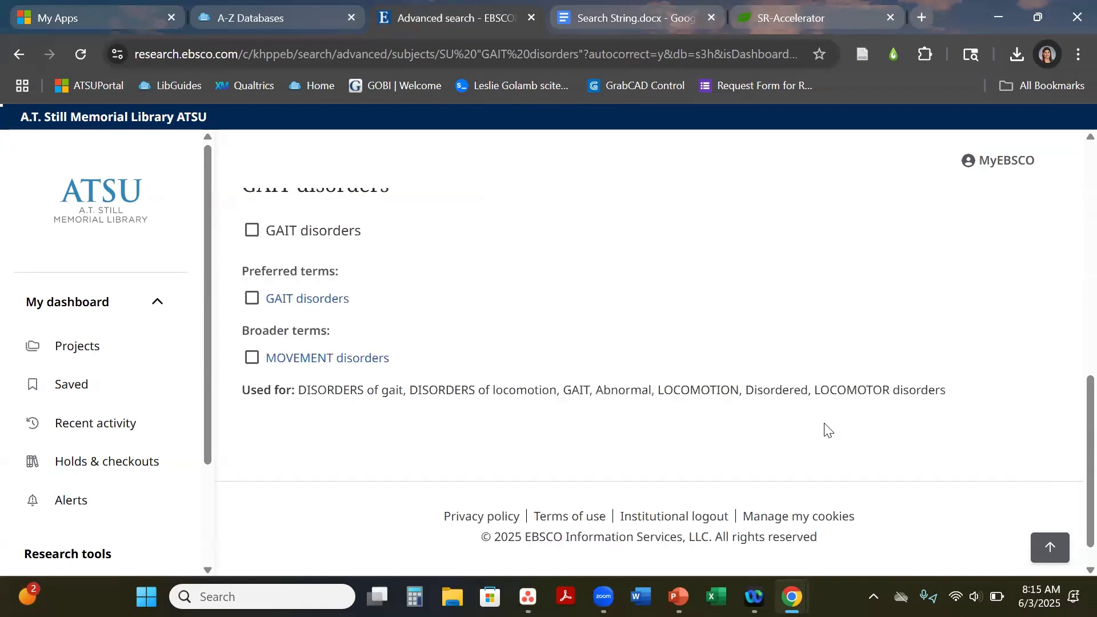
pyautogui.scroll(5, 827, 430)
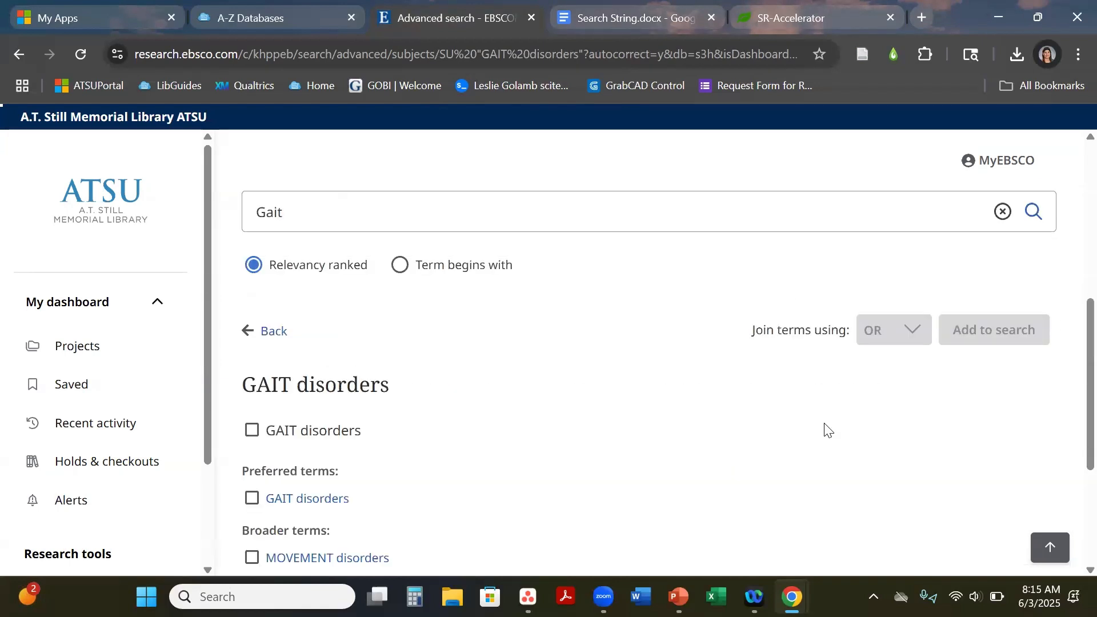
# Return to the Search String document and delete OR (DE "Gait")) from the SportDiscus search string.
pyautogui.click(605, 20)
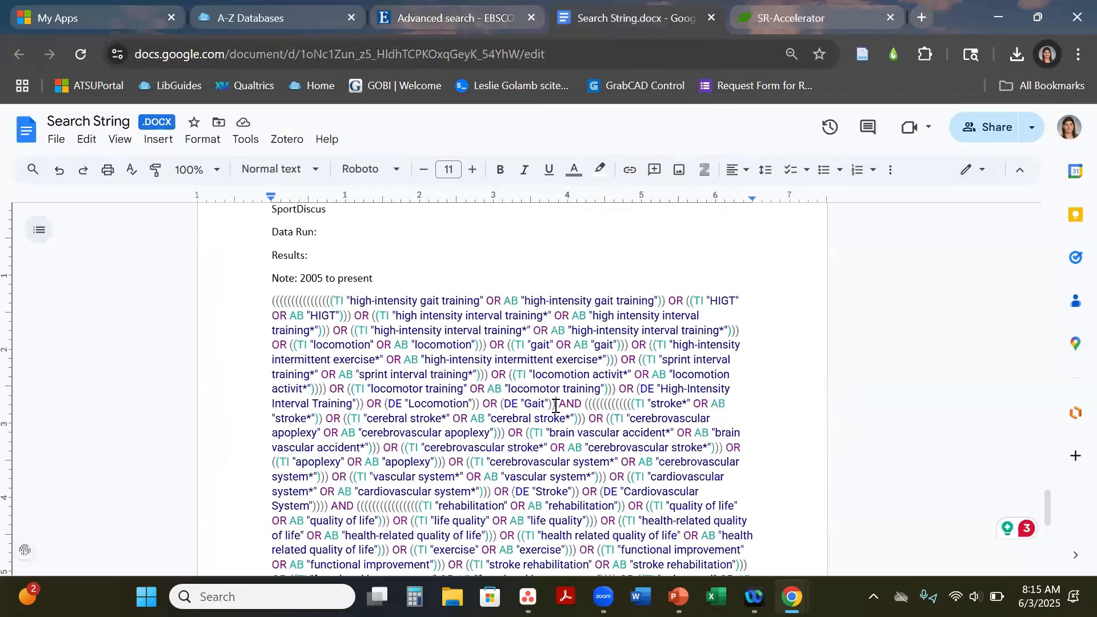
pyautogui.moveTo(555, 403); pyautogui.dragTo(490, 400)
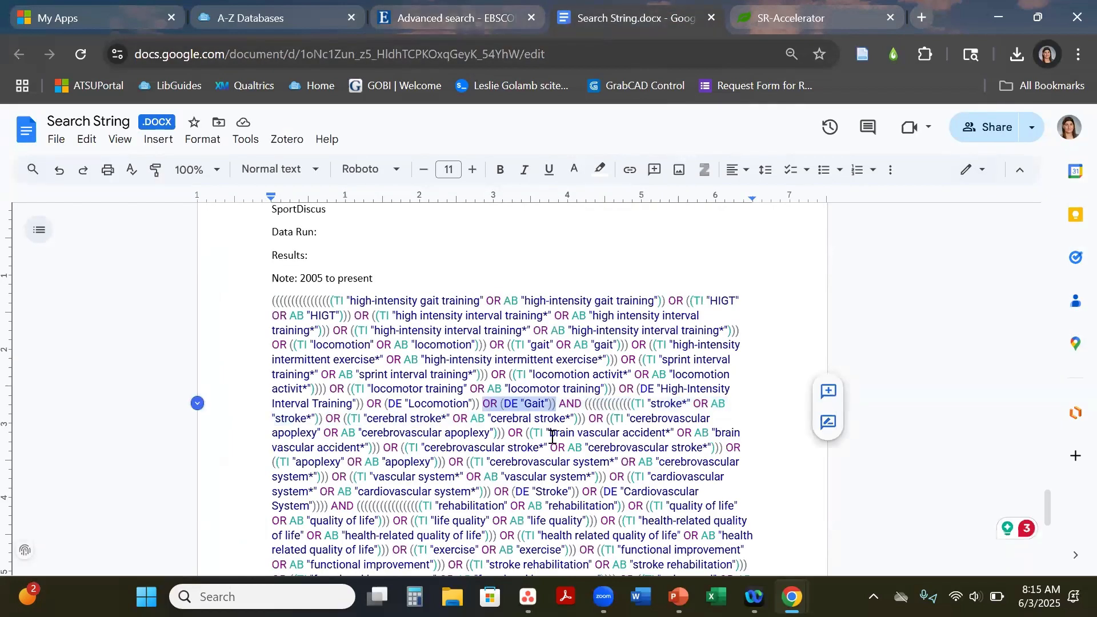
pyautogui.press('BackSpace')
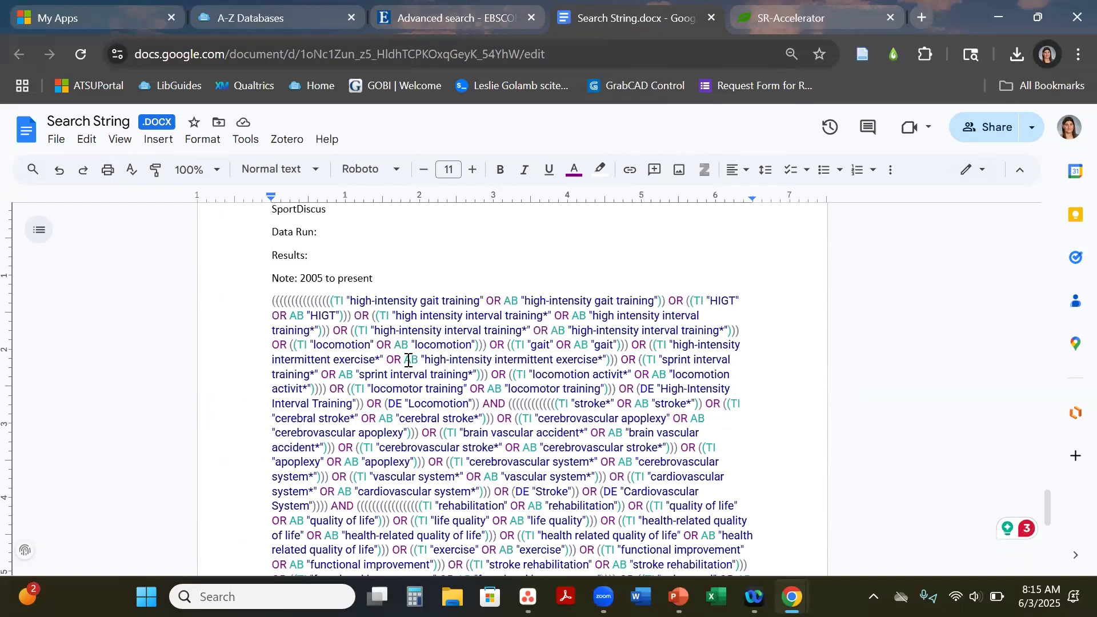
# Delete one surplus opening parenthesis before TI "high-intensity gait training" at the start of the SportDiscus search string.
pyautogui.moveTo(479, 403); pyautogui.dragTo(274, 300)
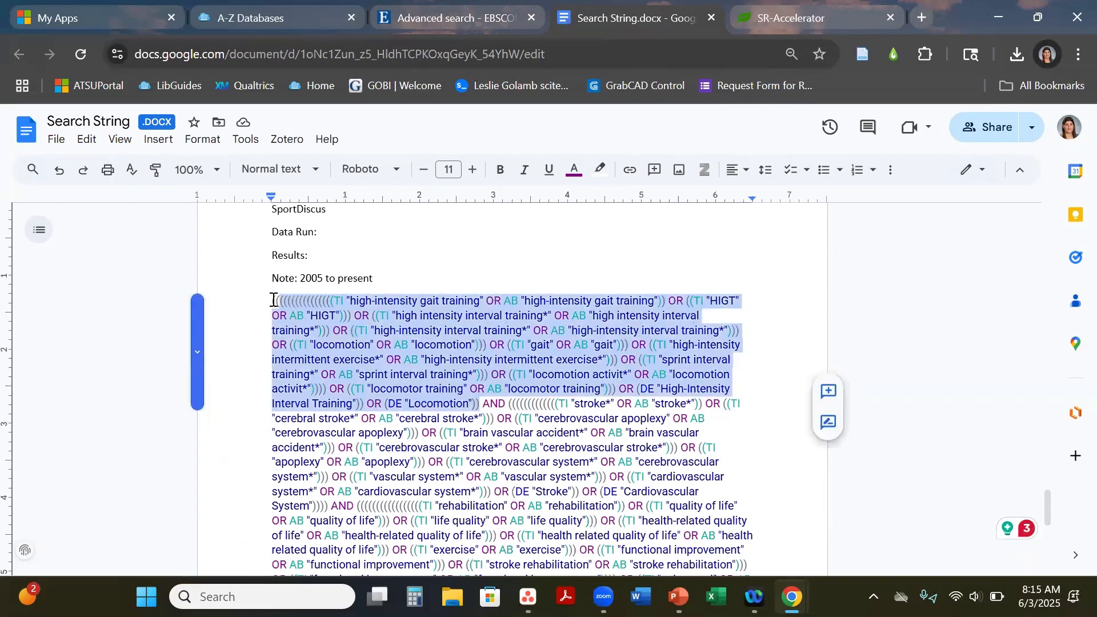
pyautogui.click(329, 308)
pyautogui.press('BackSpace')
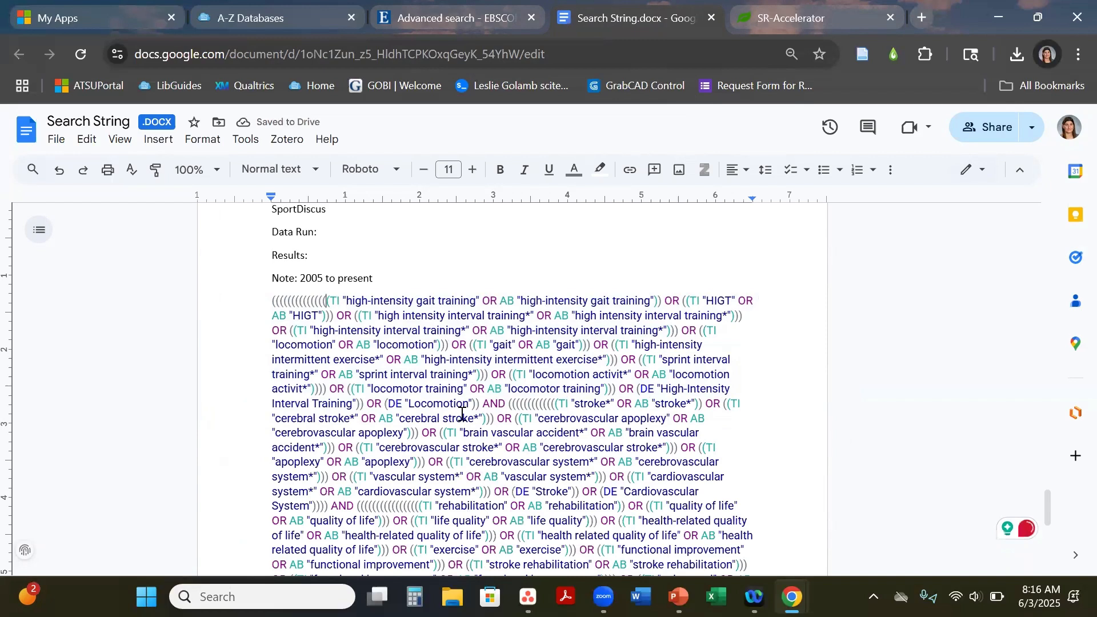
# Put the AND between the Locomotion heading and the stroke concept block on its own line.
pyautogui.scroll(-3, 485, 394)
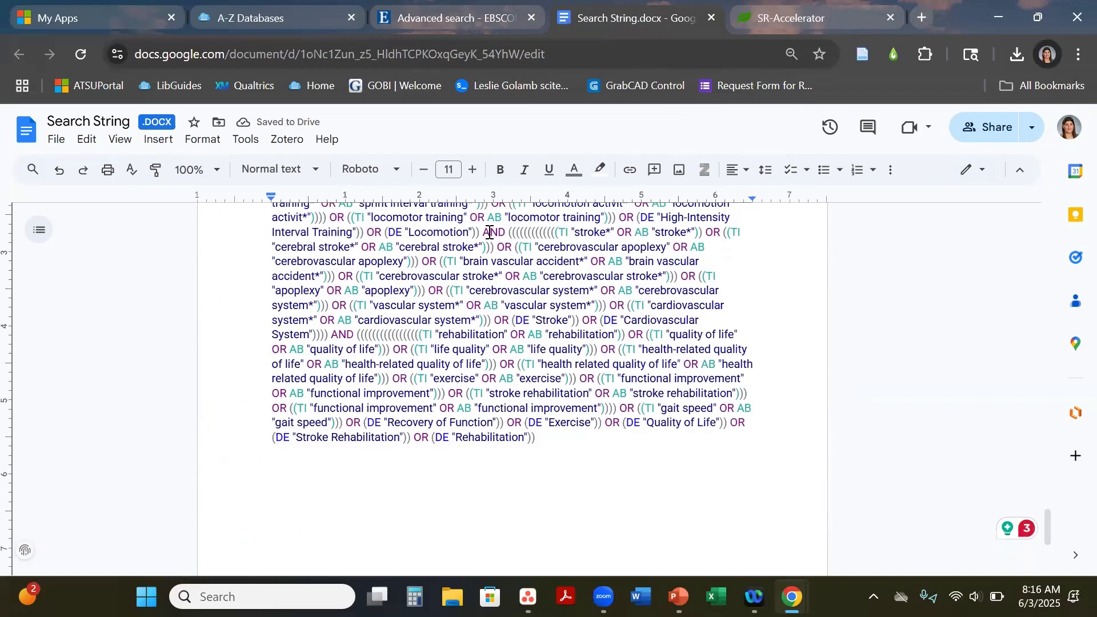
pyautogui.click(489, 232)
pyautogui.press('Return')
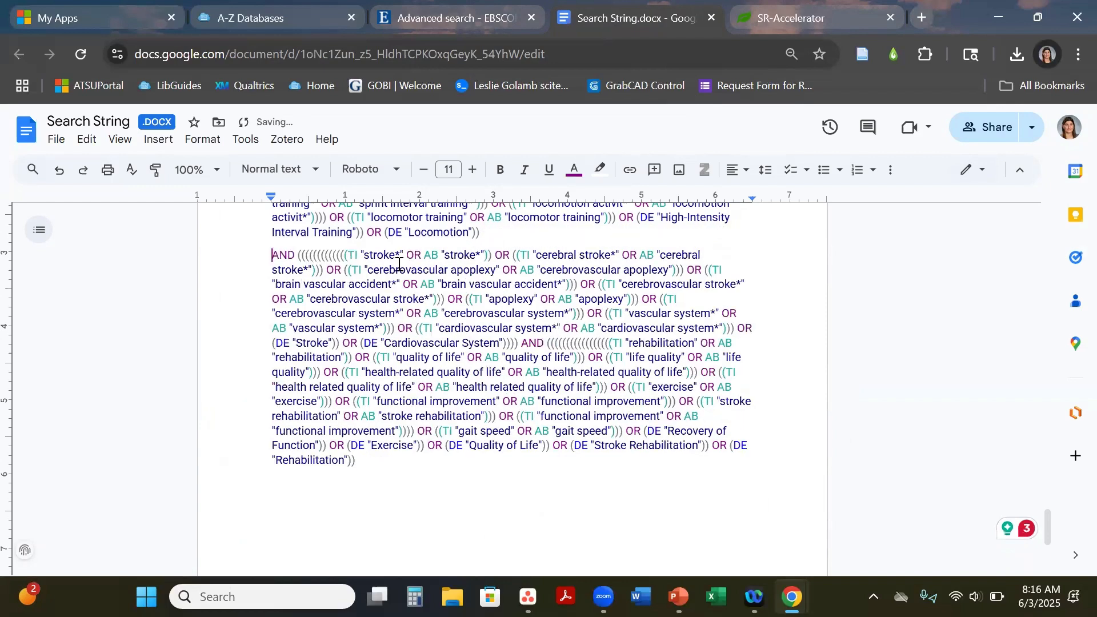
pyautogui.hotkey('ctrl', 'Right')
pyautogui.press('Return')
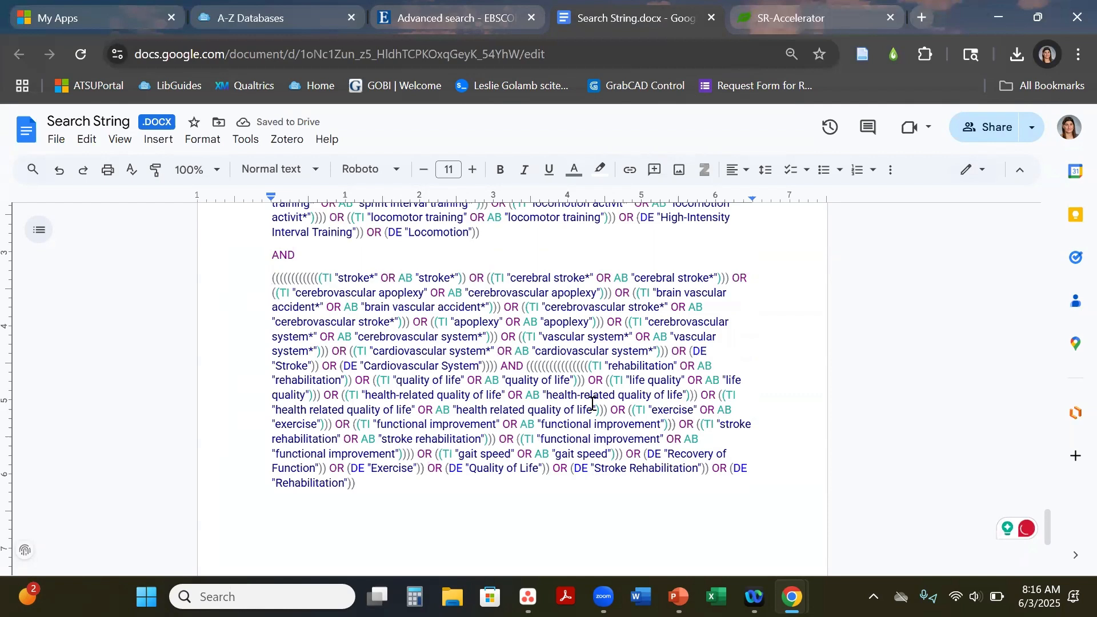
# Put the AND between the stroke and rehabilitation concept blocks on its own line.
pyautogui.scroll(3, 590, 401)
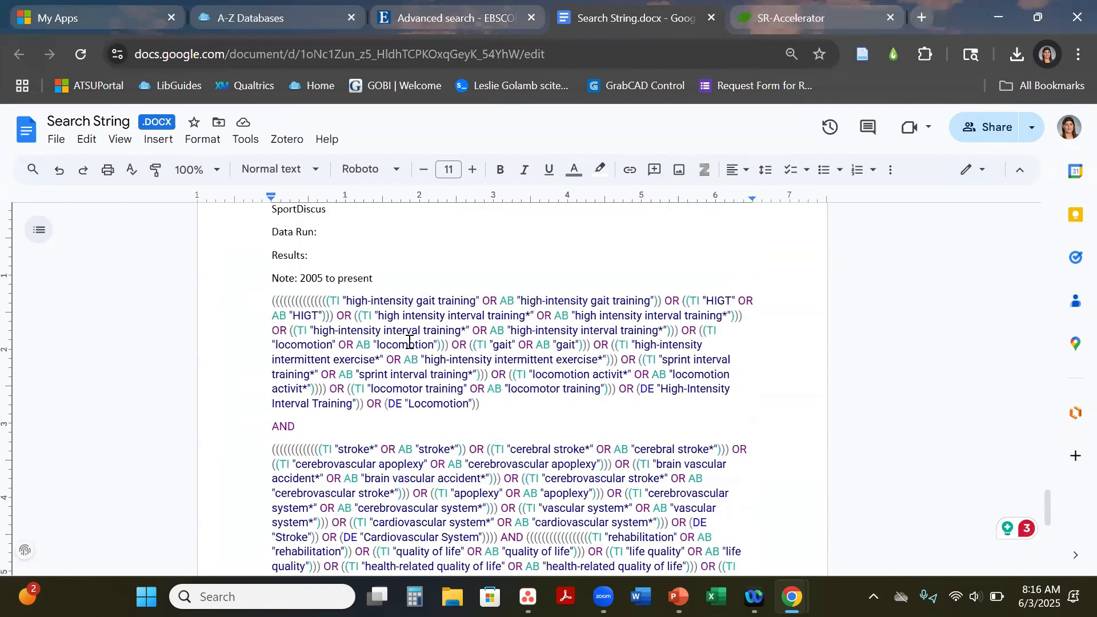
pyautogui.scroll(-3, 409, 341)
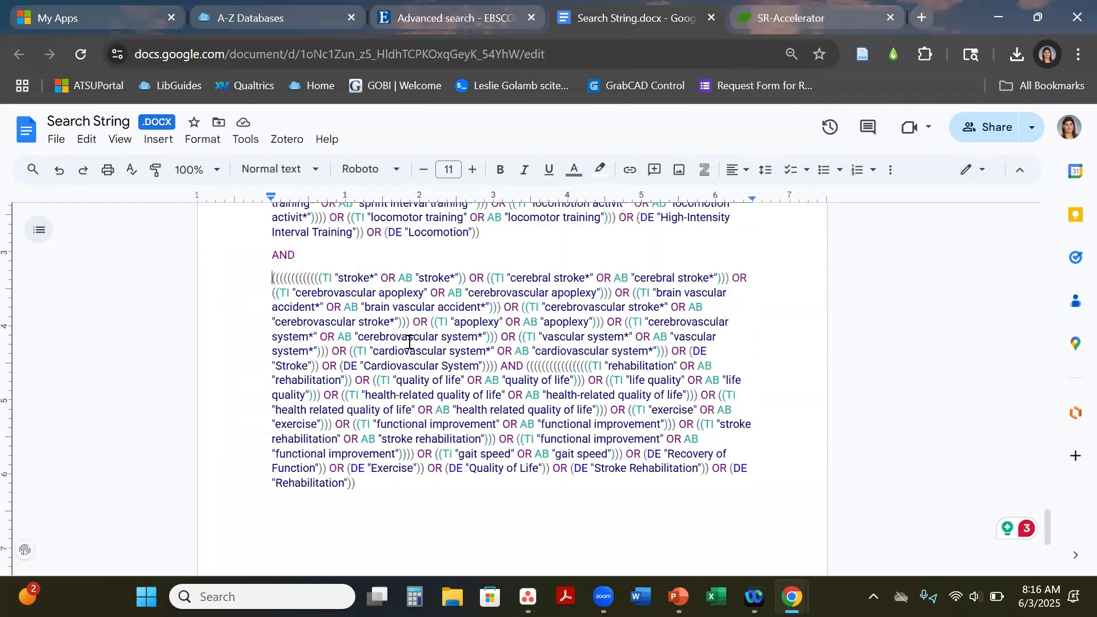
pyautogui.click(501, 366)
pyautogui.press('Return')
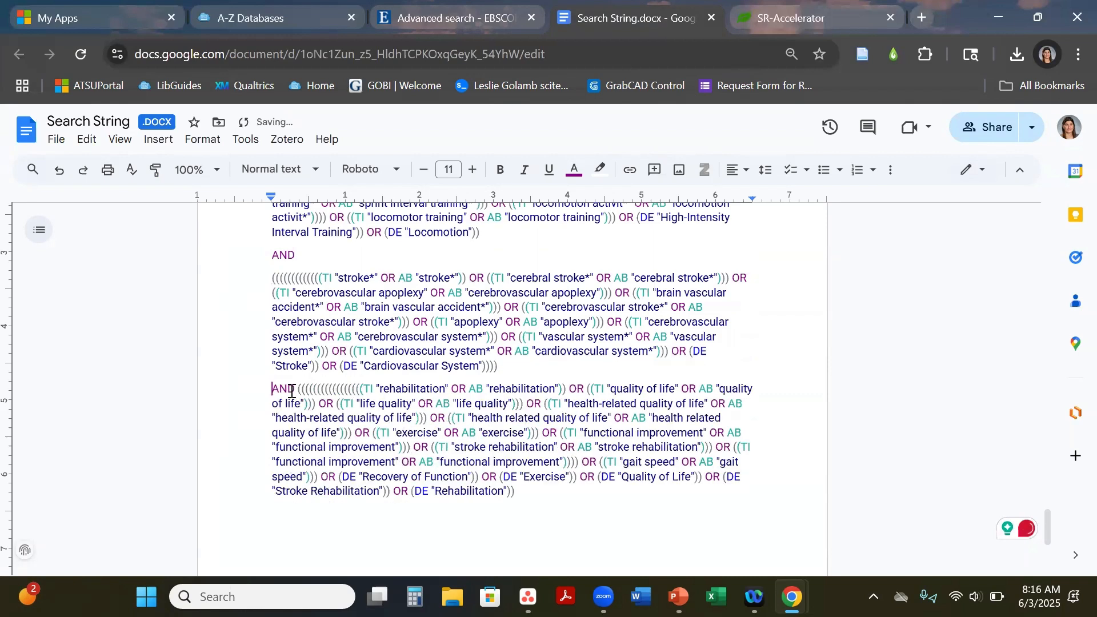
pyautogui.click(292, 390)
pyautogui.press('Return')
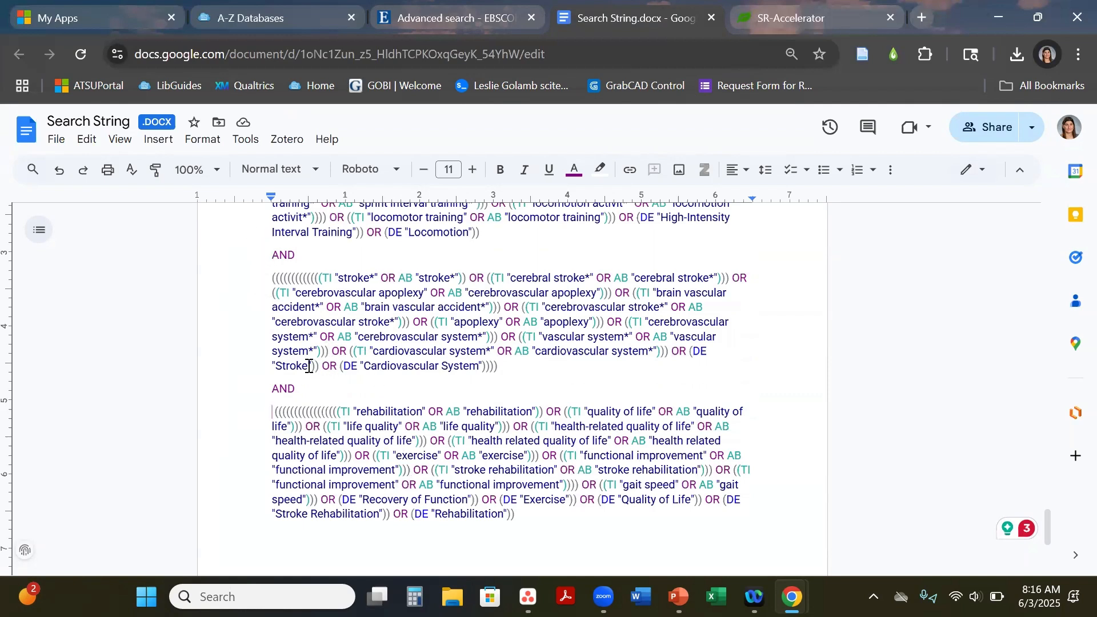
# Copy the heading Stroke from the SportDiscus string and look it up in EBSCO's Sports Thesaurus.
pyautogui.moveTo(308, 366)
pyautogui.mouseDown()
pyautogui.moveTo(272, 352)
pyautogui.moveTo(278, 362)
pyautogui.mouseUp()
pyautogui.hotkey('ctrl', 'c')
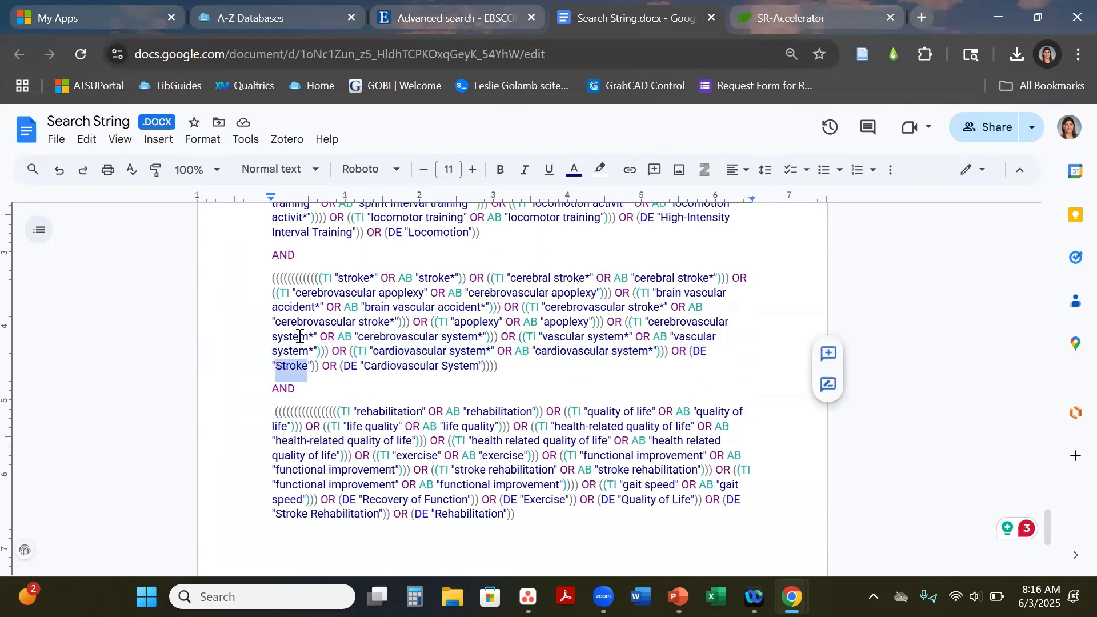
pyautogui.click(445, 24)
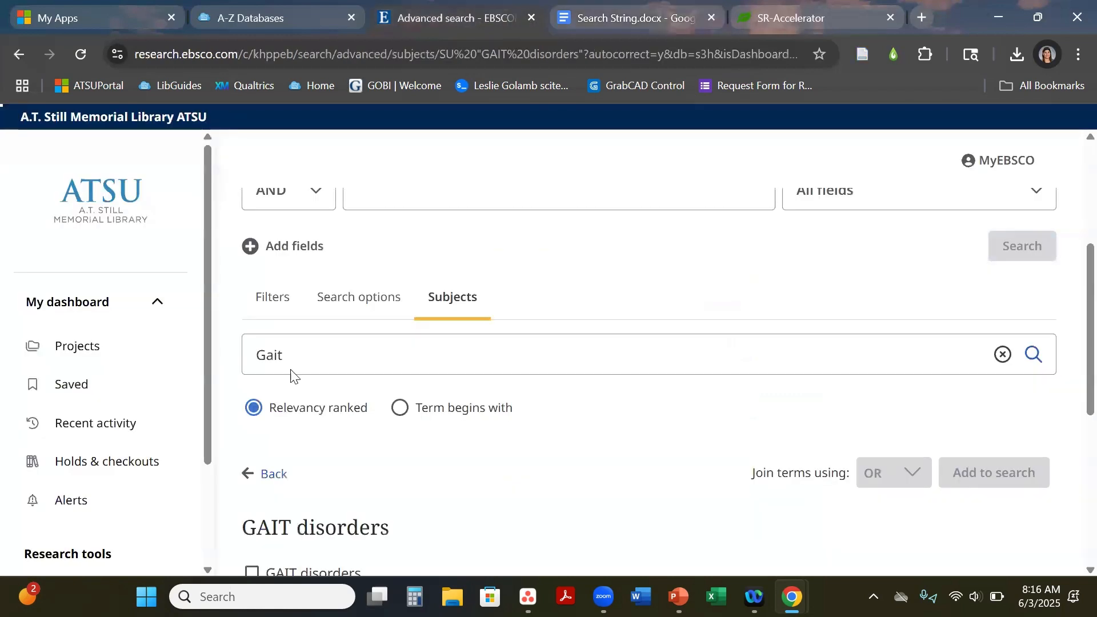
pyautogui.moveTo(297, 357); pyautogui.dragTo(225, 355)
pyautogui.hotkey('ctrl', 'v')
pyautogui.click(1033, 355)
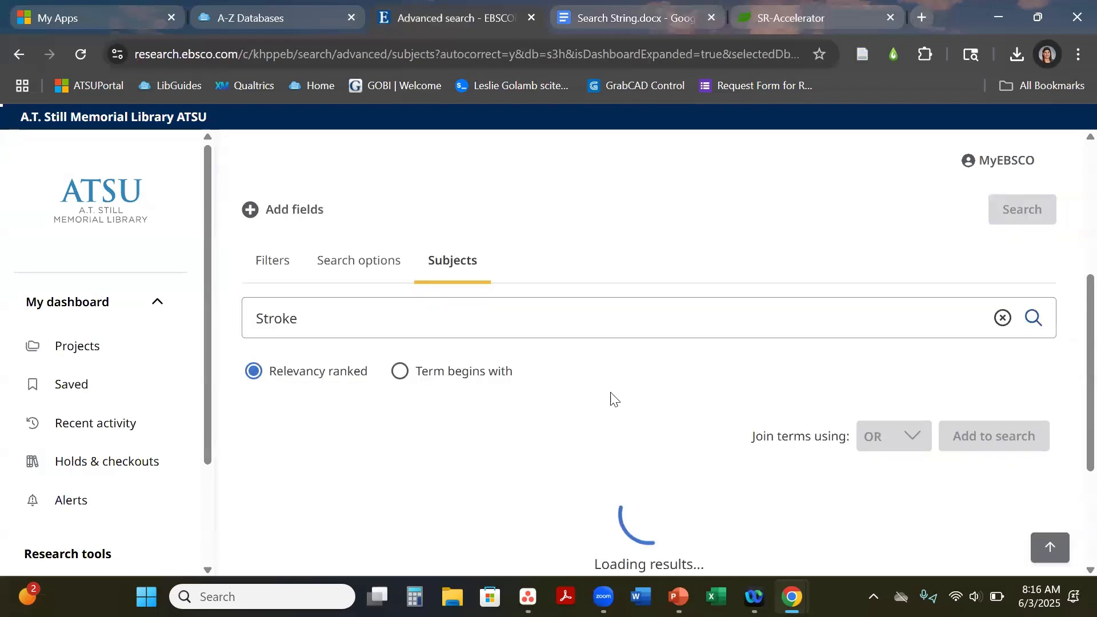
pyautogui.scroll(-2, 474, 343)
pyautogui.scroll(-1, 474, 341)
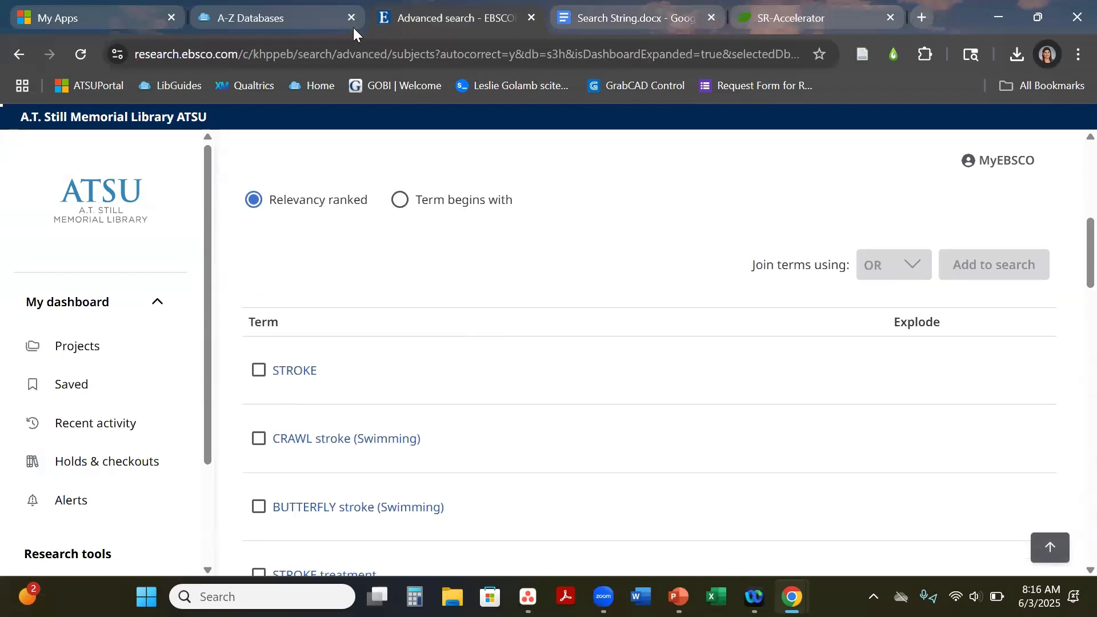
# Copy the heading Cardiovascular System from the document's search string and look it up in EBSCO's Sports Thesaurus.
pyautogui.click(603, 17)
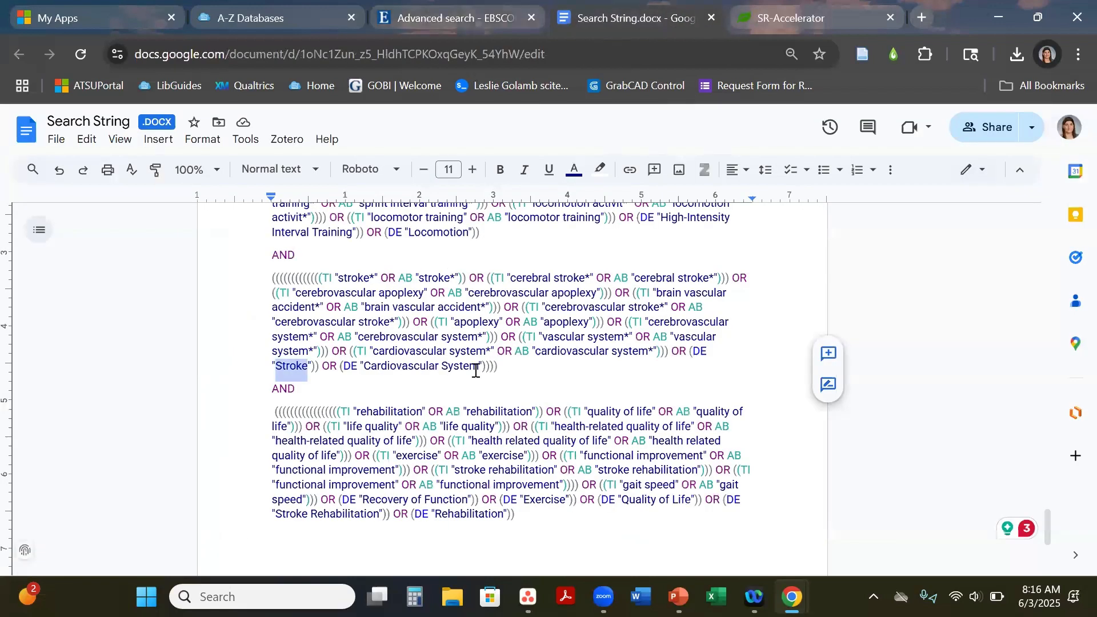
pyautogui.moveTo(482, 367); pyautogui.dragTo(366, 366)
pyautogui.hotkey('ctrl', 'c')
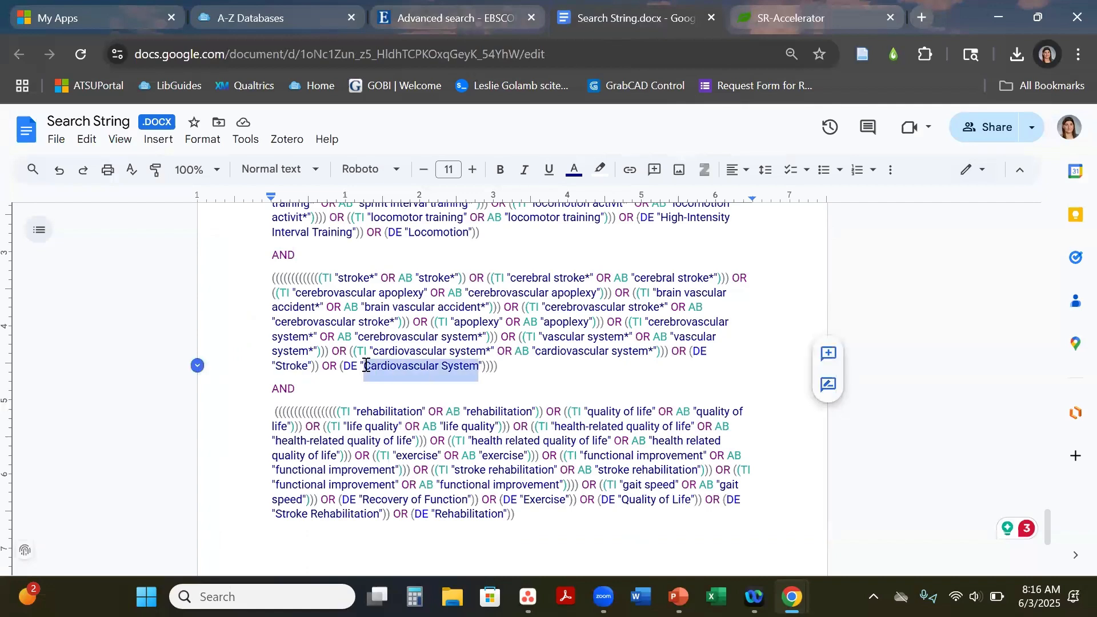
pyautogui.click(453, 19)
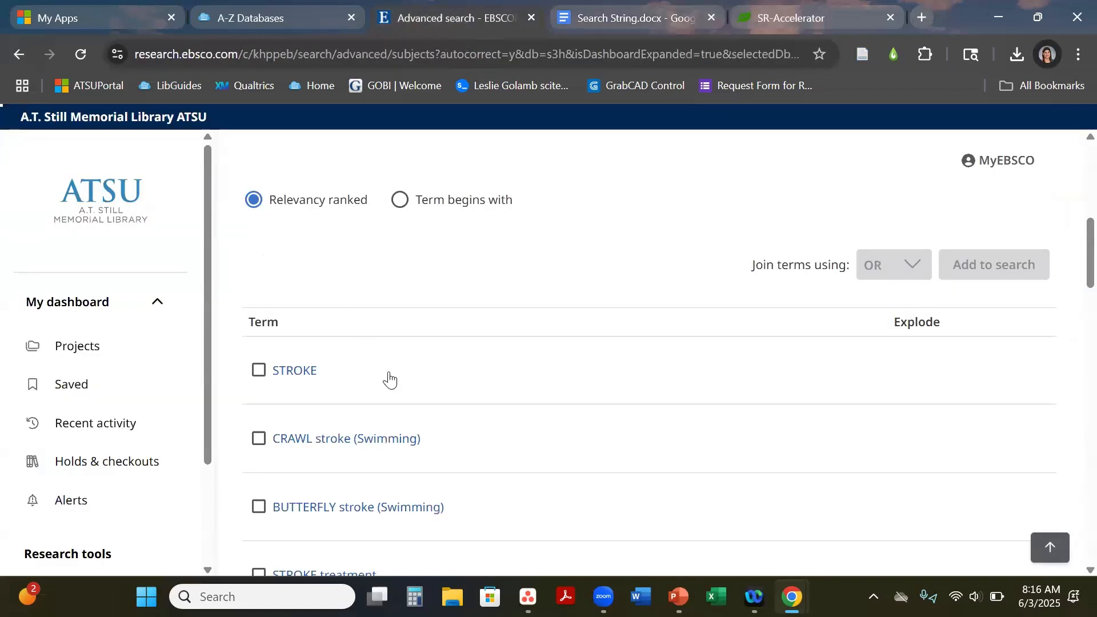
pyautogui.scroll(3, 407, 306)
pyautogui.doubleClick(294, 398)
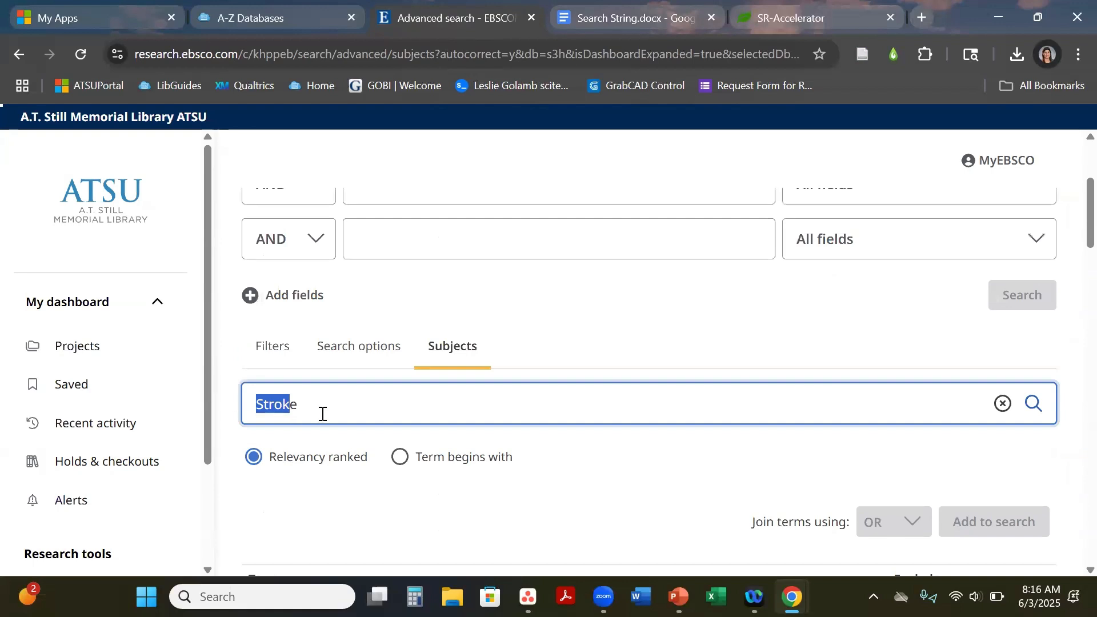
pyautogui.hotkey('ctrl', 'v')
pyautogui.click(1033, 412)
pyautogui.scroll(-1, 538, 328)
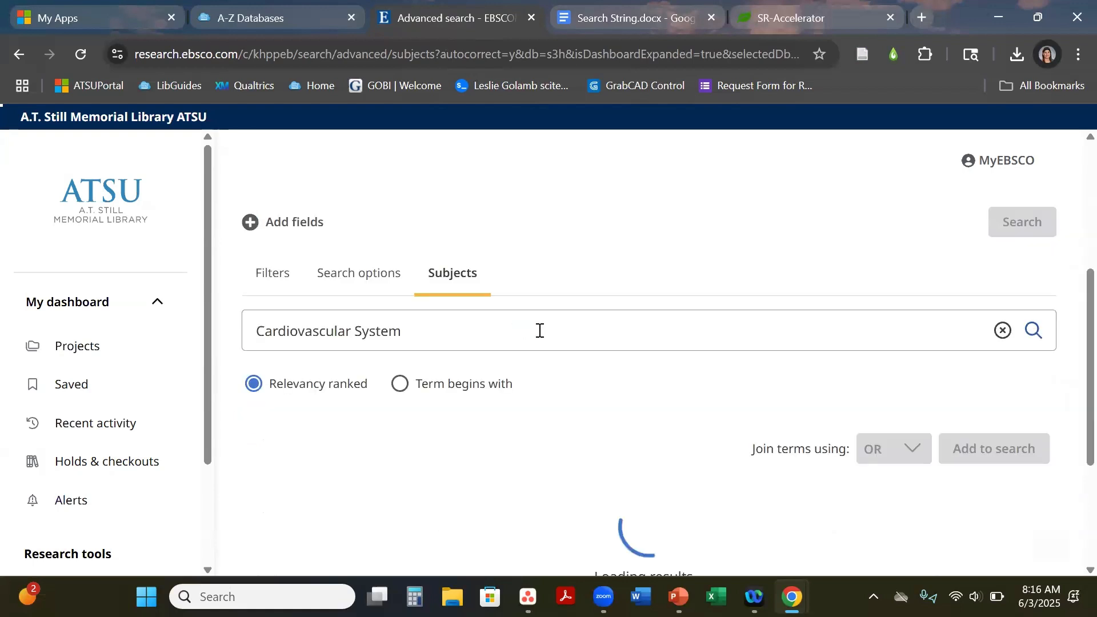
pyautogui.scroll(-3, 562, 333)
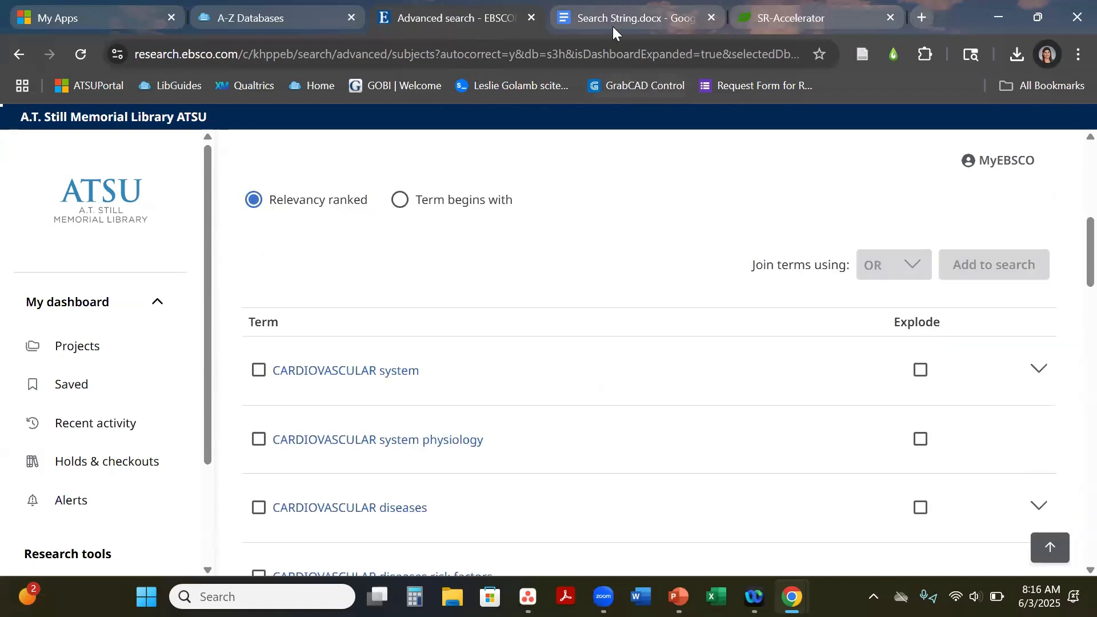
# Take the heading Recovery of Function from the document's third concept block and look it up in EBSCO's Sports Thesaurus.
pyautogui.hotkey('ctrl', 'Tab')
pyautogui.scroll(-2, 483, 337)
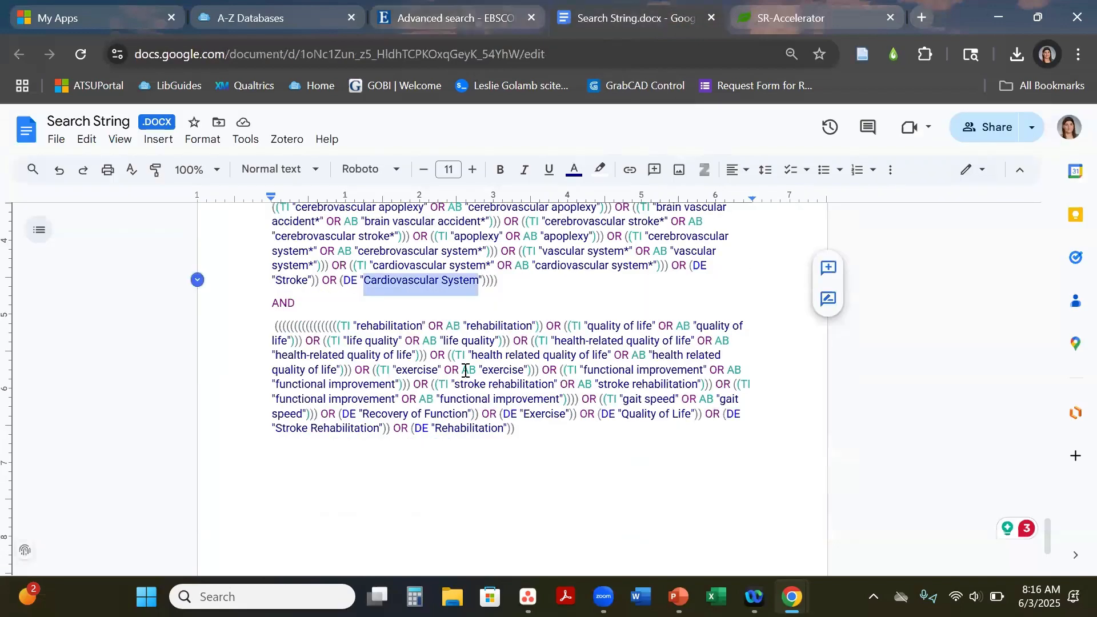
pyautogui.scroll(-2, 474, 337)
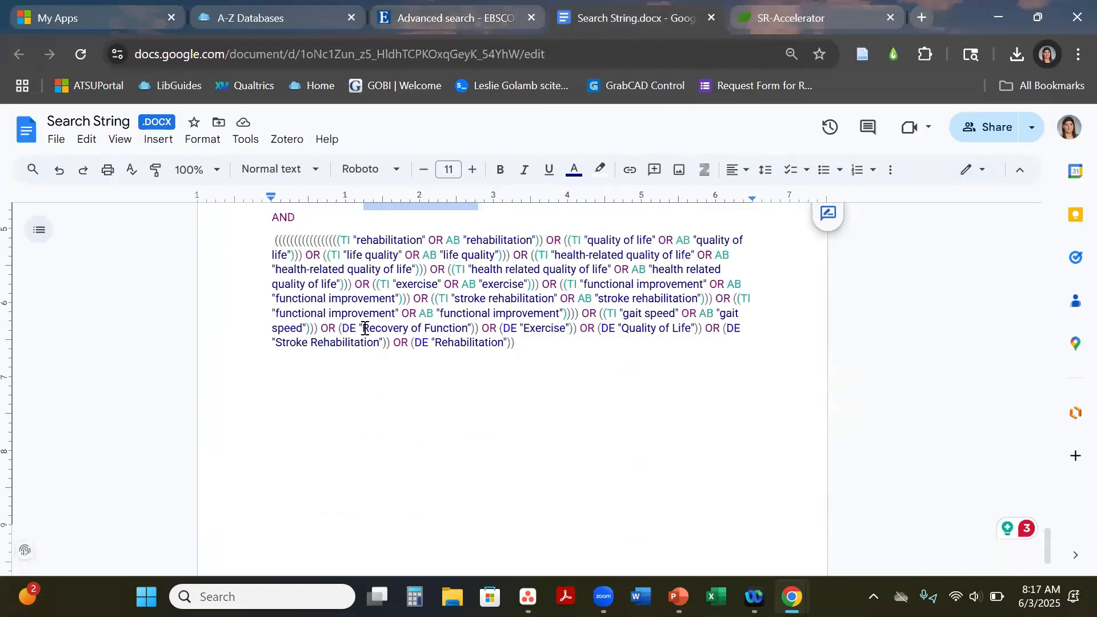
pyautogui.moveTo(364, 328); pyautogui.dragTo(468, 324)
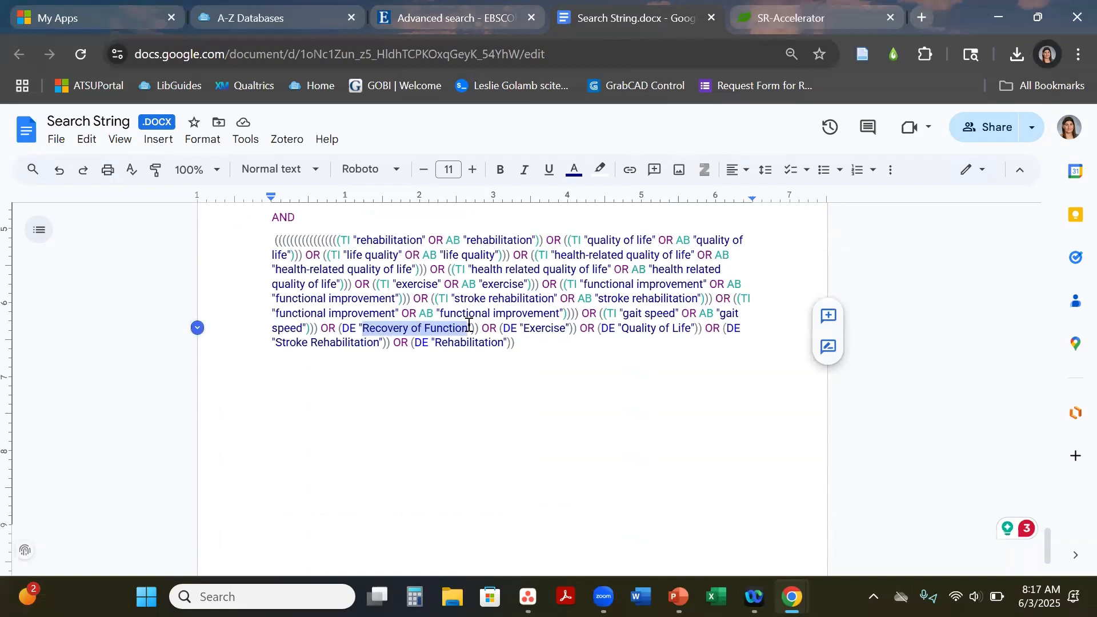
pyautogui.click(461, 19)
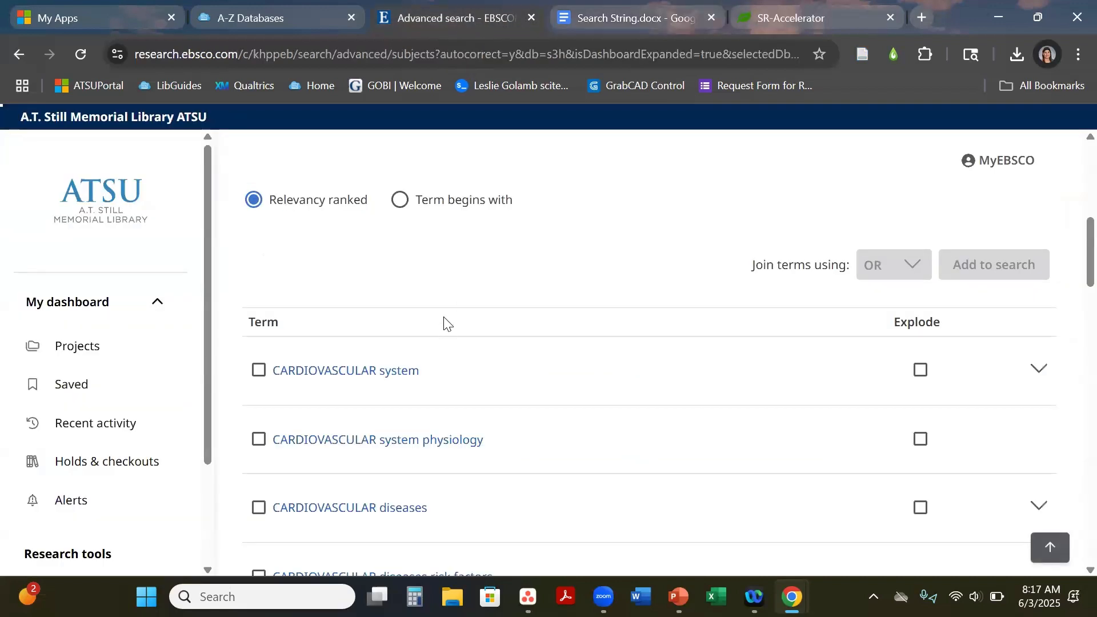
pyautogui.scroll(2, 444, 321)
pyautogui.moveTo(408, 232); pyautogui.dragTo(233, 211)
pyautogui.write('Recovery of Function')
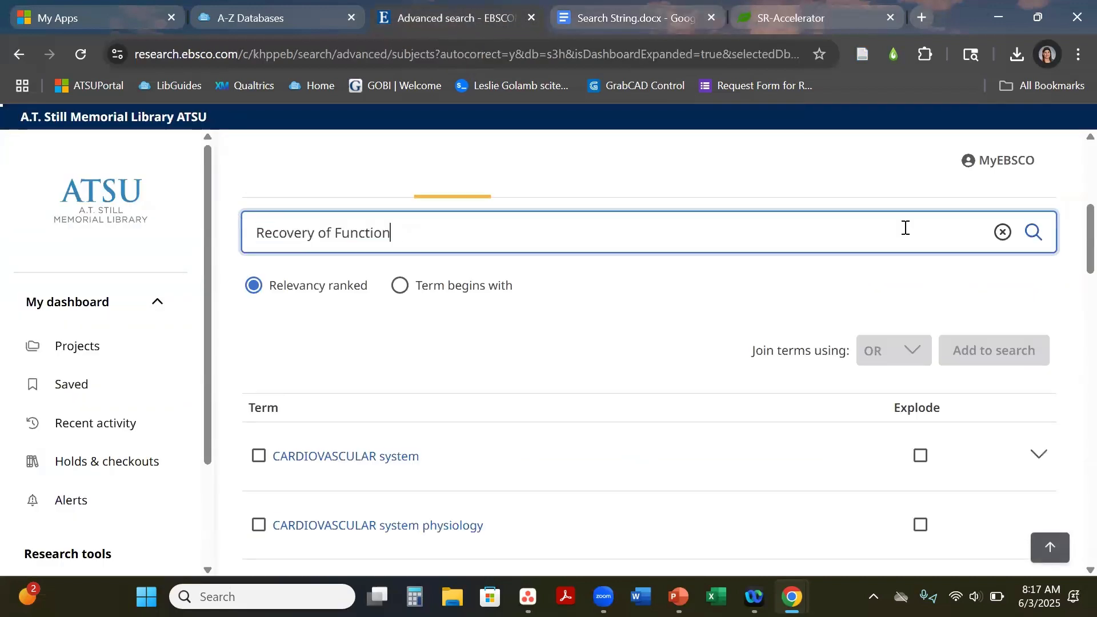
pyautogui.click(1033, 232)
pyautogui.scroll(-2, 521, 333)
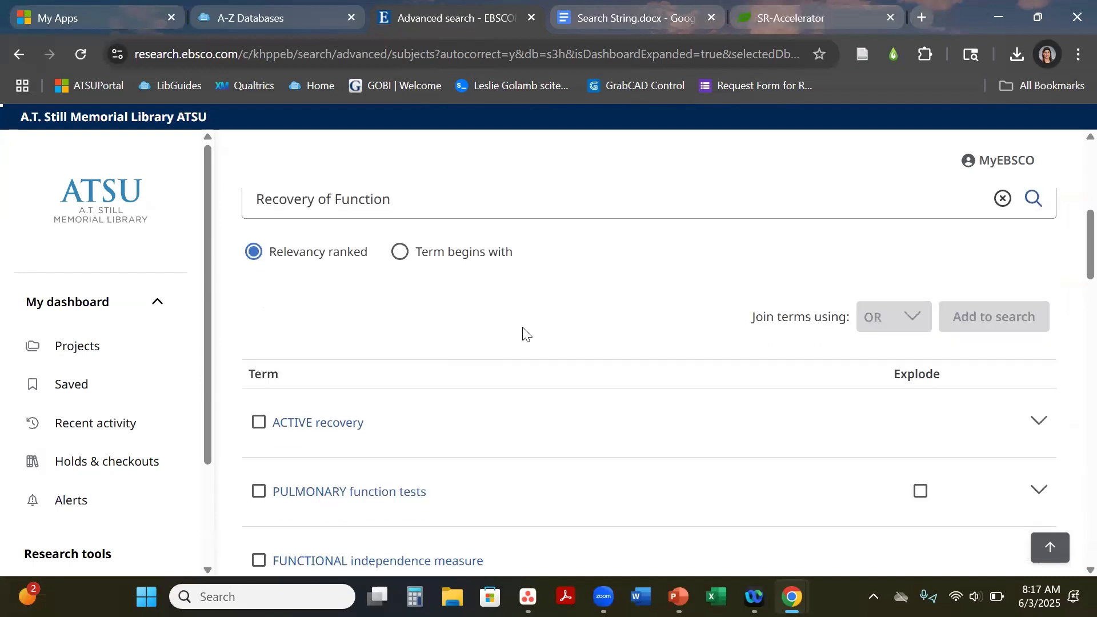
# Review the thesaurus terms listed for Recovery of Function to check for a matching or equivalent subject heading.
pyautogui.scroll(2, 403, 284)
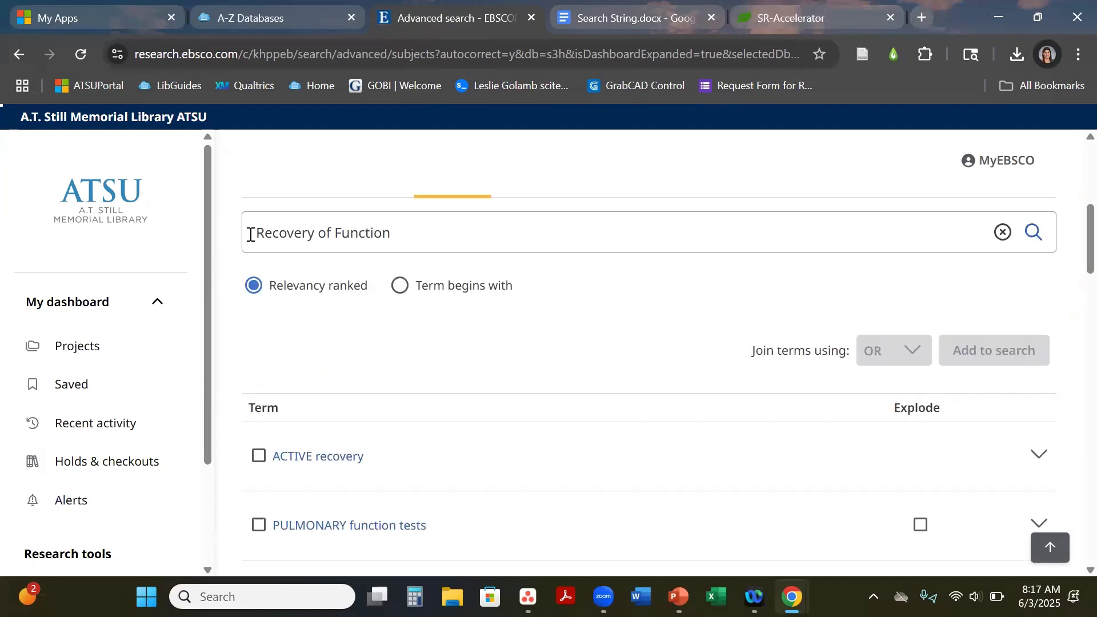
pyautogui.scroll(-3, 387, 355)
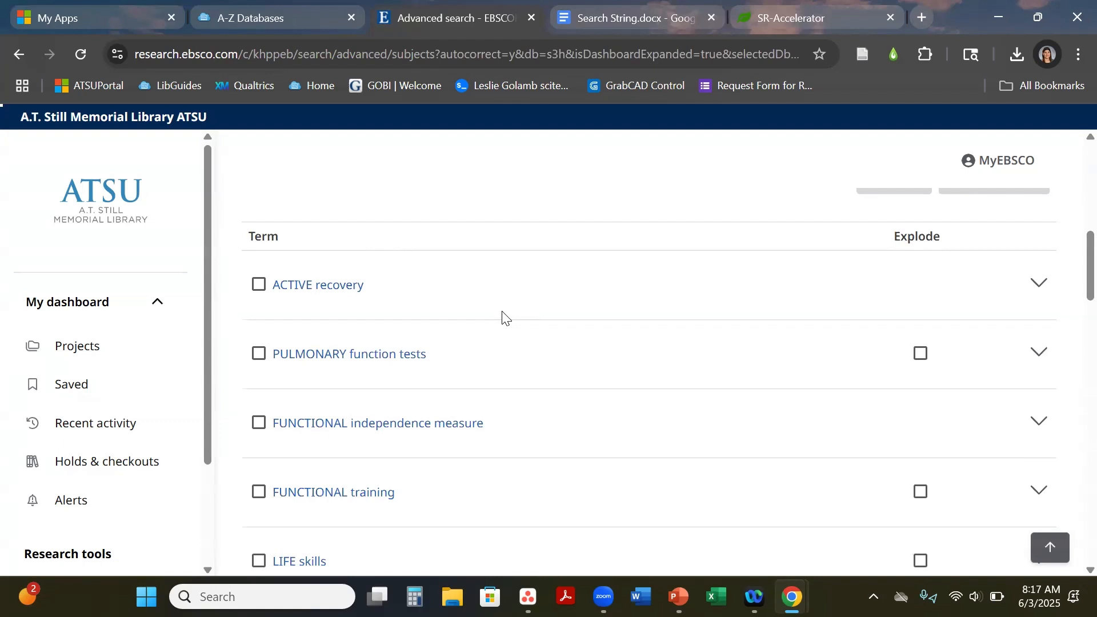
pyautogui.scroll(-1, 503, 317)
pyautogui.scroll(-1, 503, 317)
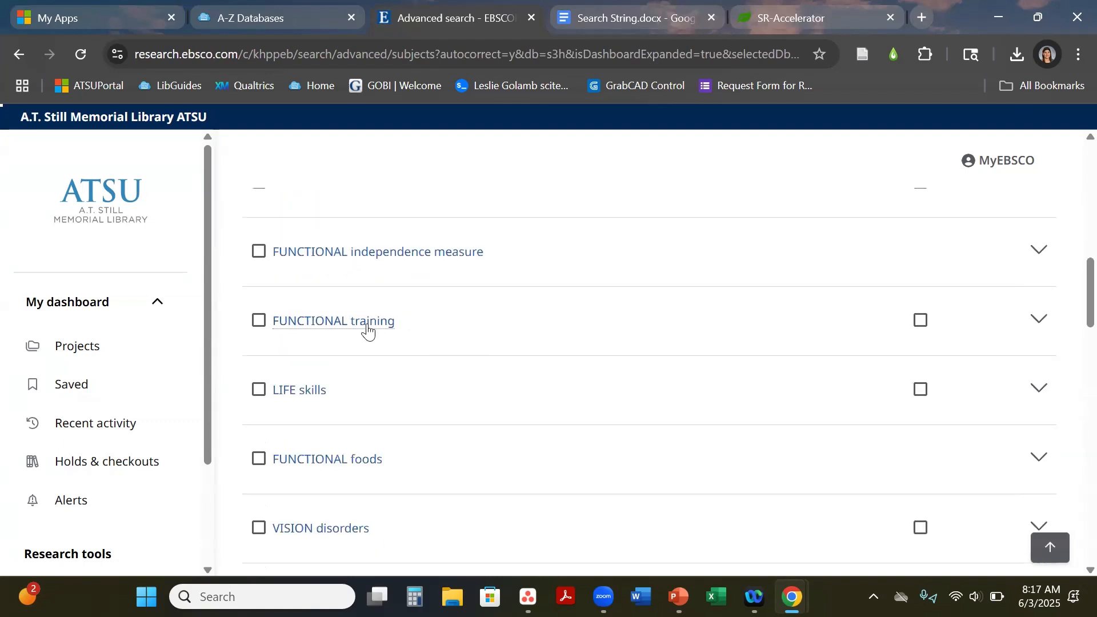
pyautogui.scroll(-4, 493, 340)
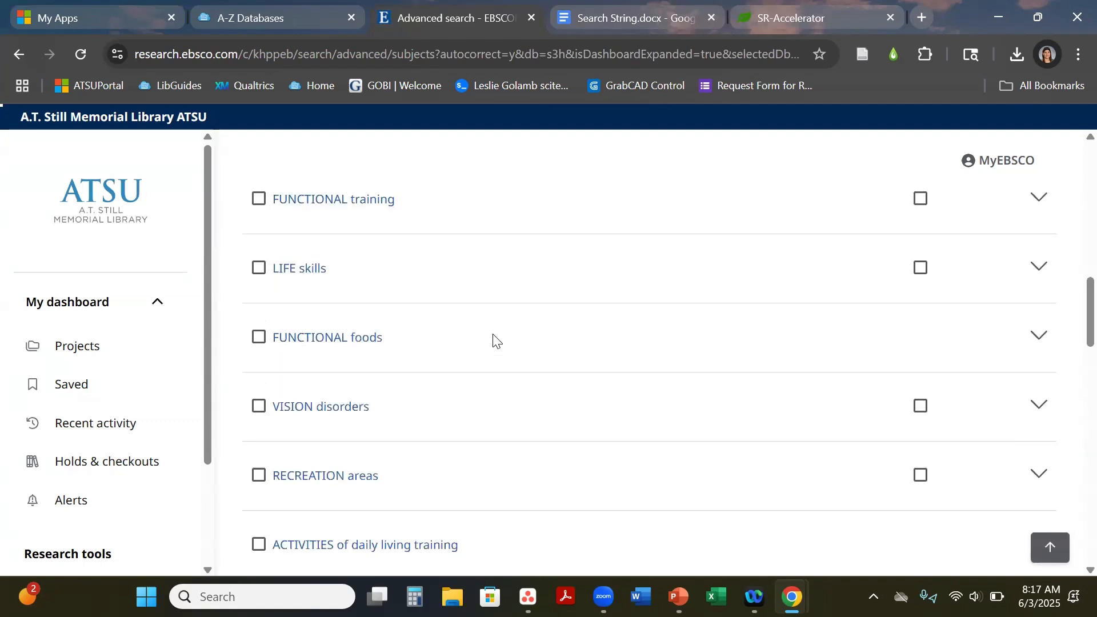
pyautogui.scroll(-6, 495, 341)
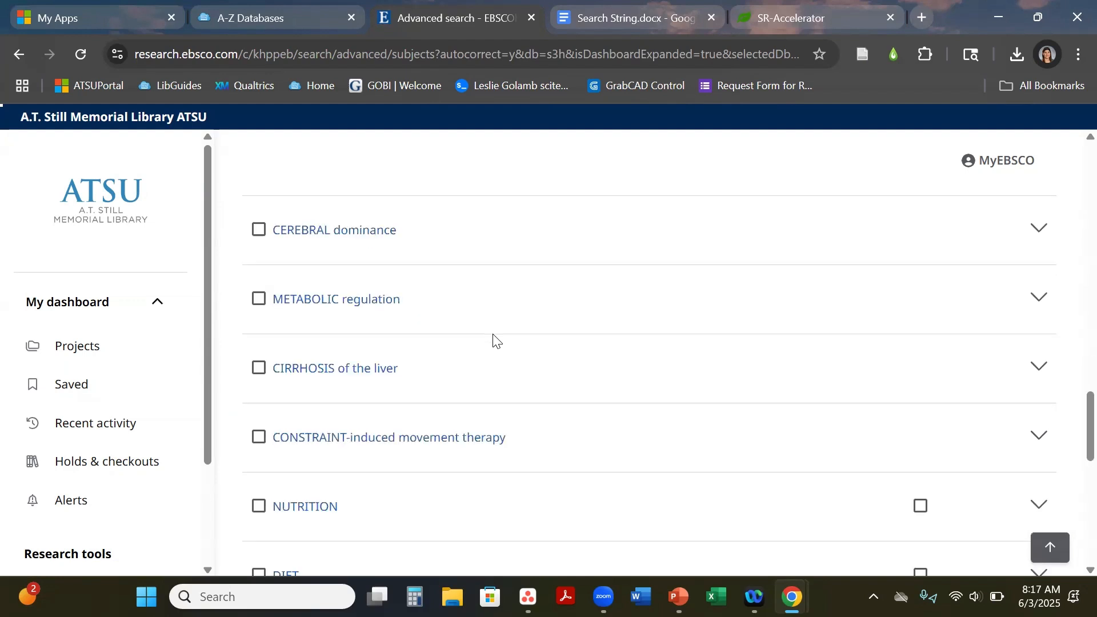
pyautogui.scroll(-11, 494, 341)
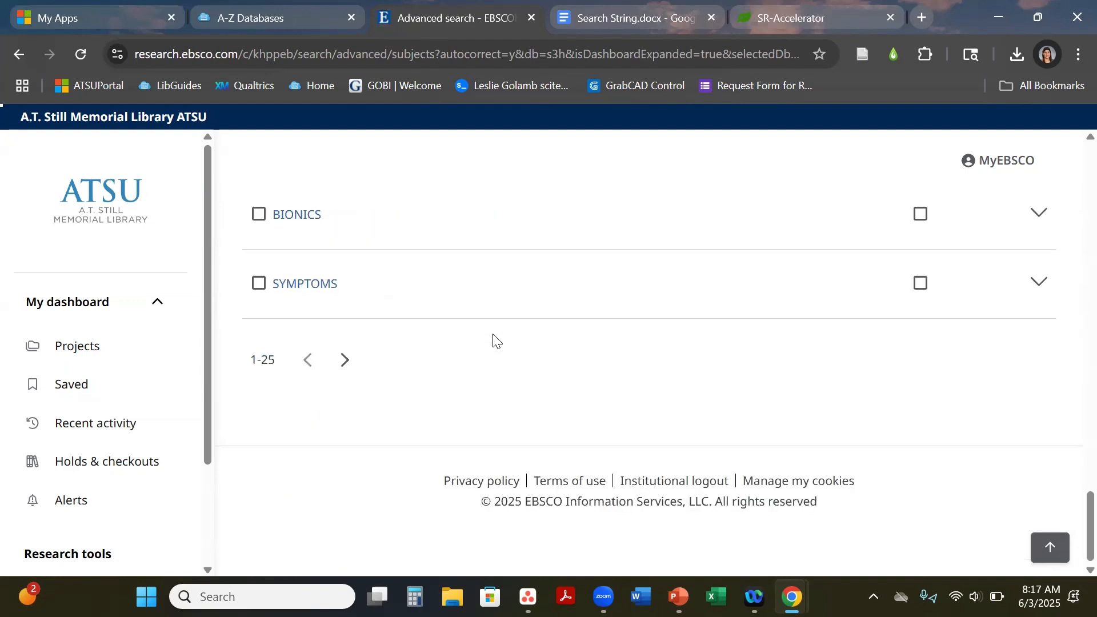
pyautogui.scroll(1, 495, 340)
pyautogui.scroll(15, 495, 340)
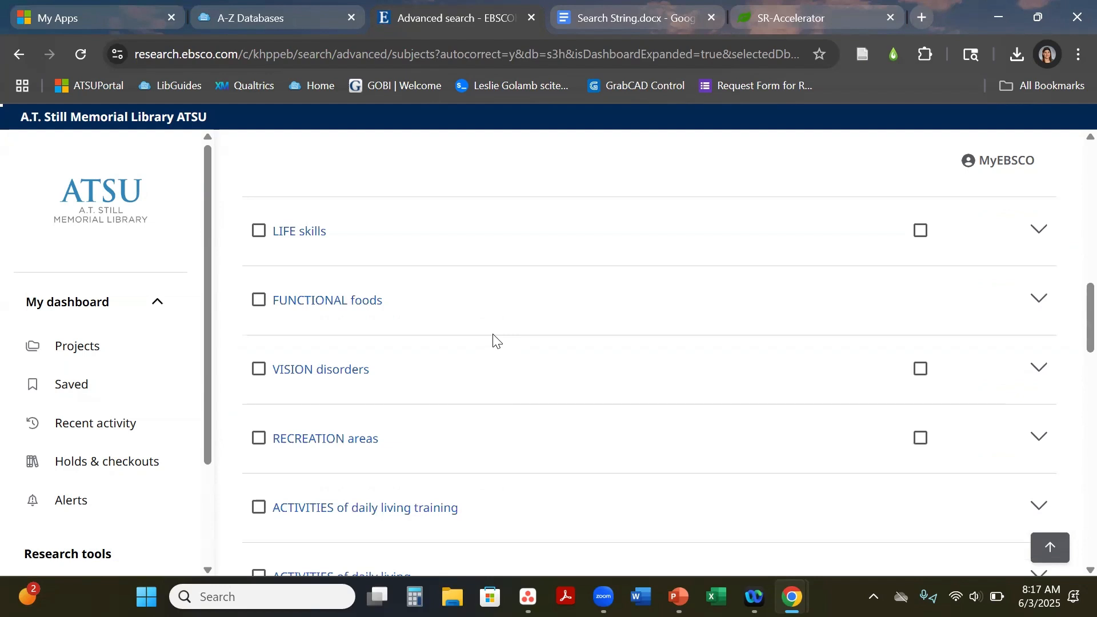
pyautogui.scroll(3, 494, 341)
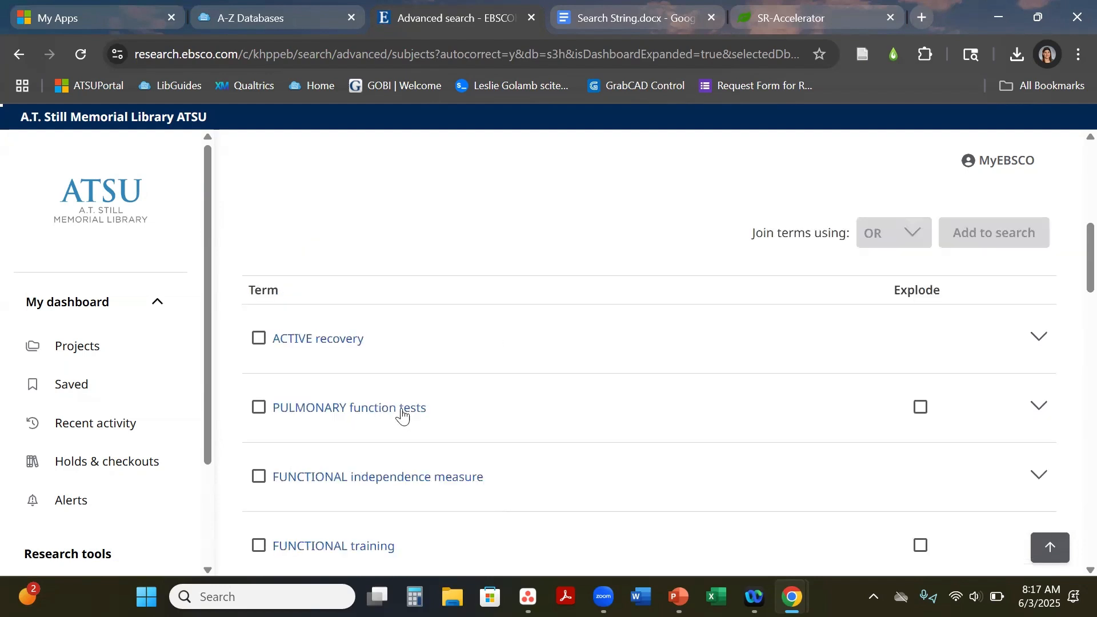
# Open the FUNCTIONAL training thesaurus entry and examine its preferred, broader, narrower and related terms.
pyautogui.scroll(-1, 379, 384)
pyautogui.click(380, 377)
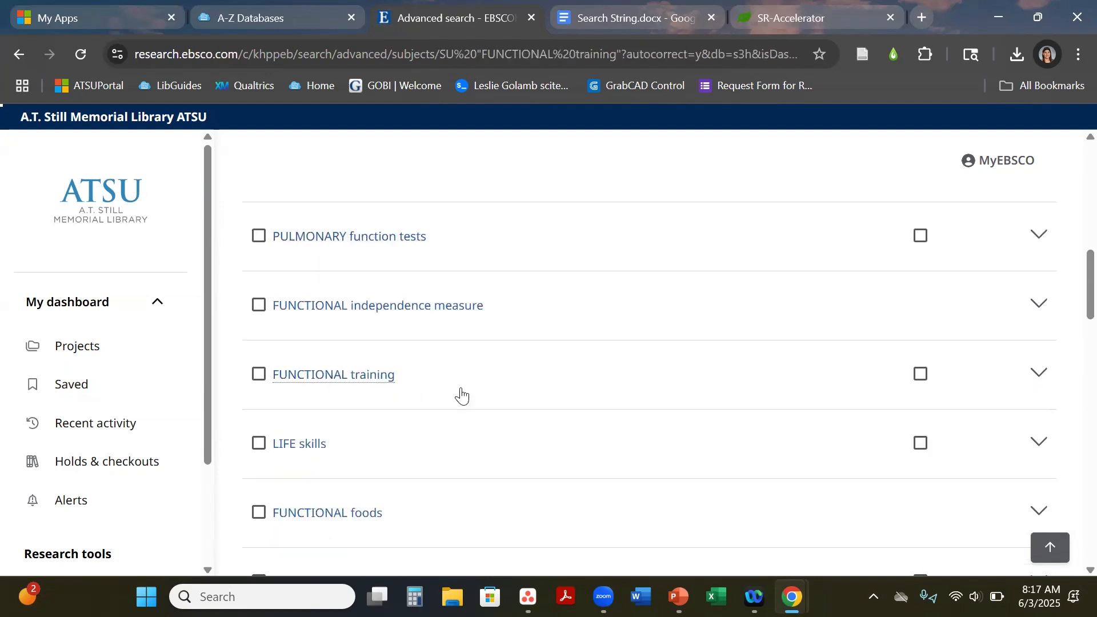
pyautogui.scroll(-3, 493, 370)
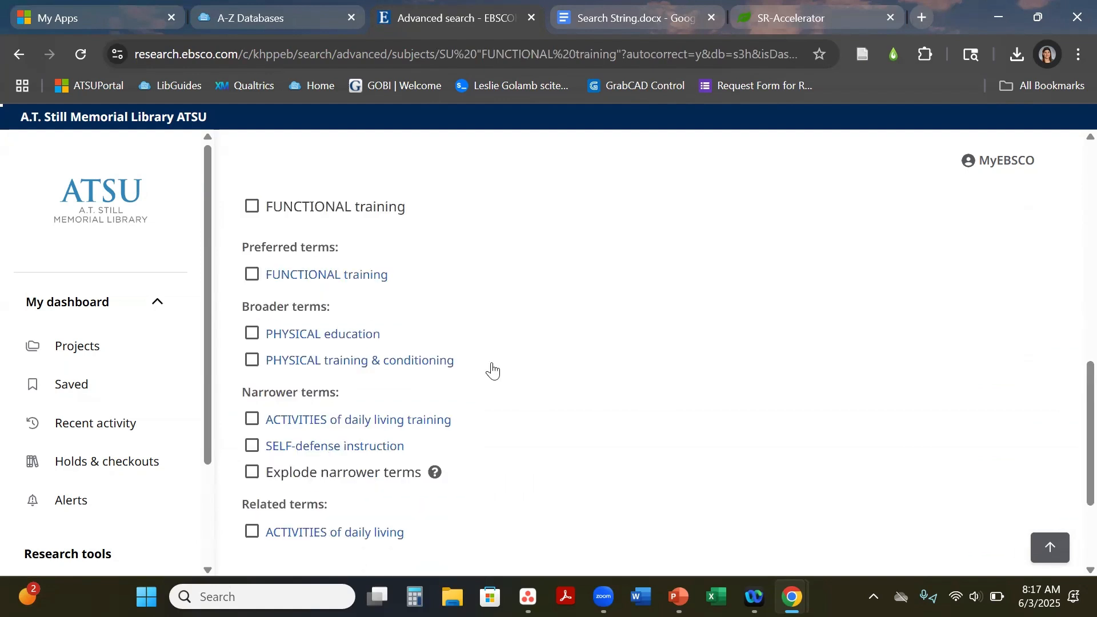
# Delete the "Recovery of Function" heading with its OR from the document's third concept block and remove one extra opening parenthesis at the block's start.
pyautogui.scroll(-2, 493, 370)
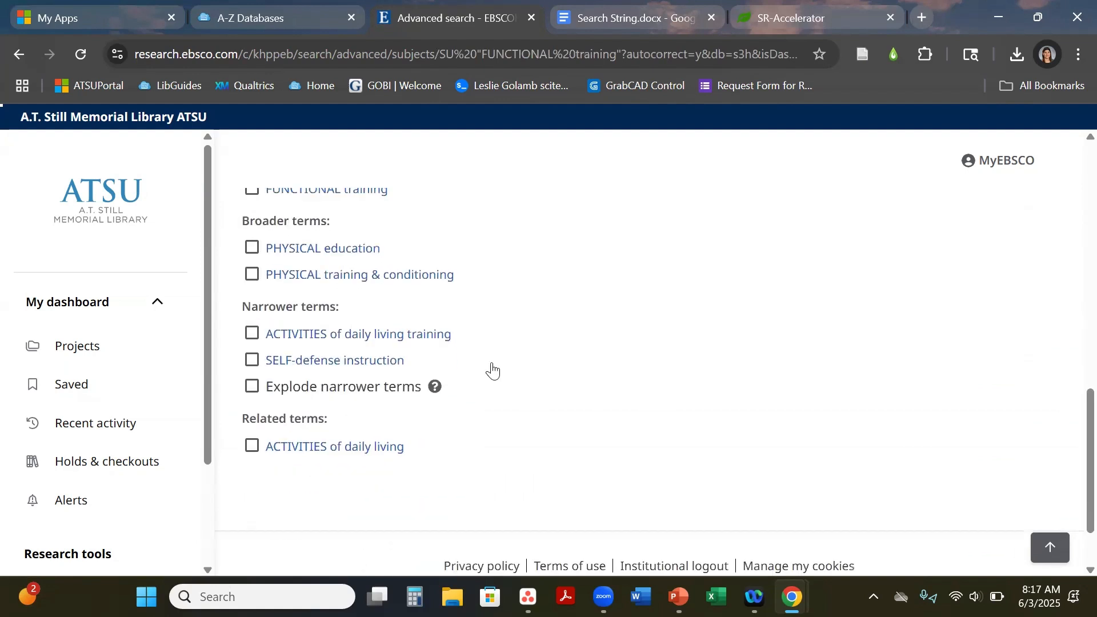
pyautogui.scroll(8, 493, 370)
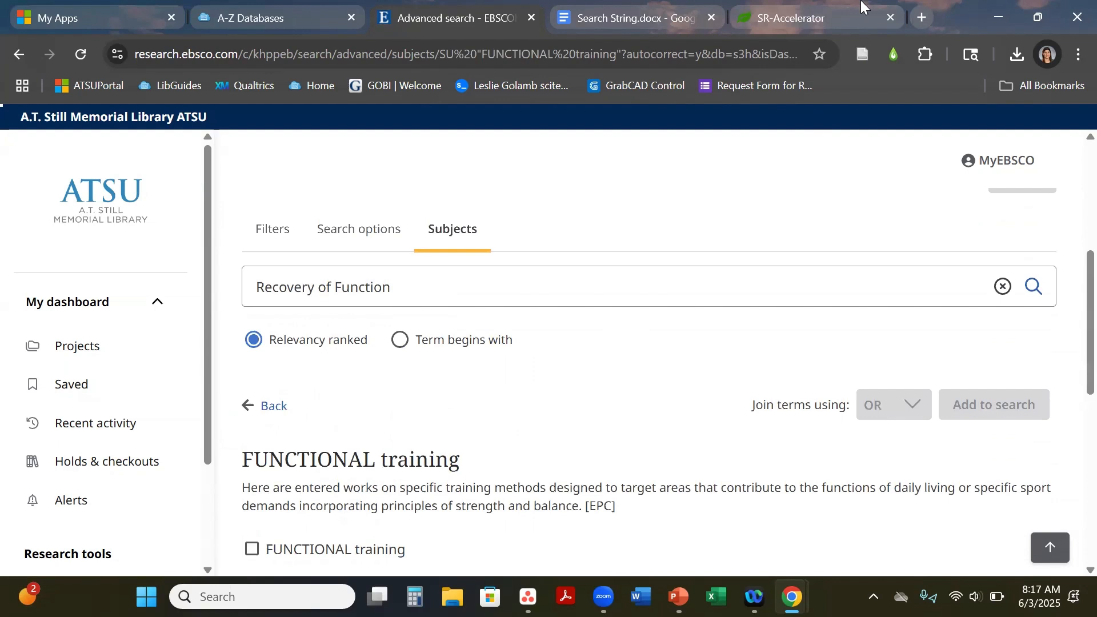
pyautogui.click(631, 19)
pyautogui.moveTo(481, 329); pyautogui.dragTo(323, 326)
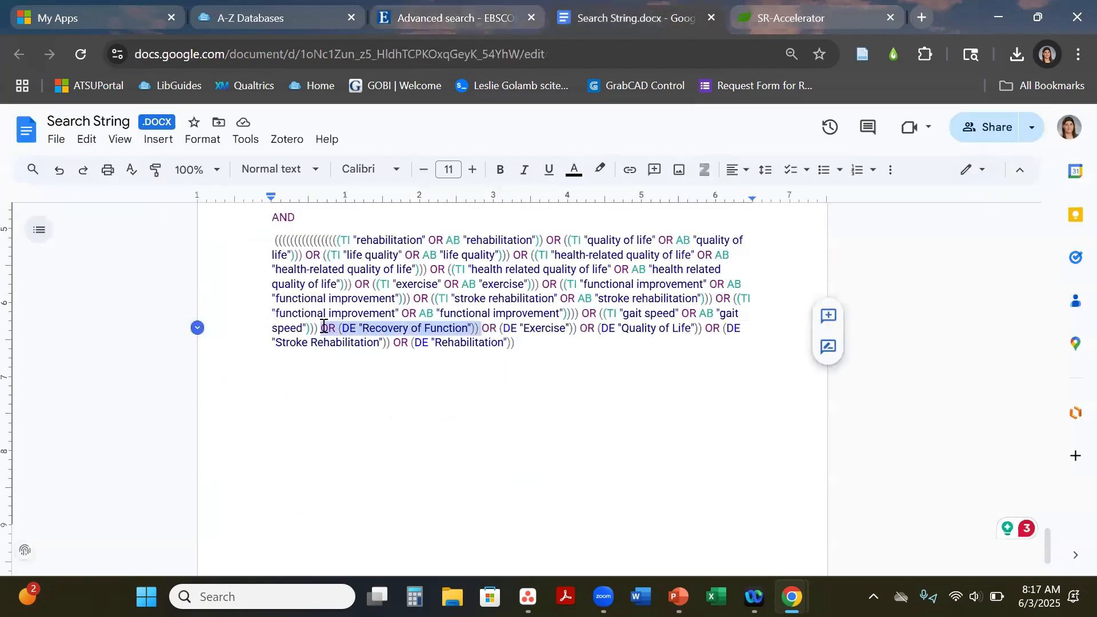
pyautogui.press('BackSpace')
pyautogui.click(329, 239)
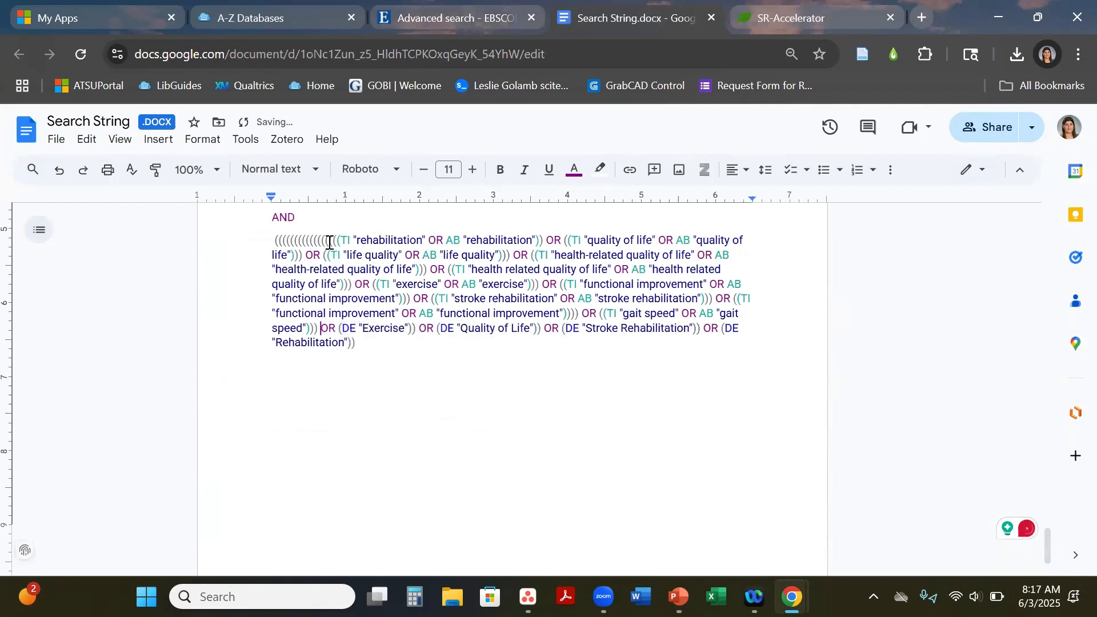
pyautogui.press('BackSpace')
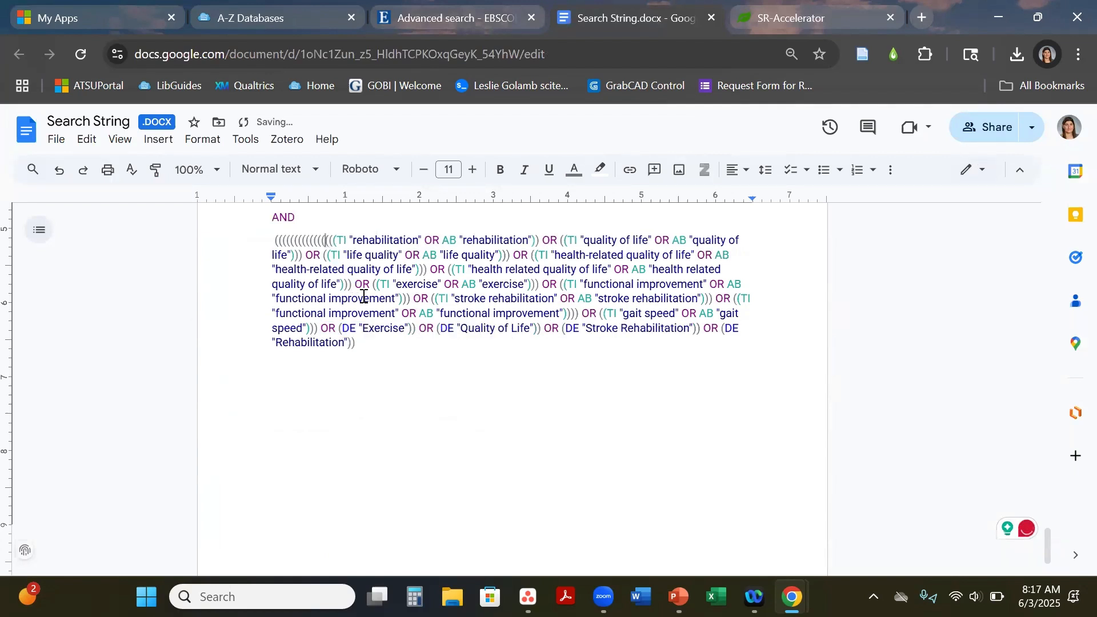
# Copy the heading Exercise from the document's third concept block and look it up in EBSCO's Sports Thesaurus.
pyautogui.doubleClick(383, 324)
pyautogui.hotkey('ctrl', 'c')
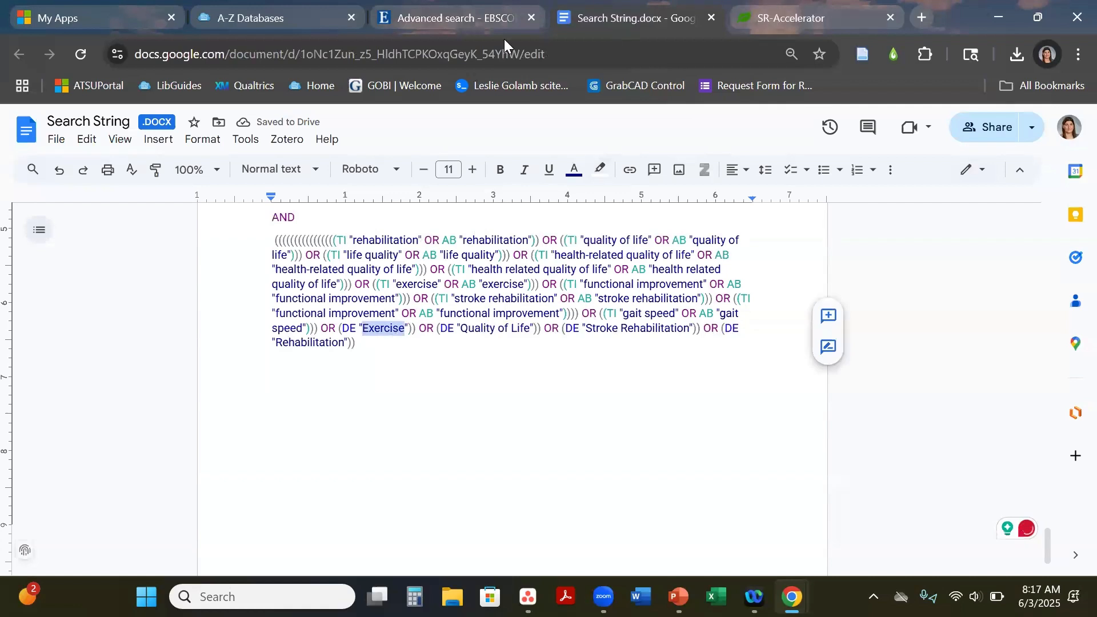
pyautogui.click(479, 22)
pyautogui.tripleClick(354, 279)
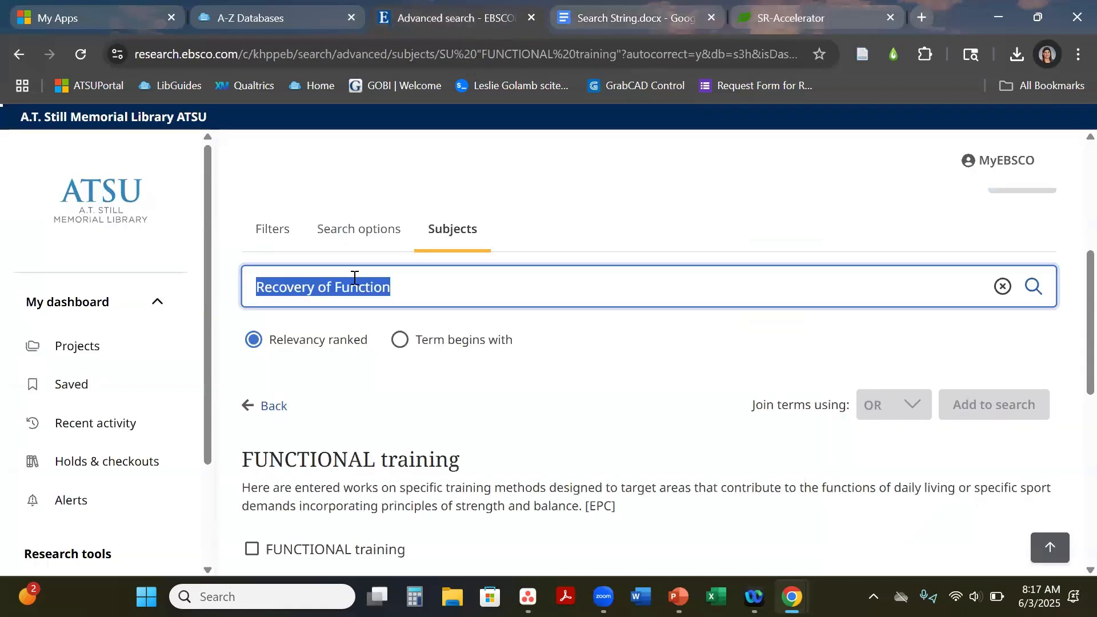
pyautogui.hotkey('ctrl', 'v')
pyautogui.click(1033, 285)
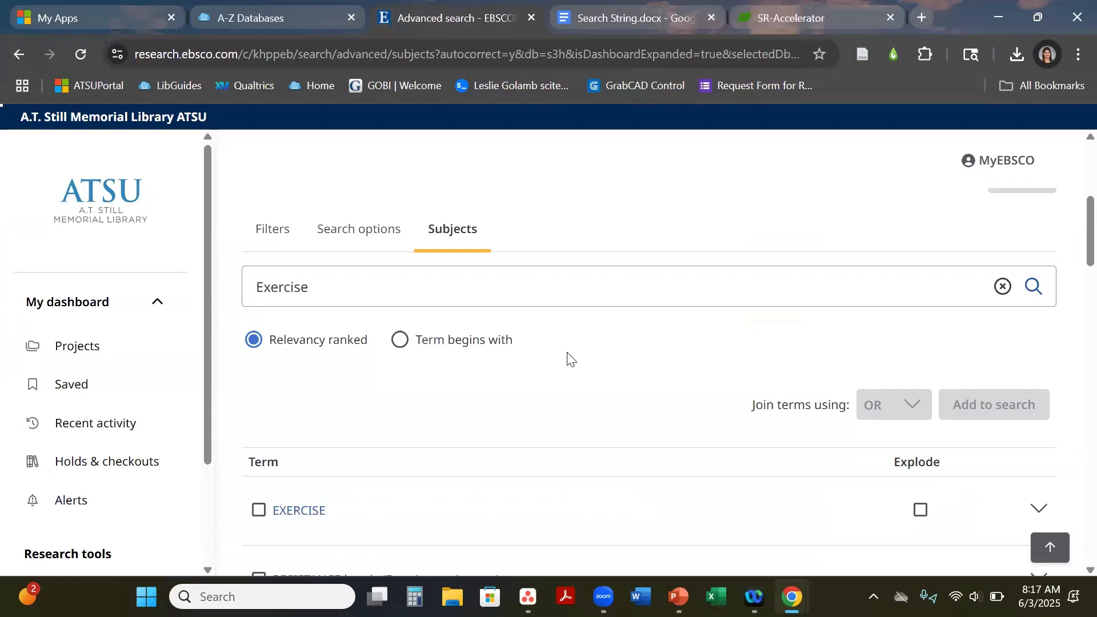
# Copy the heading Quality of Life from the search string document and check for it in EBSCO's Sports Thesaurus.
pyautogui.click(633, 6)
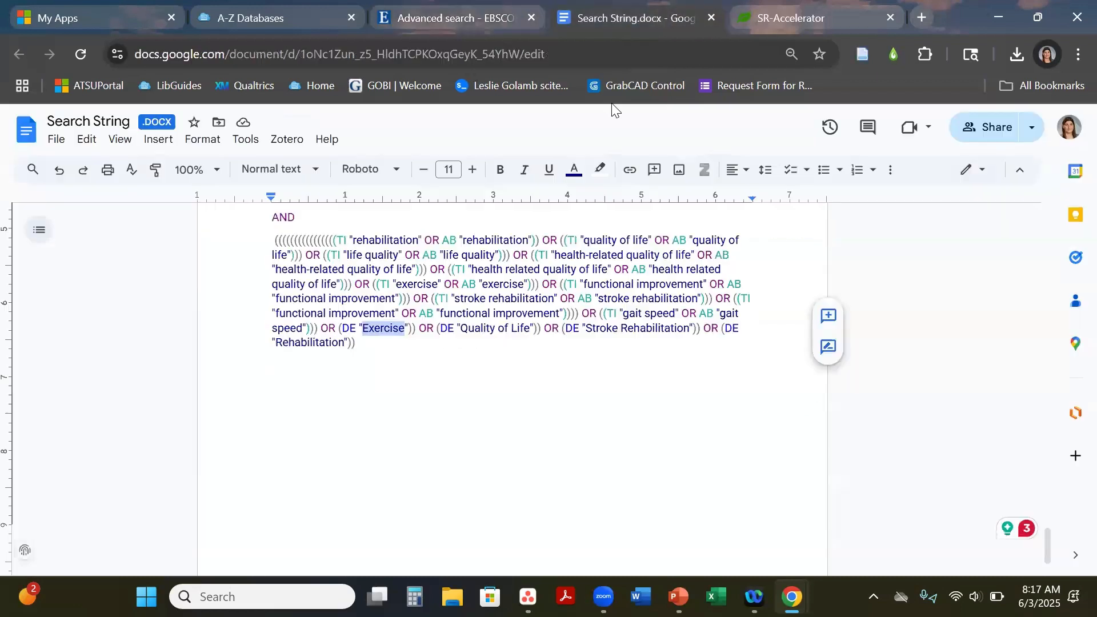
pyautogui.moveTo(531, 328); pyautogui.dragTo(466, 331)
pyautogui.hotkey('ctrl', 'c')
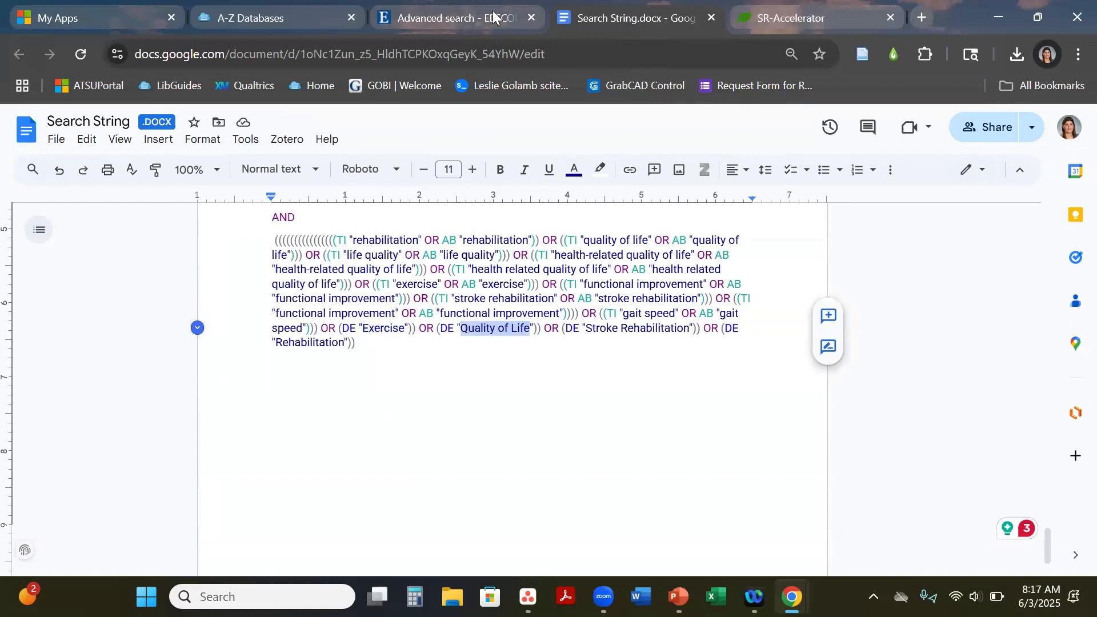
pyautogui.click(491, 17)
pyautogui.doubleClick(282, 286)
pyautogui.hotkey('ctrl', 'v')
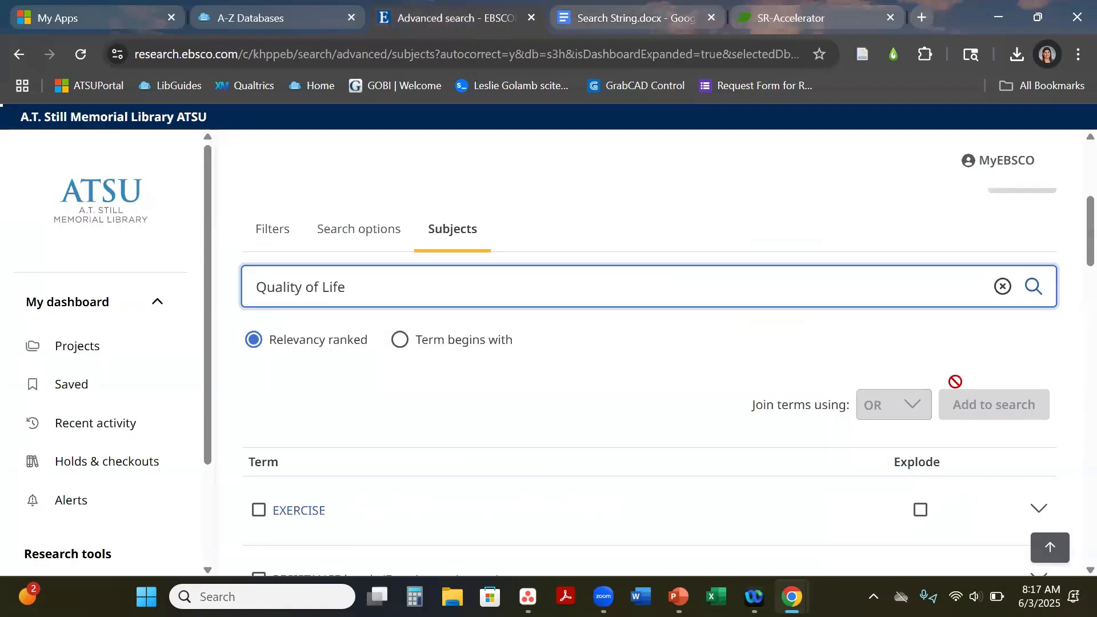
pyautogui.click(1028, 294)
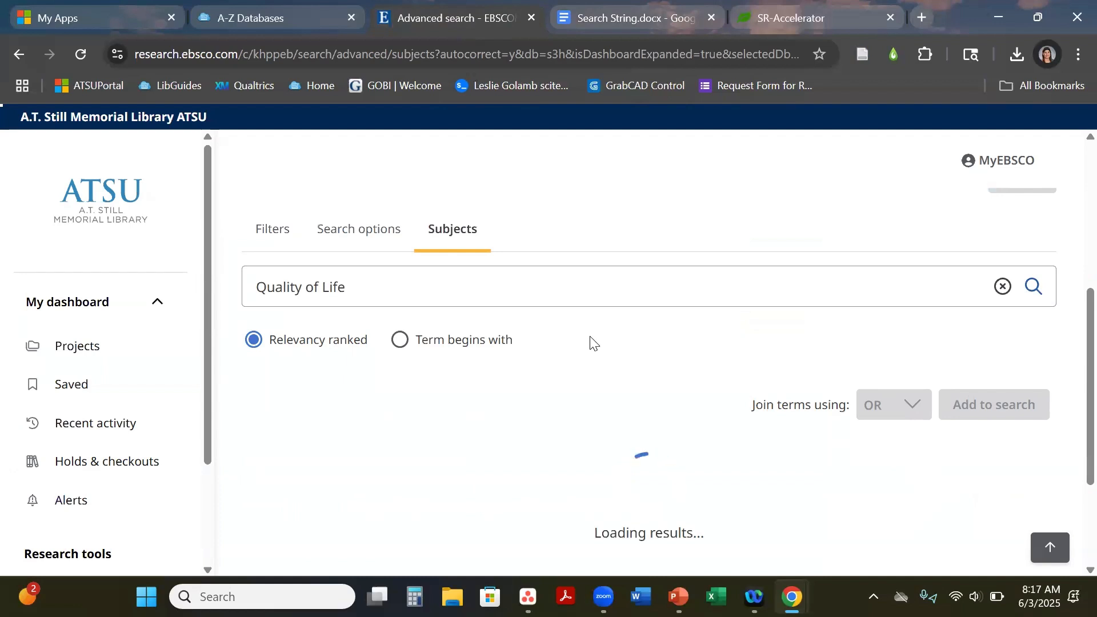
pyautogui.scroll(-1, 590, 342)
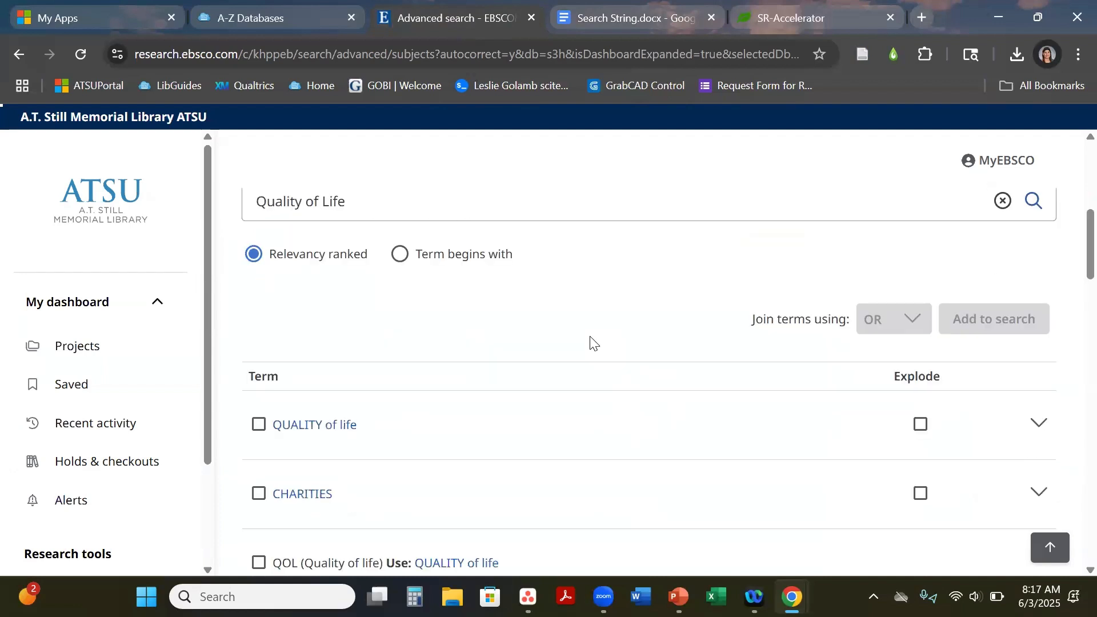
# Look up the document's heading Stroke Rehabilitation in EBSCO's Sports Thesaurus and check the listed terms for an equivalent heading.
pyautogui.click(618, 17)
pyautogui.moveTo(587, 328); pyautogui.dragTo(691, 329)
pyautogui.hotkey('ctrl', 'c')
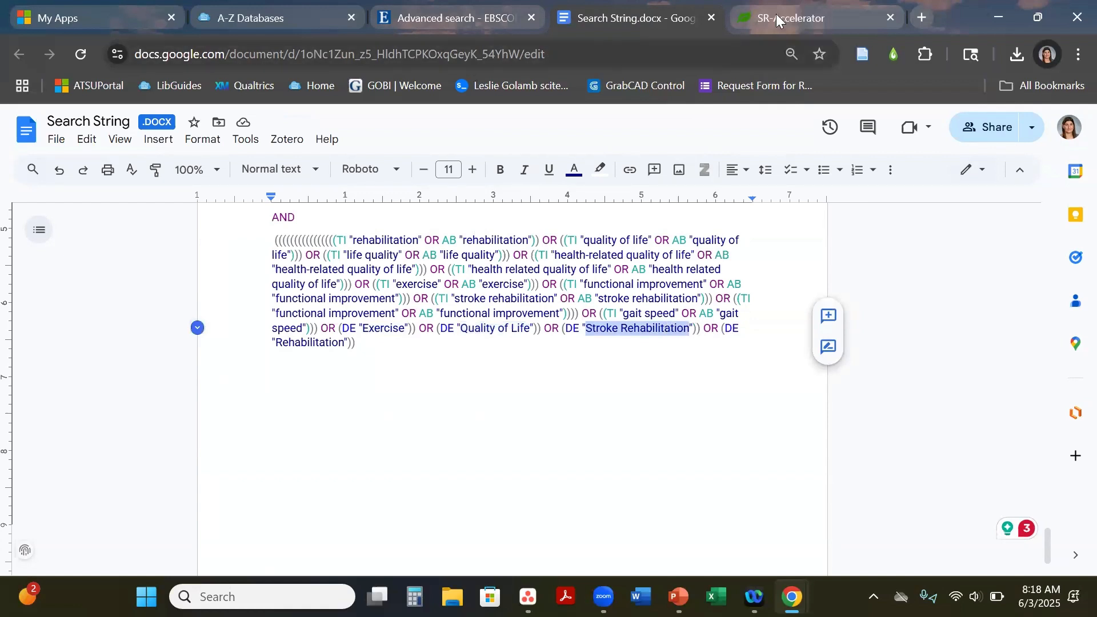
pyautogui.click(394, 12)
pyautogui.scroll(1, 355, 235)
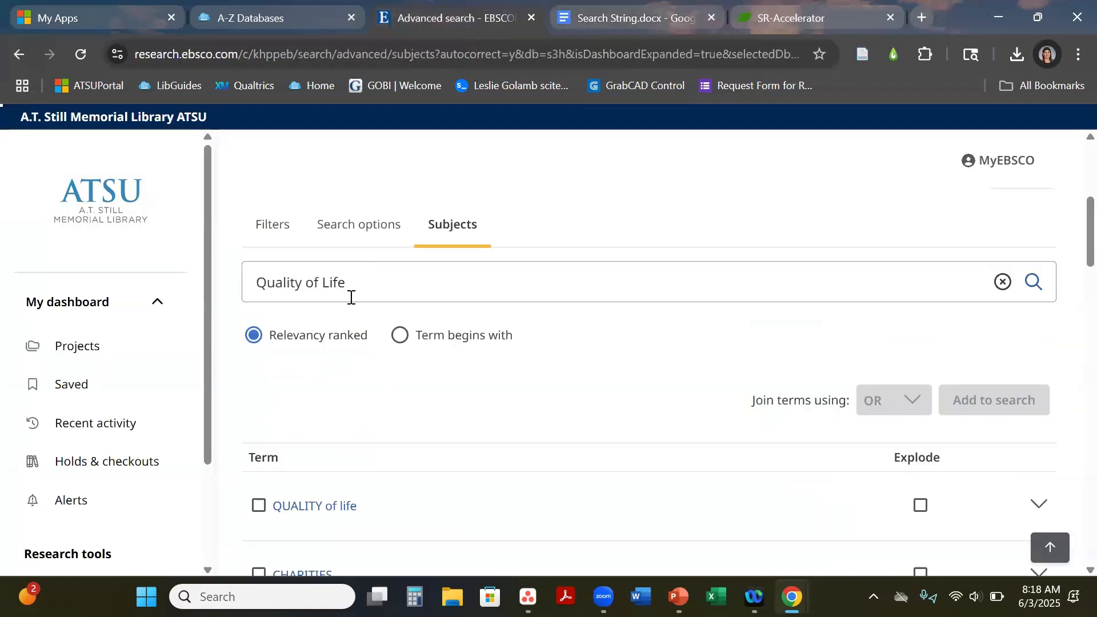
pyautogui.moveTo(350, 289); pyautogui.dragTo(189, 288)
pyautogui.hotkey('ctrl', 'v')
pyautogui.click(1033, 286)
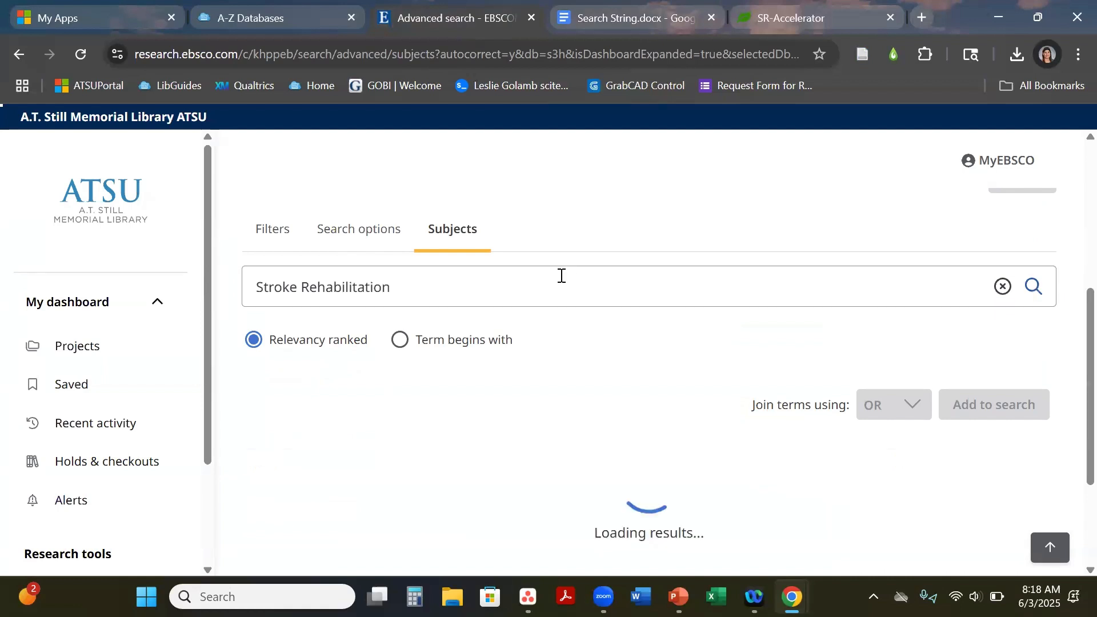
pyautogui.scroll(-4, 542, 322)
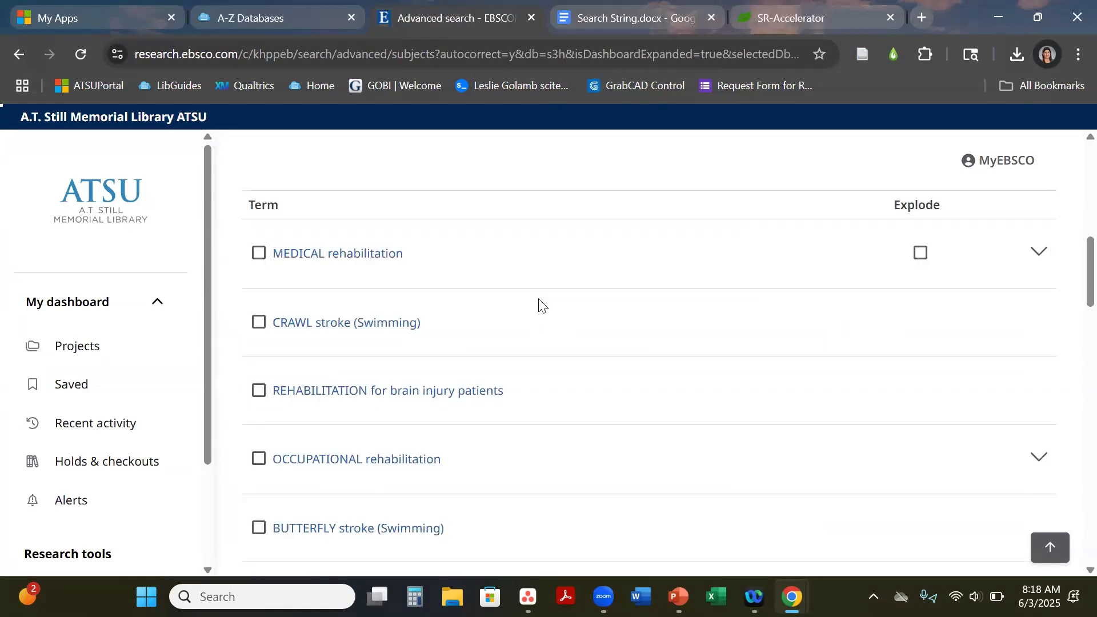
pyautogui.scroll(-1, 539, 304)
pyautogui.scroll(-1, 496, 311)
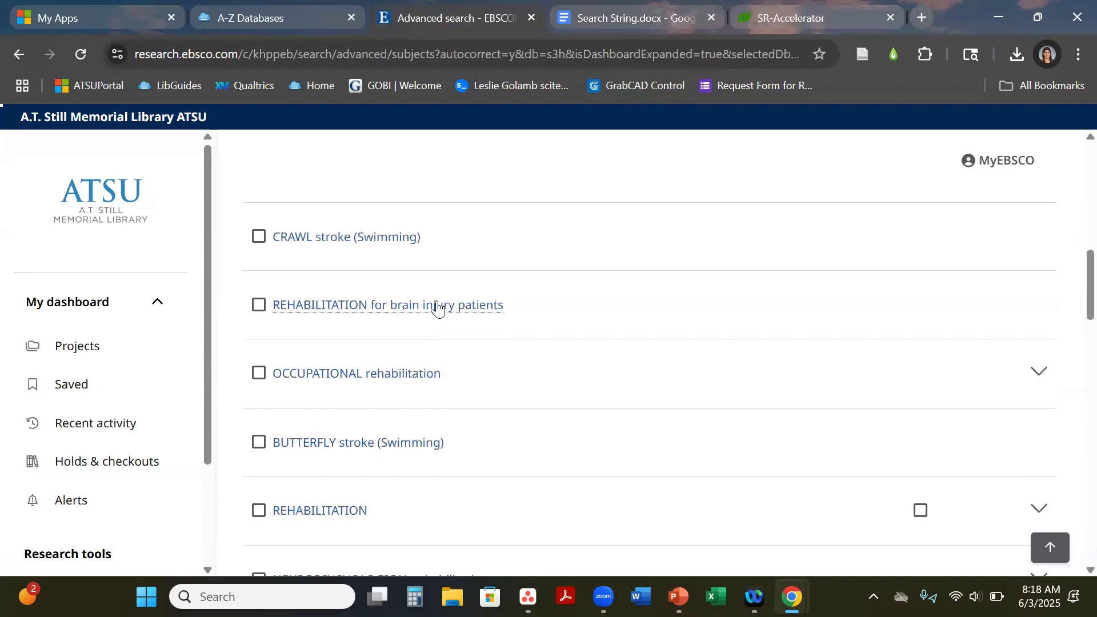
pyautogui.scroll(8, 851, 303)
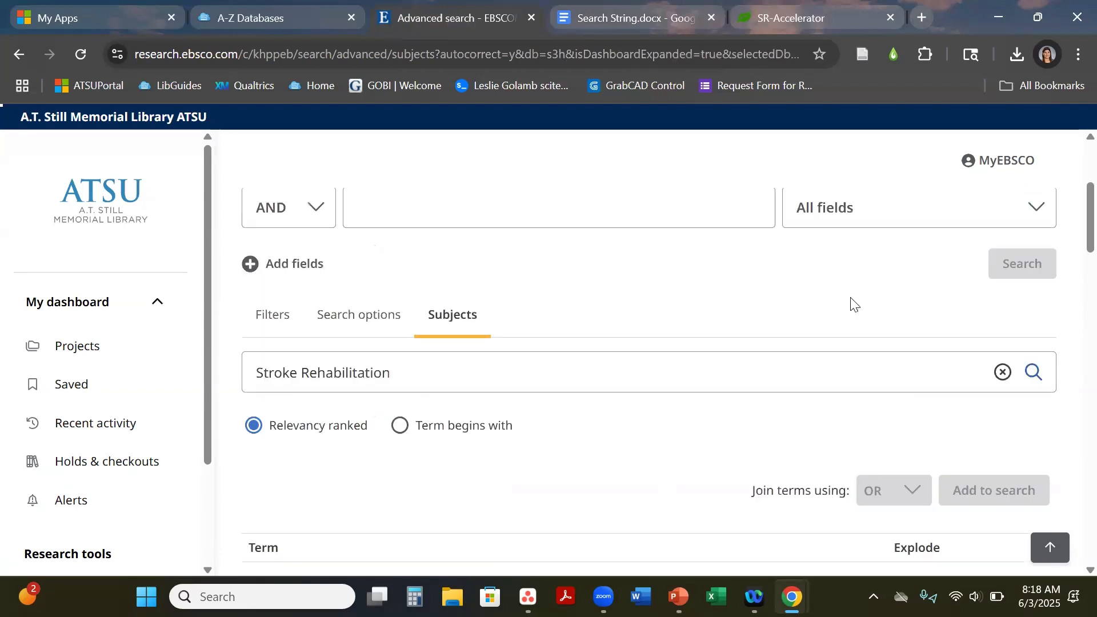
# Open the MEDICAL rehabilitation thesaurus entry and examine its scope note and its broader, narrower, related and used-for terms.
pyautogui.scroll(-6, 429, 360)
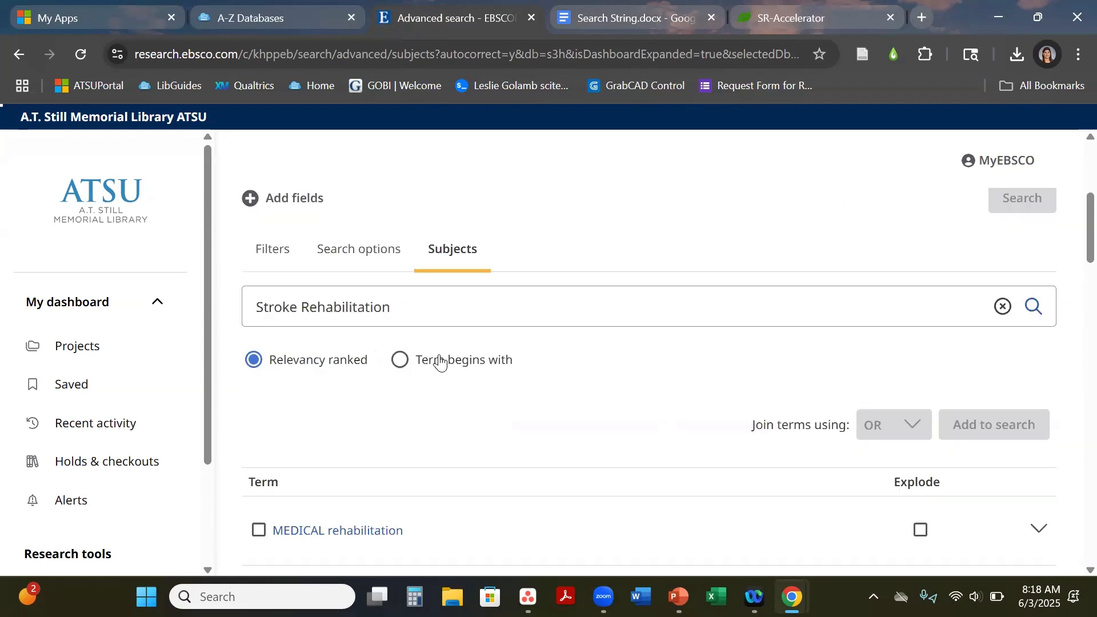
pyautogui.rightClick(346, 257)
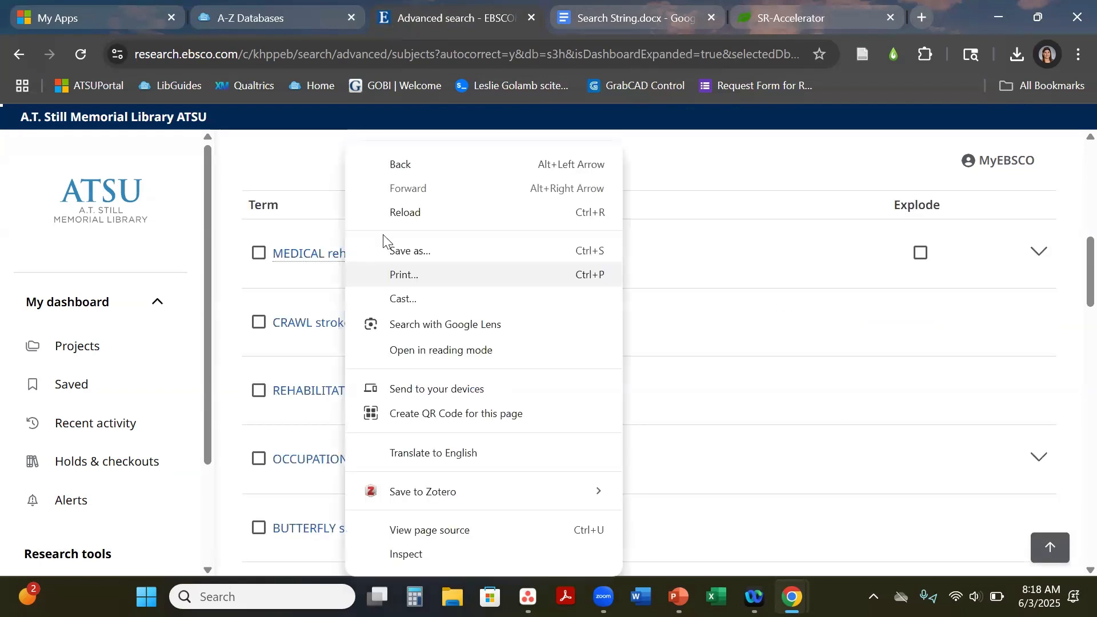
pyautogui.click(318, 257)
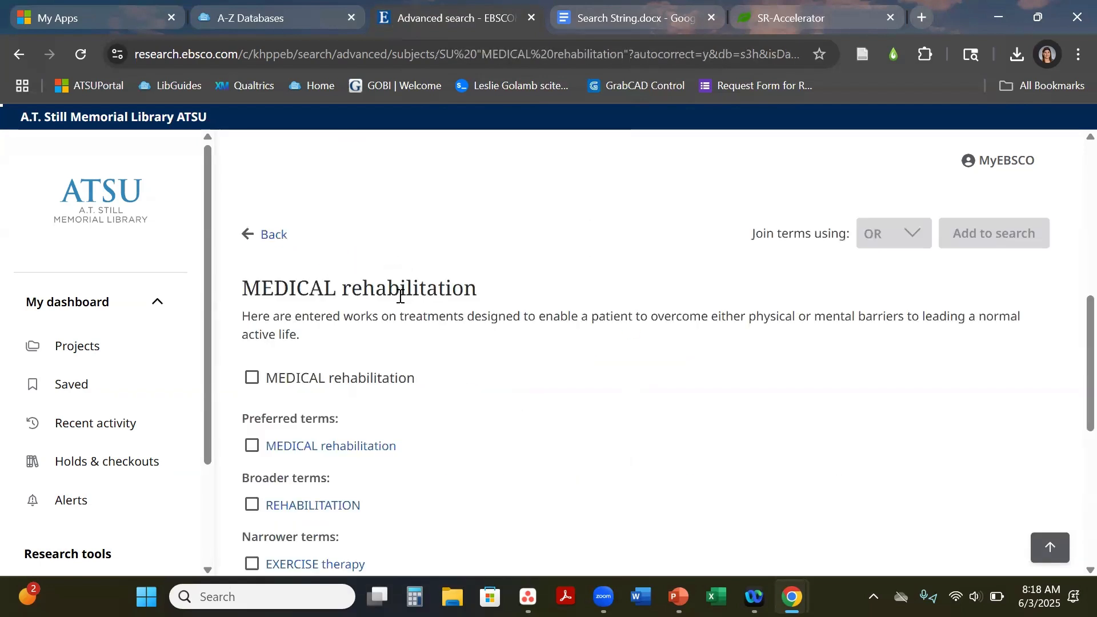
pyautogui.scroll(-1, 399, 289)
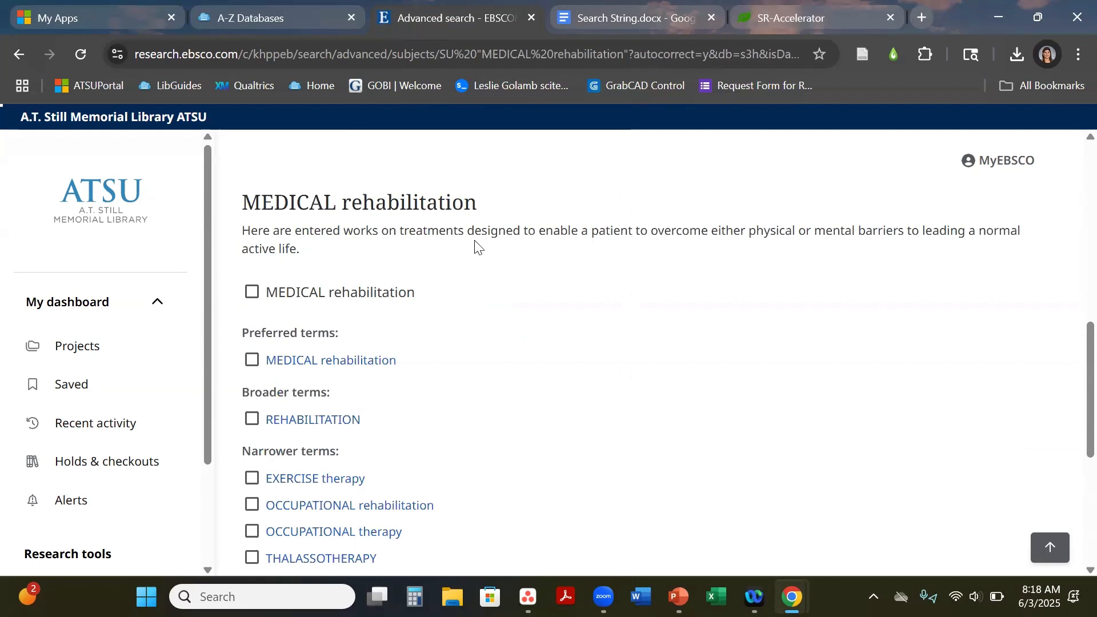
pyautogui.scroll(-3, 475, 249)
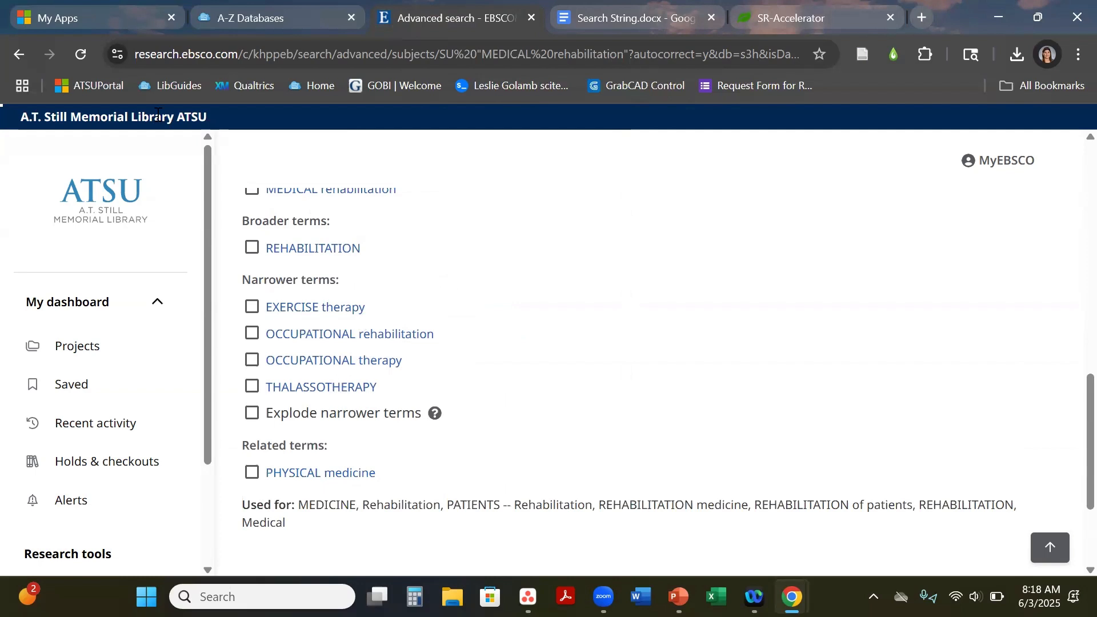
pyautogui.scroll(5, 550, 365)
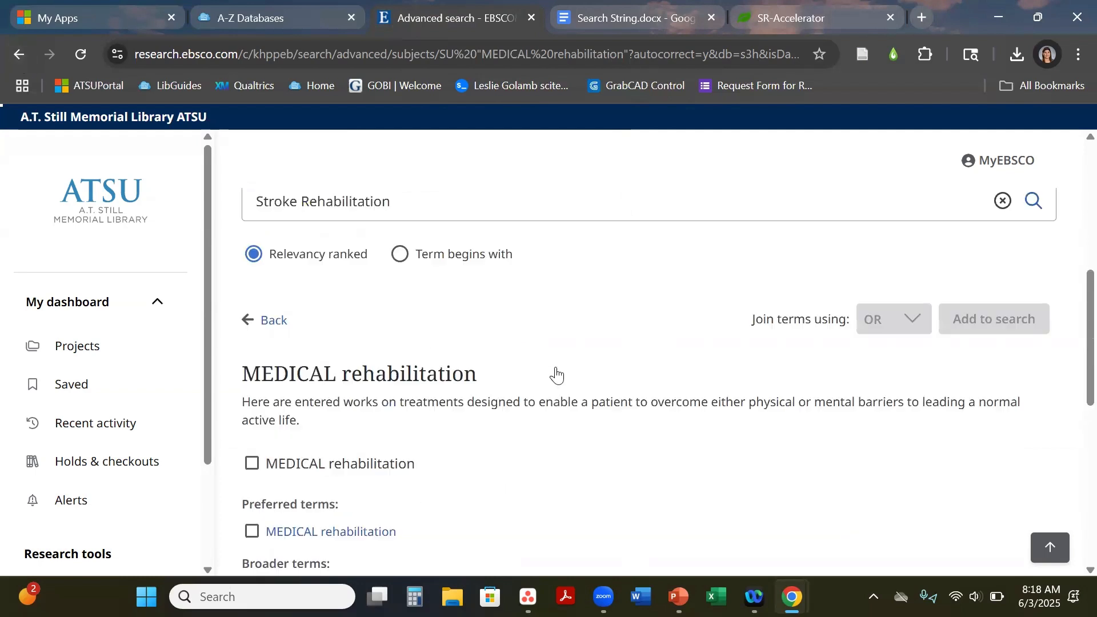
# Examine the thesaurus entry REHABILITATION for brain injury patients and return to the Stroke Rehabilitation term list.
pyautogui.click(272, 330)
pyautogui.scroll(-3, 531, 379)
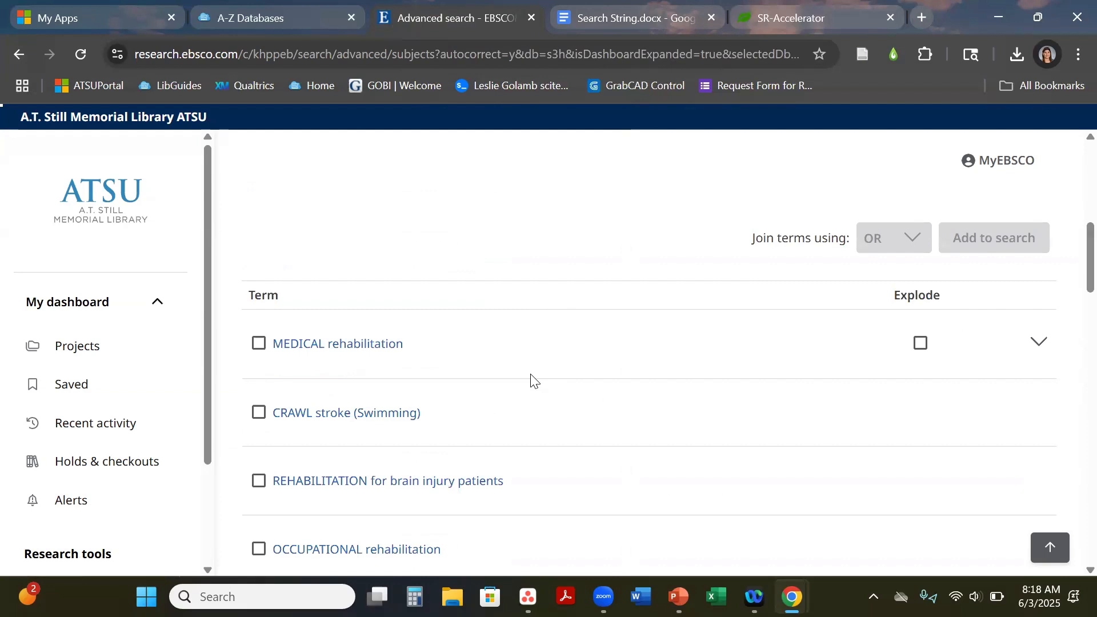
pyautogui.click(349, 392)
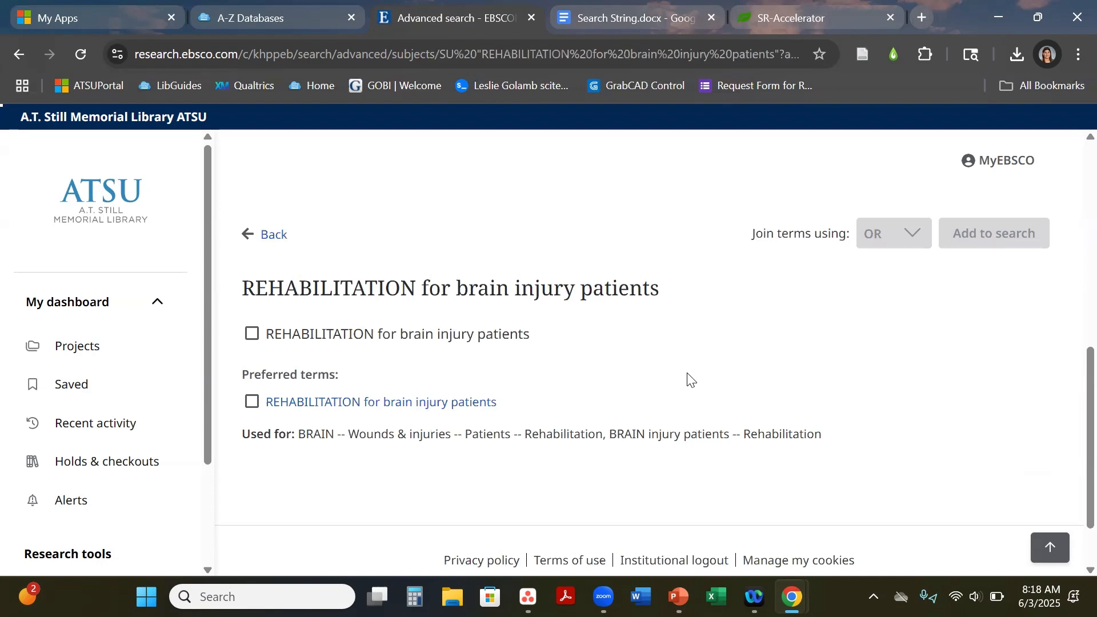
pyautogui.scroll(2, 282, 320)
pyautogui.click(281, 320)
# Look further through the Stroke Rehabilitation term list, examine the STROKE treatment entry and go back to the listed stroke terms.
pyautogui.scroll(-2, 538, 310)
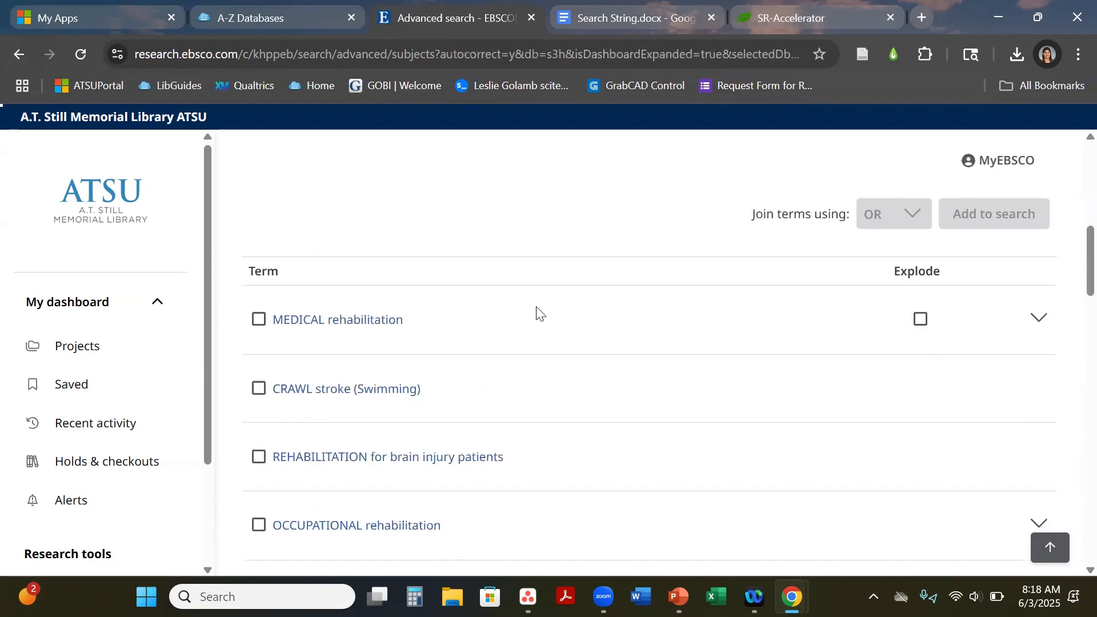
pyautogui.scroll(-5, 539, 311)
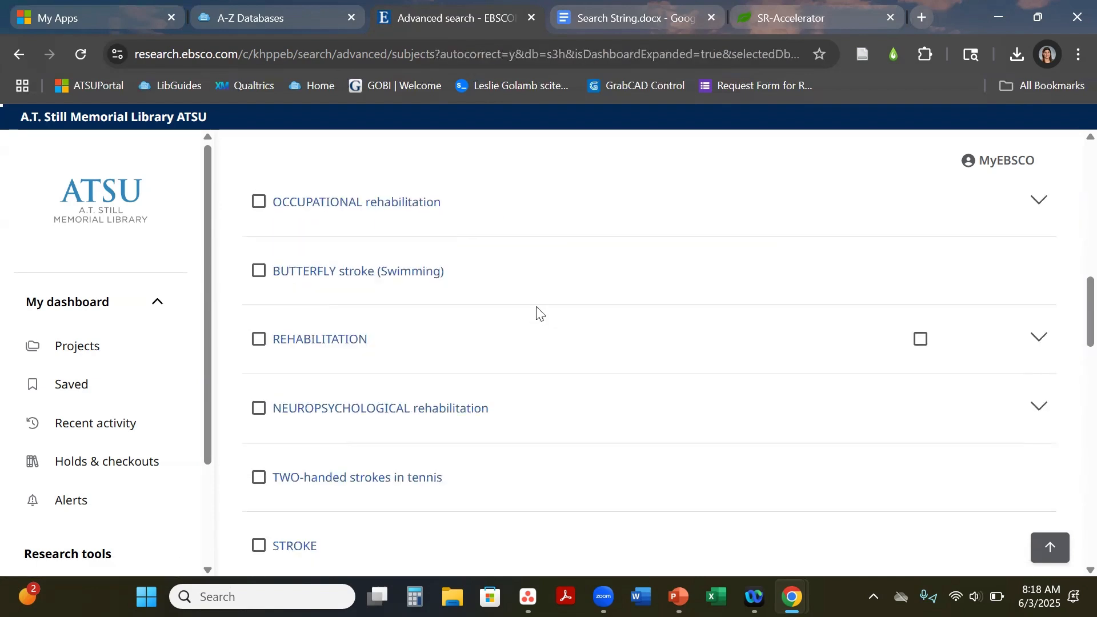
pyautogui.scroll(-3, 539, 313)
pyautogui.scroll(-1, 348, 387)
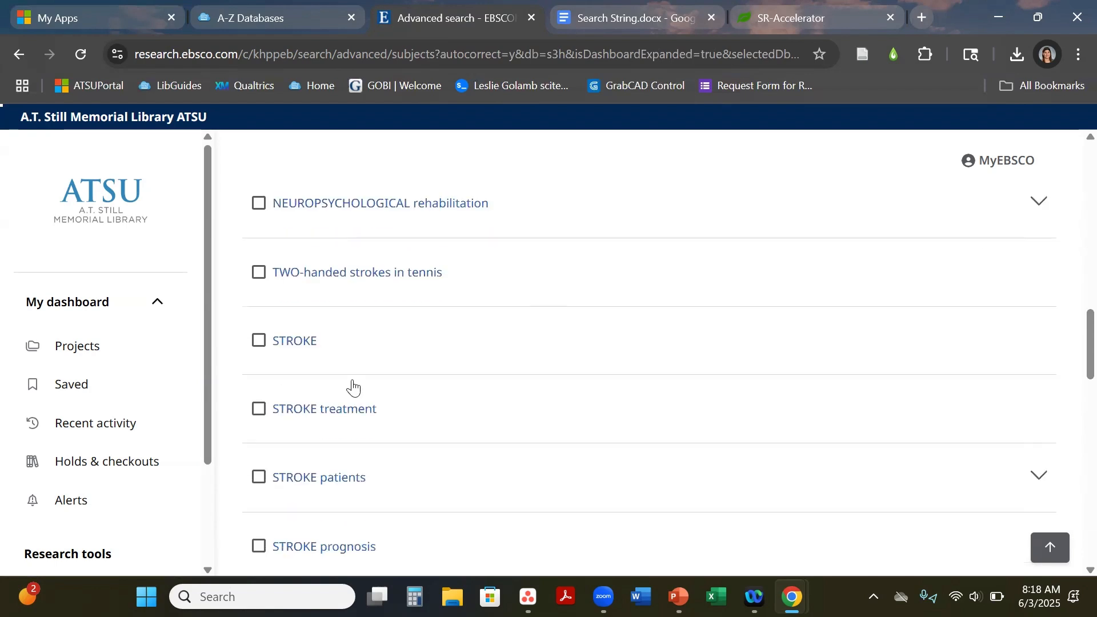
pyautogui.scroll(-2, 353, 387)
pyautogui.scroll(-1, 387, 384)
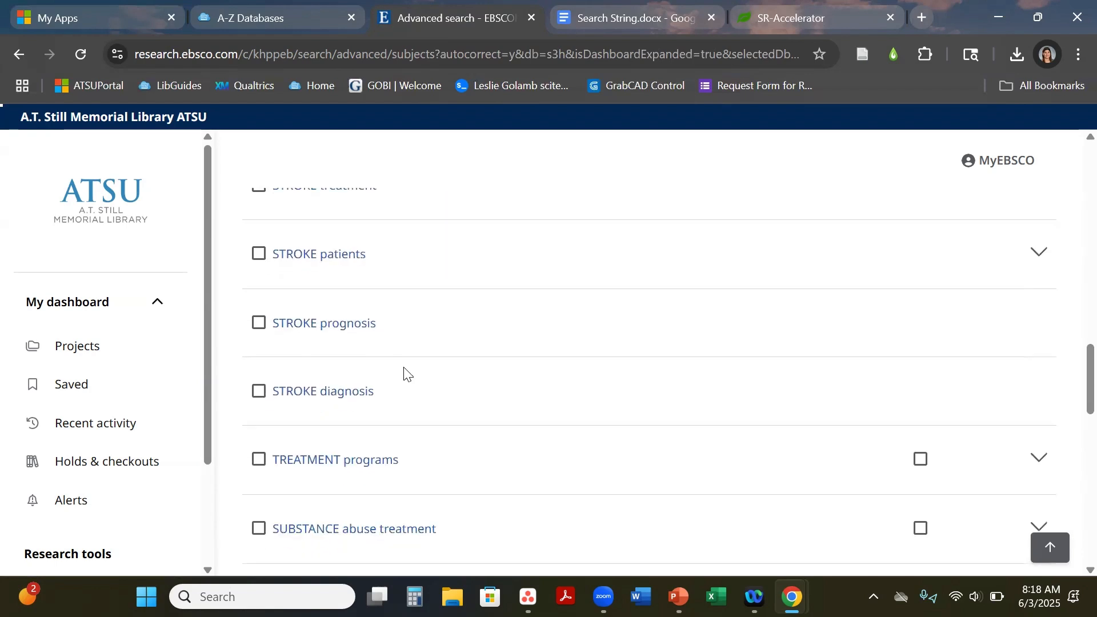
pyautogui.scroll(1, 360, 355)
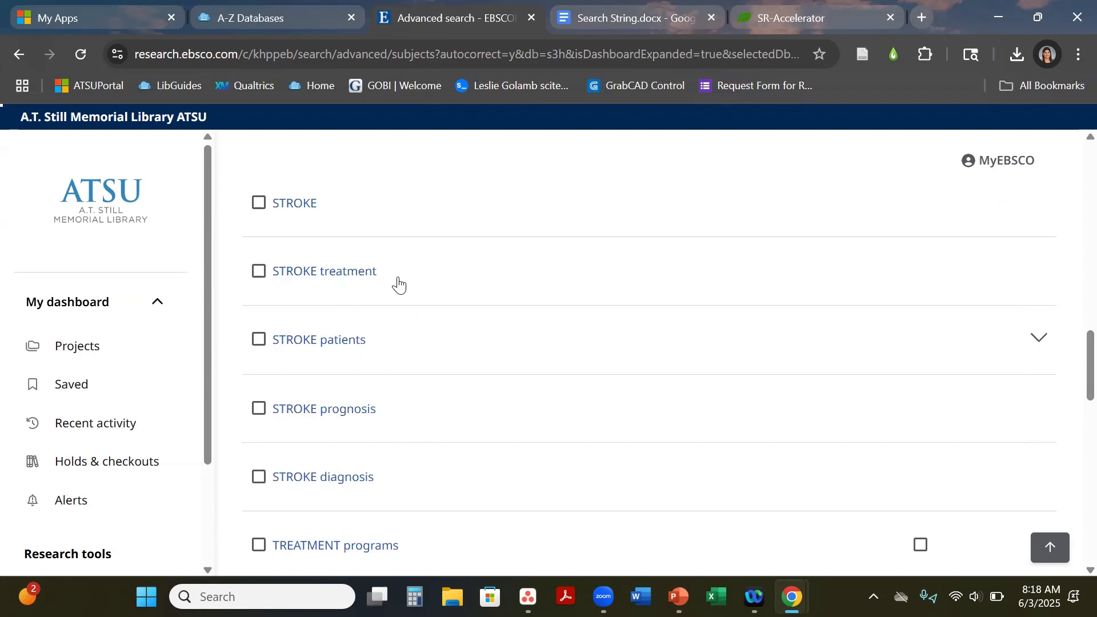
pyautogui.click(348, 280)
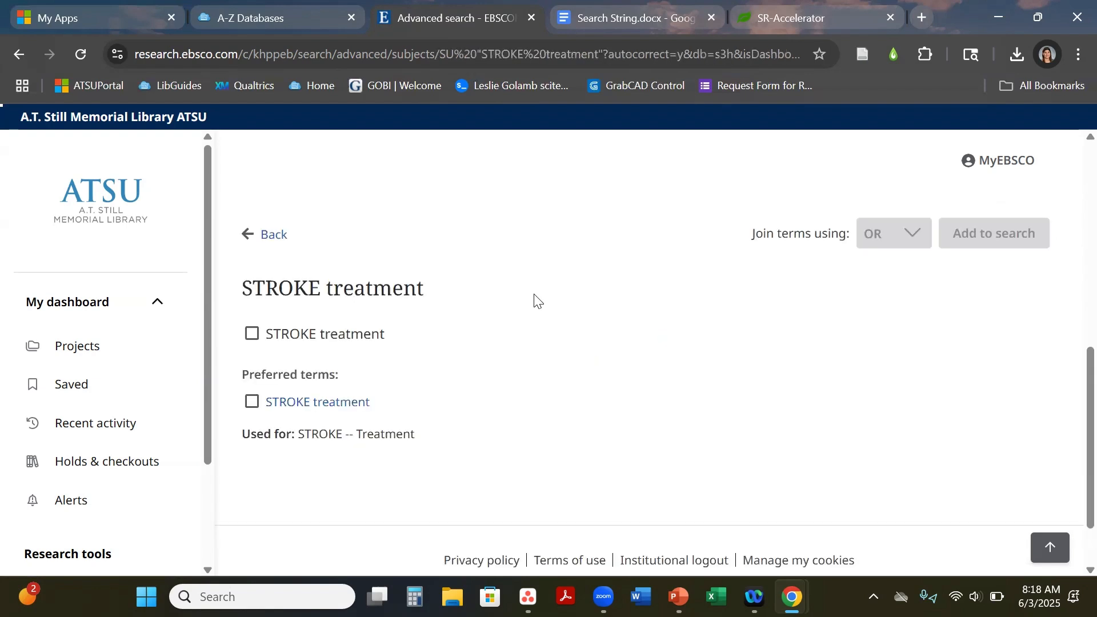
pyautogui.scroll(-1, 535, 301)
pyautogui.scroll(3, 533, 298)
pyautogui.click(271, 325)
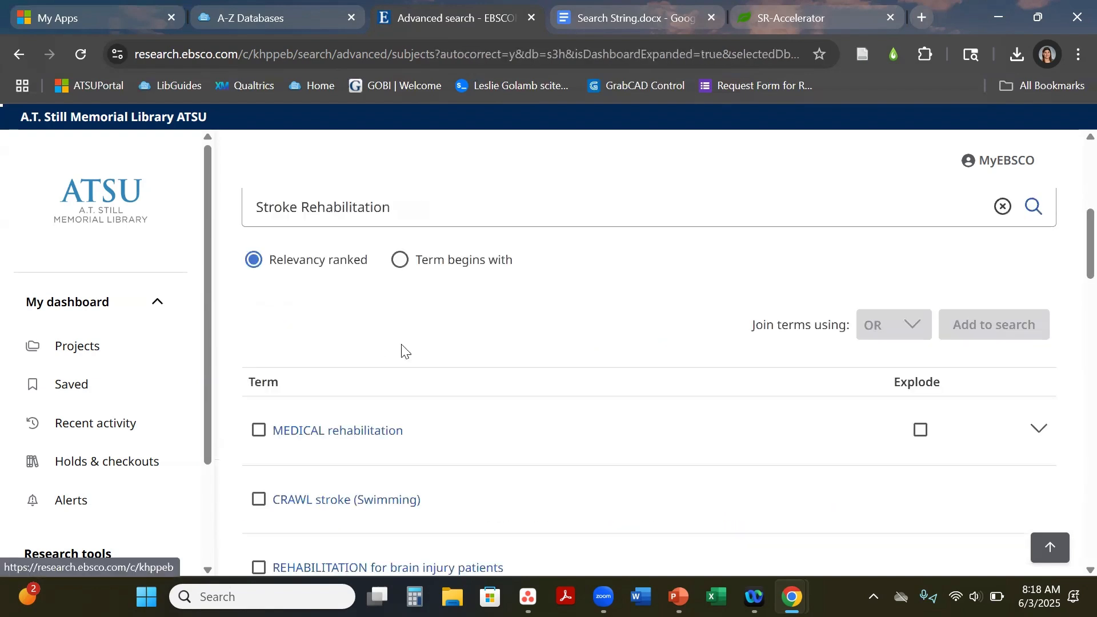
pyautogui.scroll(-10, 406, 349)
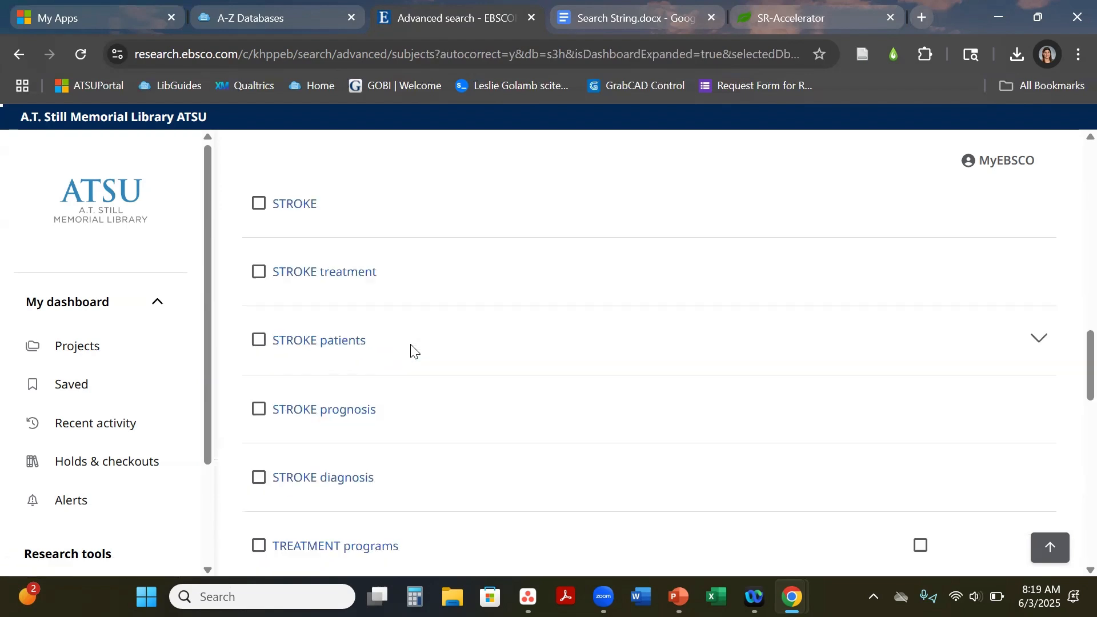
# Remove the unmatched heading OR (DE "Stroke Rehabilitation") from the document's rehabilitation block, together with one opening parenthesis at the block's start.
pyautogui.scroll(-5, 411, 350)
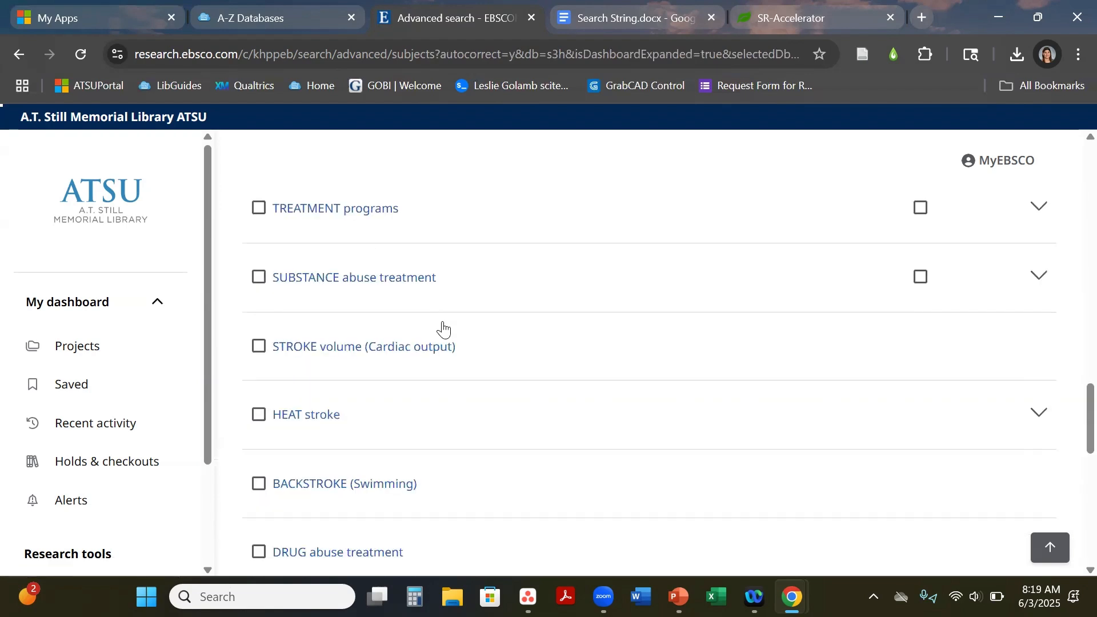
pyautogui.scroll(-6, 443, 329)
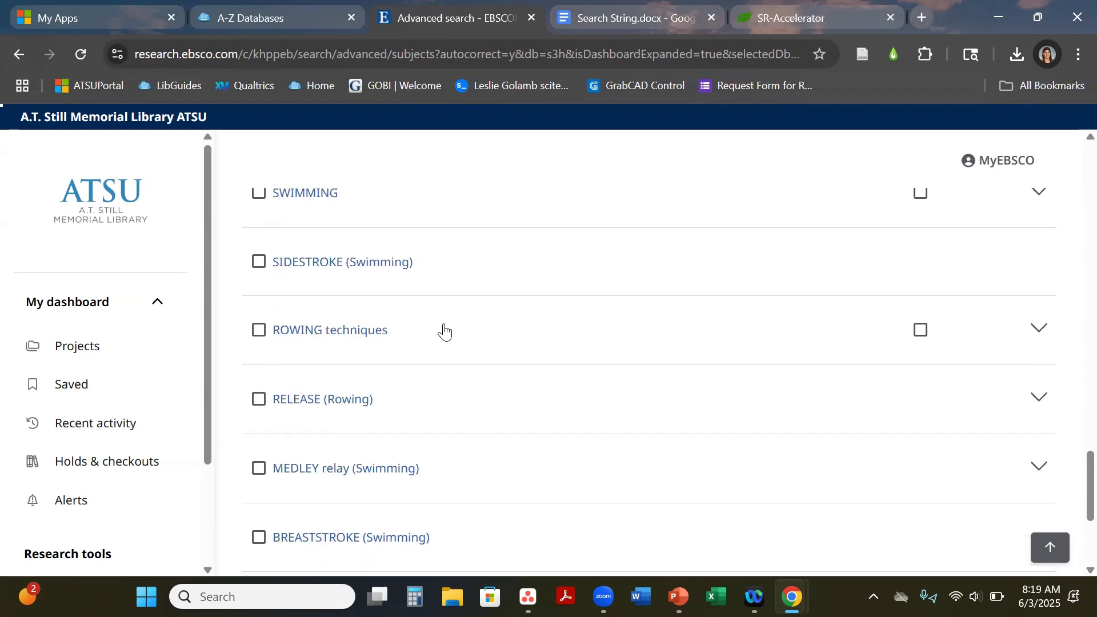
pyautogui.scroll(-4, 443, 330)
pyautogui.scroll(1, 580, 103)
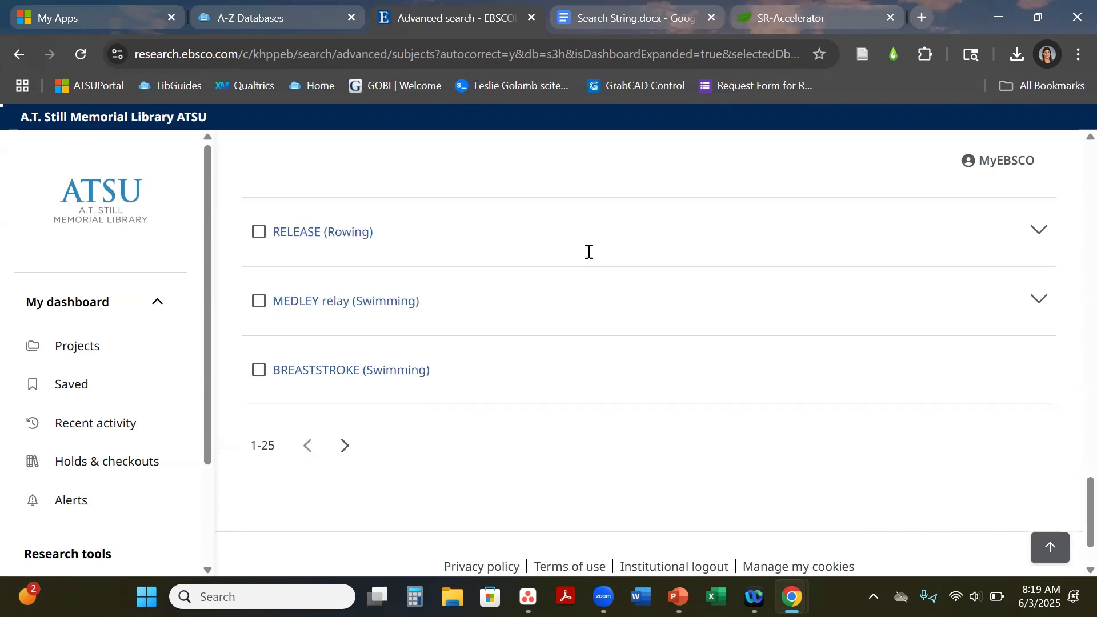
pyautogui.hotkey('ctrl', 'Tab')
pyautogui.moveTo(702, 327)
pyautogui.mouseDown()
pyautogui.moveTo(558, 337)
pyautogui.moveTo(577, 329)
pyautogui.moveTo(560, 328)
pyautogui.mouseUp()
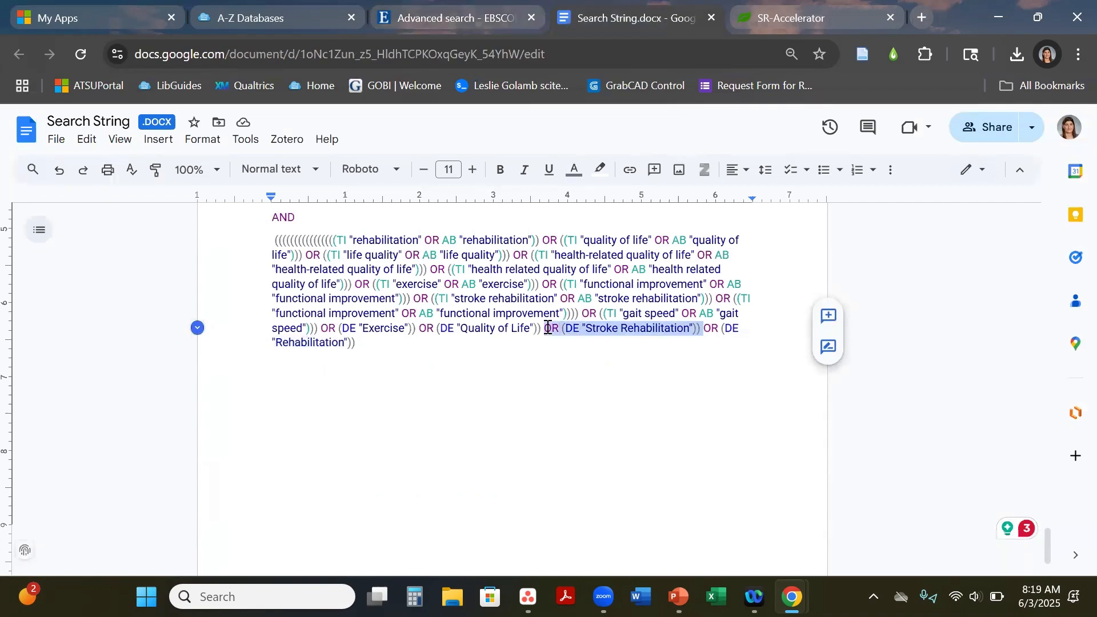
pyautogui.press('BackSpace')
pyautogui.scroll(2, 297, 325)
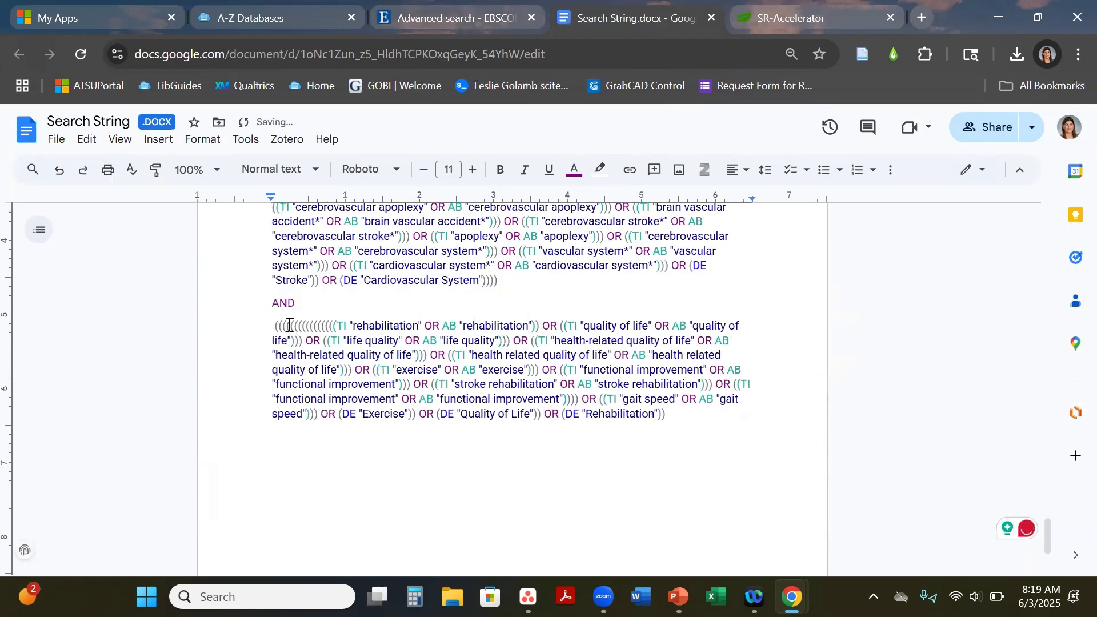
pyautogui.click(323, 330)
pyautogui.press('BackSpace')
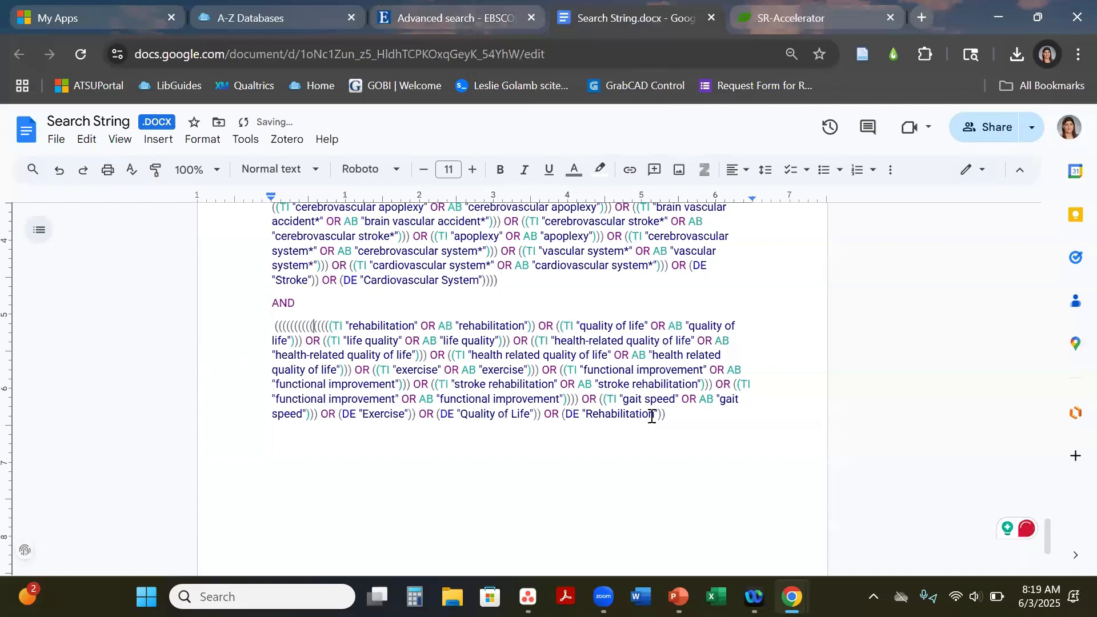
# Look up the document's last heading, Rehabilitation, in EBSCO's Sports Thesaurus and check the listed terms for it.
pyautogui.keyDown('shift'); pyautogui.click(591, 416); pyautogui.keyUp('shift')
pyautogui.hotkey('ctrl', 'c')
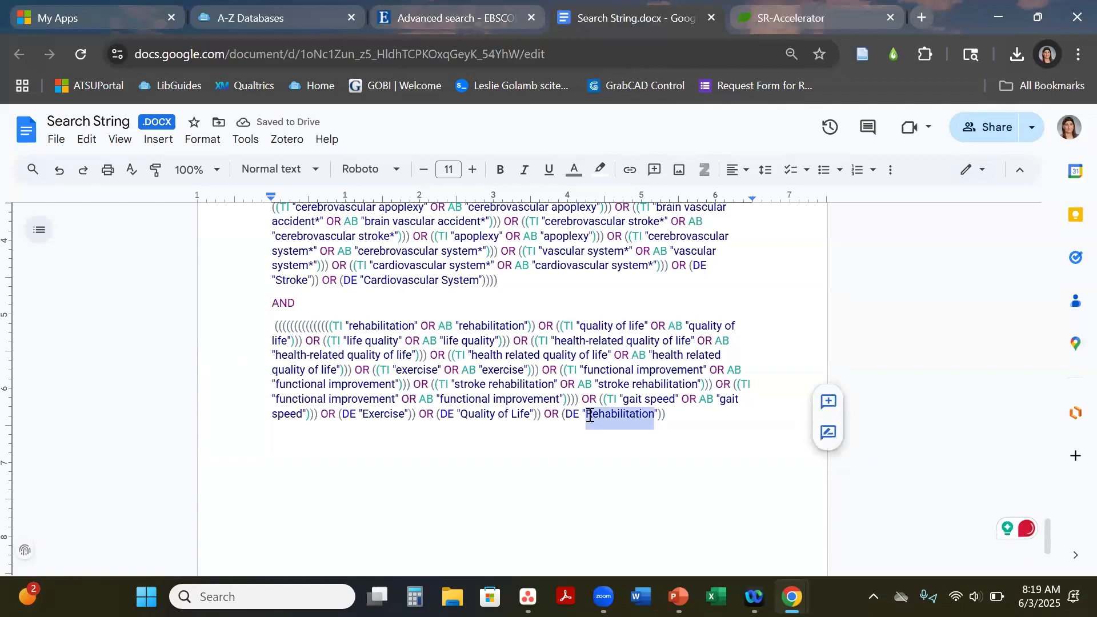
pyautogui.click(474, 7)
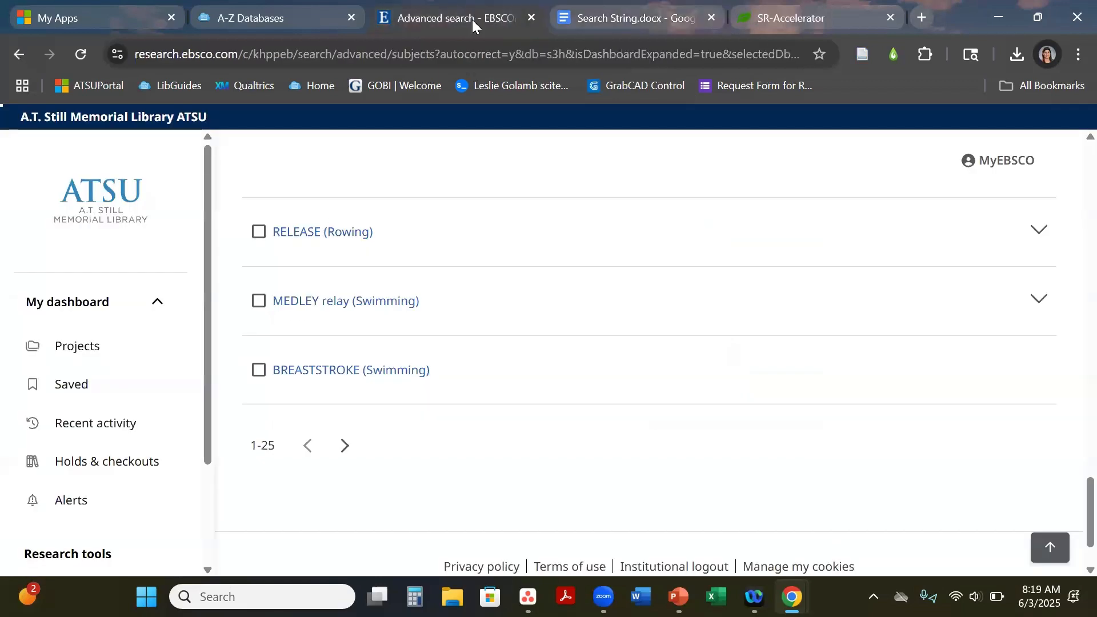
pyautogui.scroll(10, 423, 325)
pyautogui.scroll(20, 427, 328)
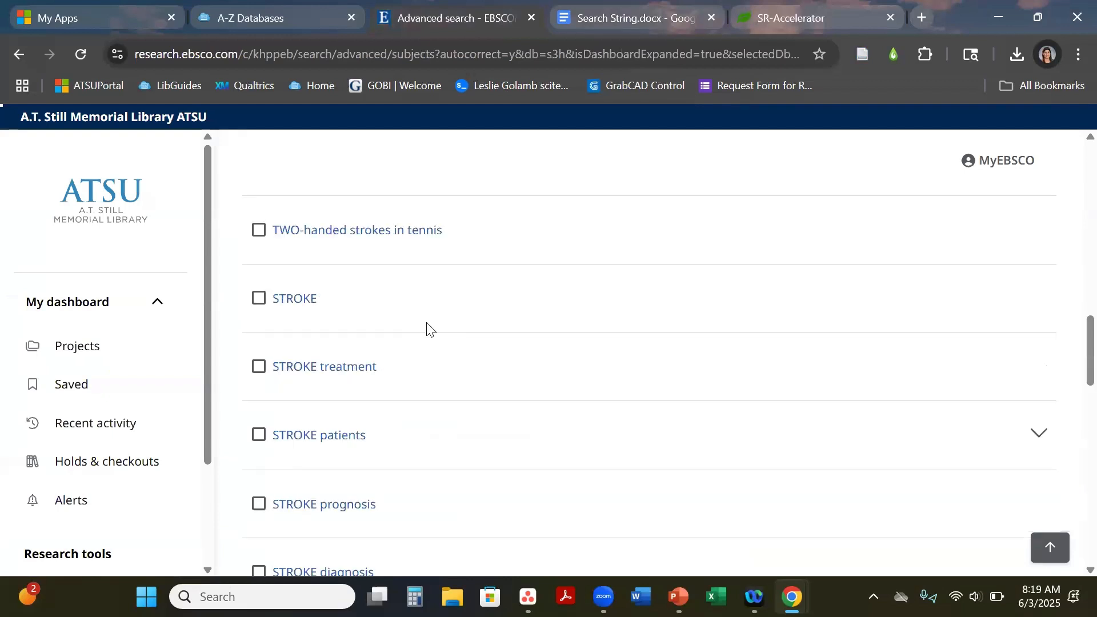
pyautogui.scroll(3, 424, 336)
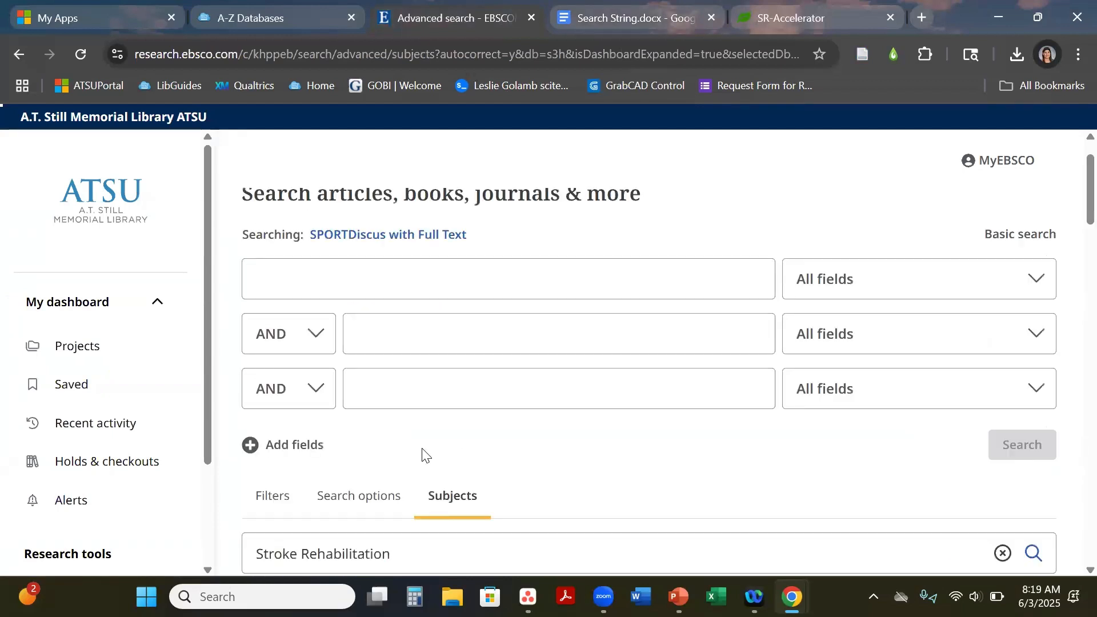
pyautogui.scroll(-5, 423, 456)
pyautogui.moveTo(426, 298); pyautogui.dragTo(225, 277)
pyautogui.hotkey('ctrl', 'v')
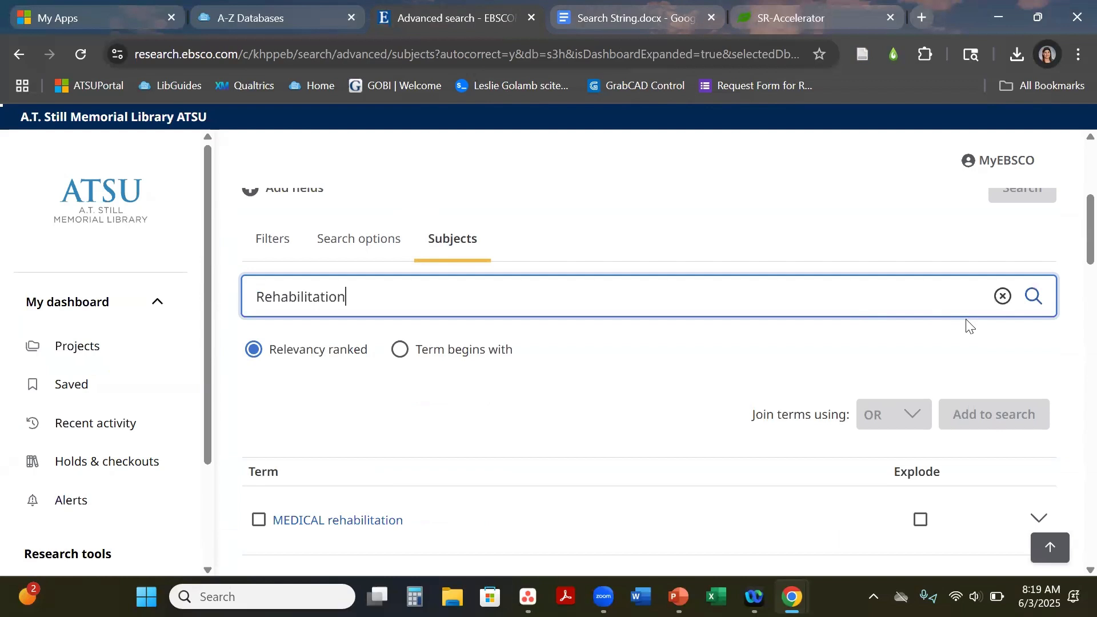
pyautogui.click(1033, 295)
pyautogui.scroll(-1, 554, 351)
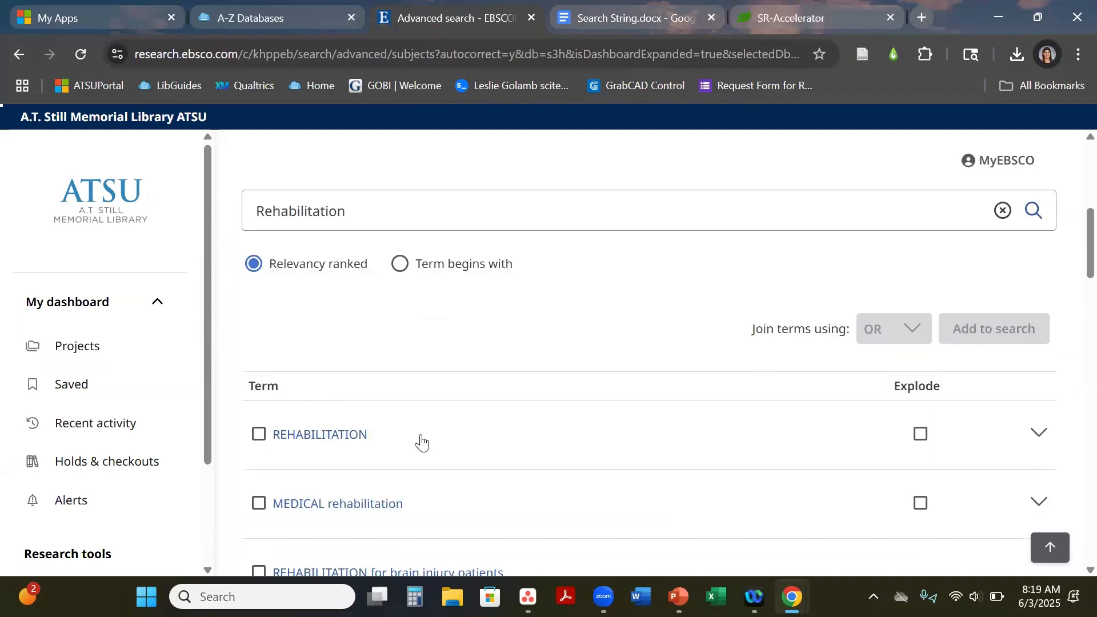
# Join the three SportDiscus concept blocks and their AND operators in the document into one continuous search string without paragraph breaks.
pyautogui.click(612, 29)
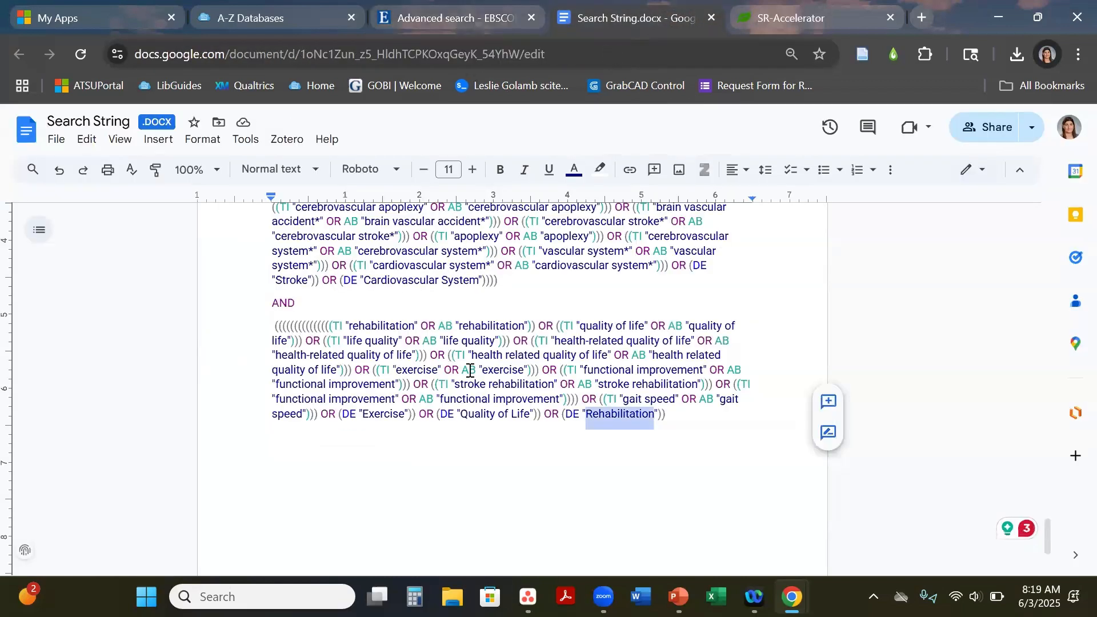
pyautogui.scroll(5, 481, 389)
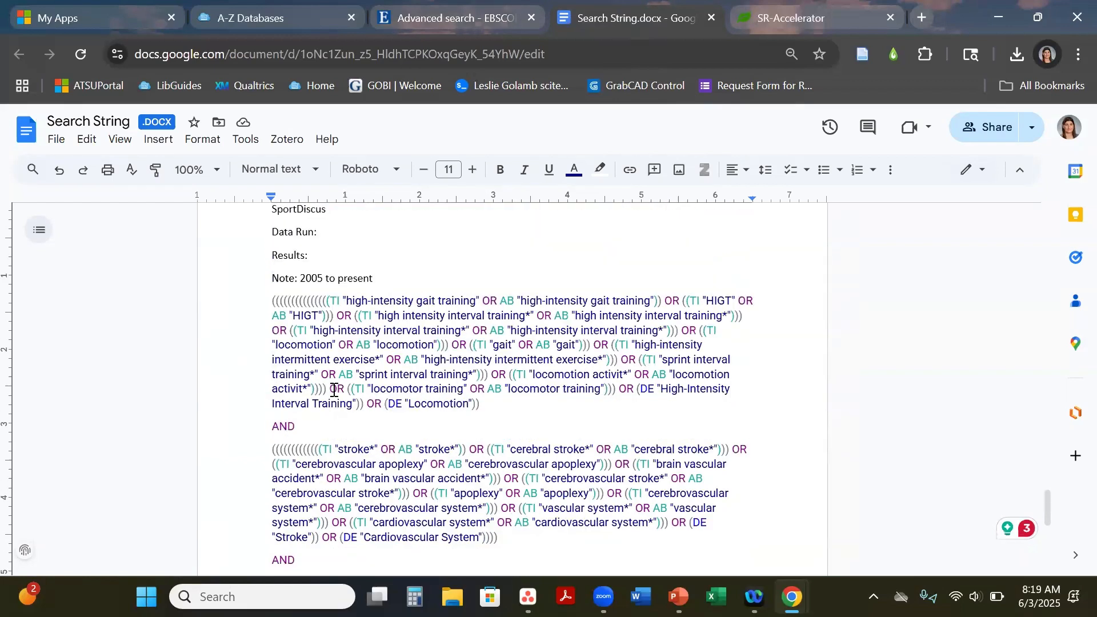
pyautogui.press('BackSpace')
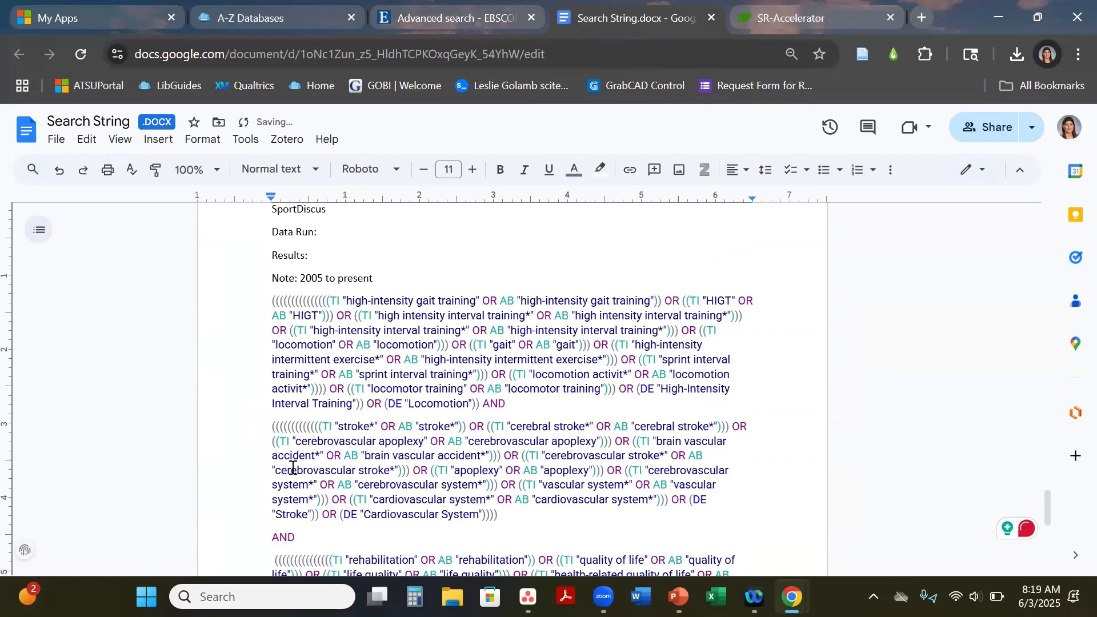
pyautogui.press('BackSpace')
pyautogui.scroll(-3, 306, 457)
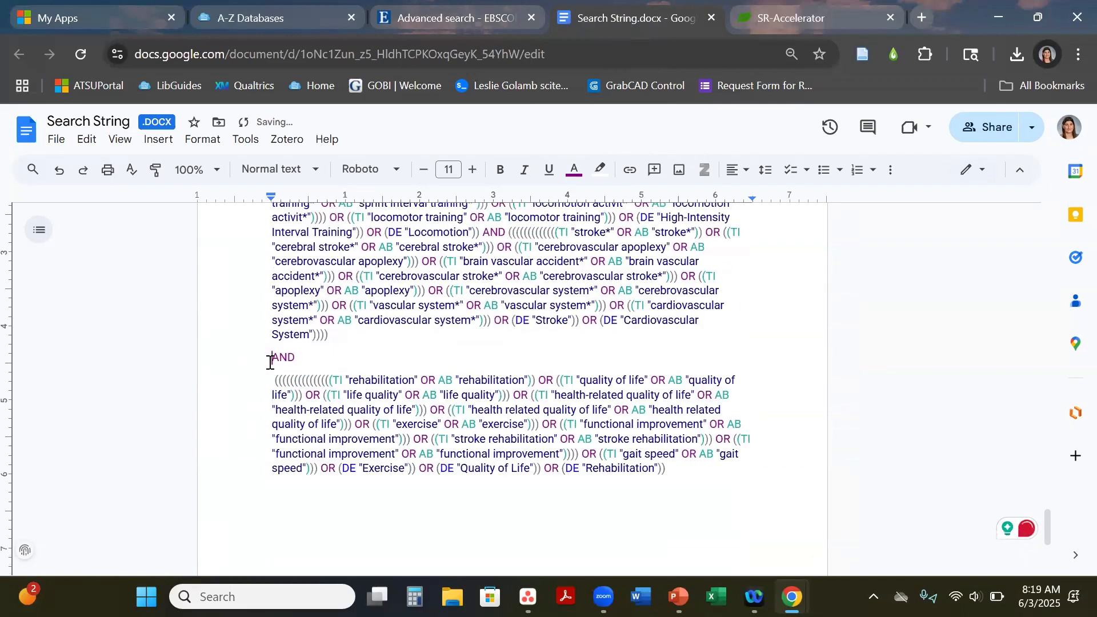
pyautogui.press('BackSpace')
pyautogui.click(270, 359)
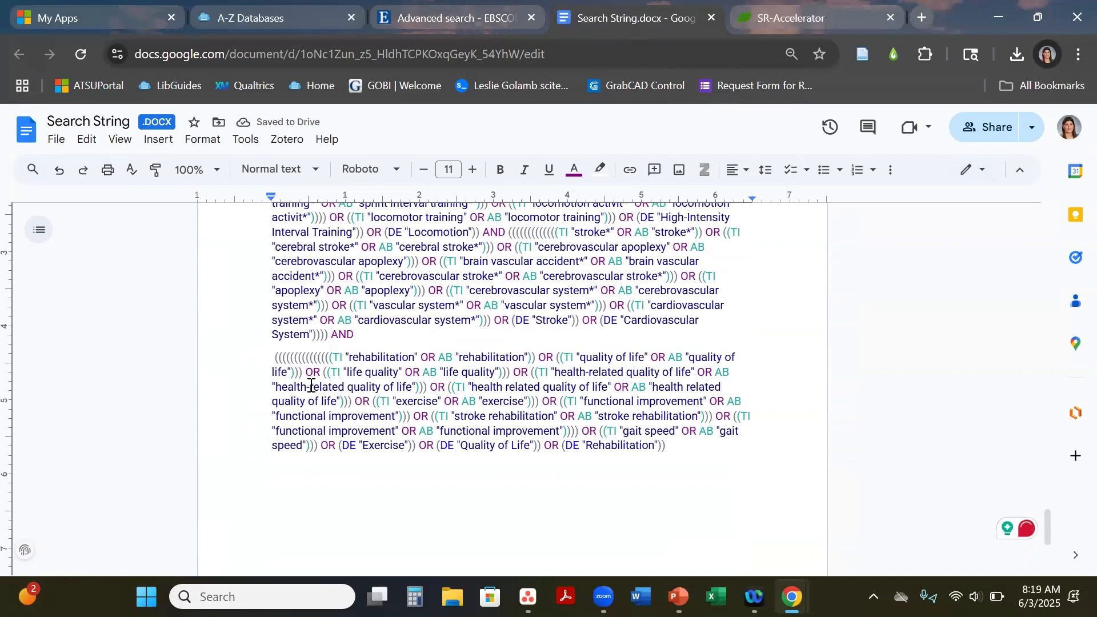
pyautogui.press('Delete')
pyautogui.press('BackSpace')
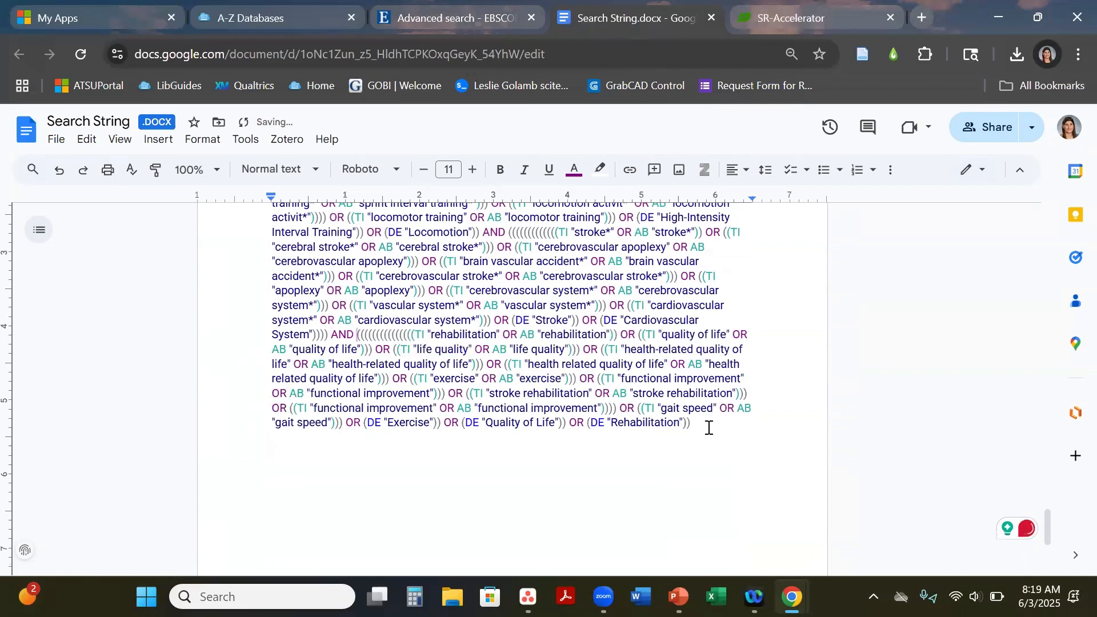
# Copy the complete SportDiscus search string from the document into the first search field of EBSCO's advanced search.
pyautogui.moveTo(708, 427); pyautogui.dragTo(273, 299)
pyautogui.scroll(3, 285, 302)
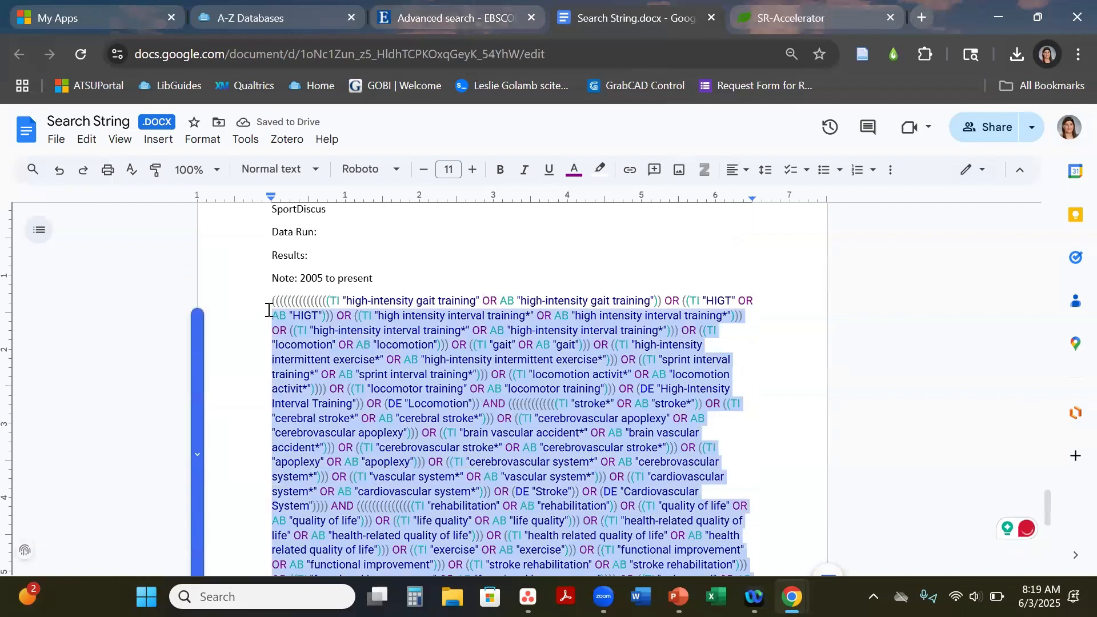
pyautogui.click(442, 17)
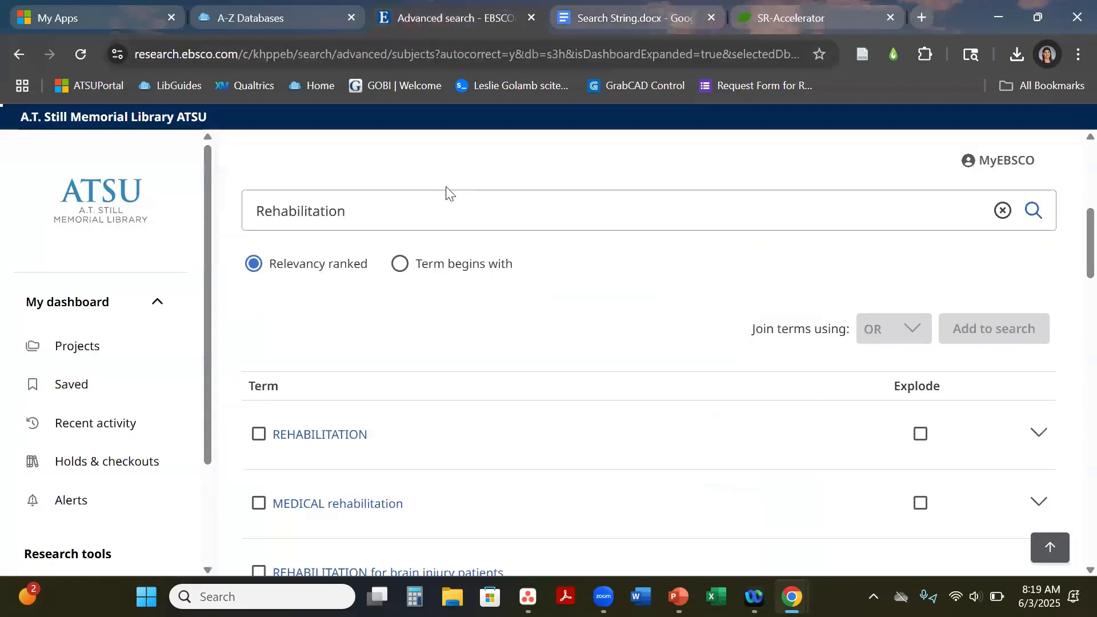
pyautogui.scroll(5, 417, 307)
pyautogui.click(382, 332)
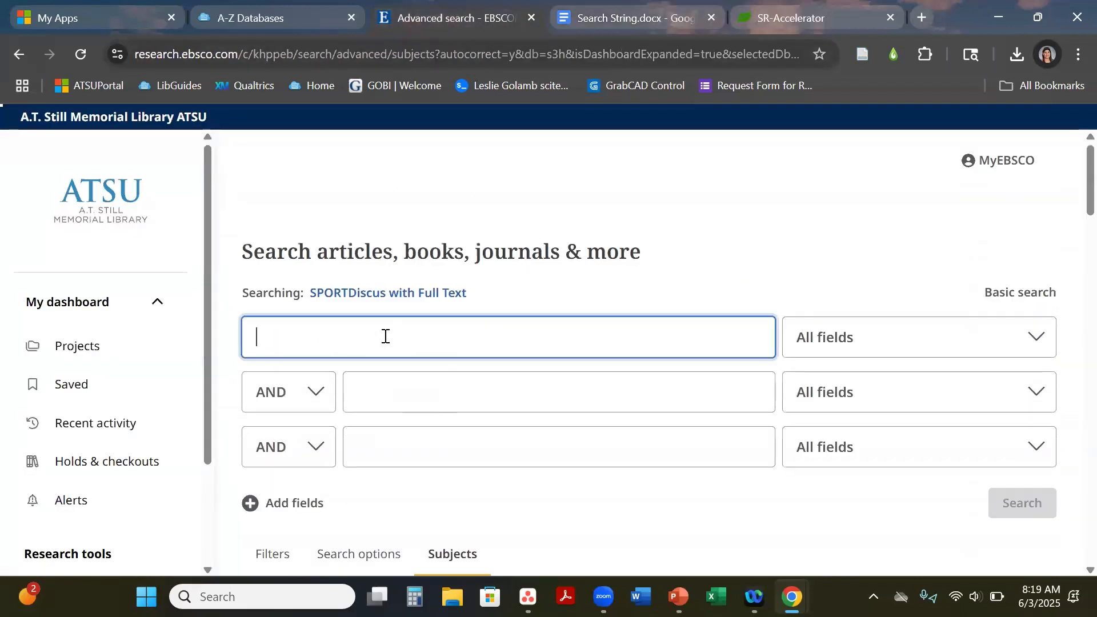
pyautogui.hotkey('ctrl', 'v')
# Turn off the Apply related words and Apply equivalent subjects expanders in the search options.
pyautogui.scroll(-2, 414, 317)
pyautogui.scroll(-2, 341, 301)
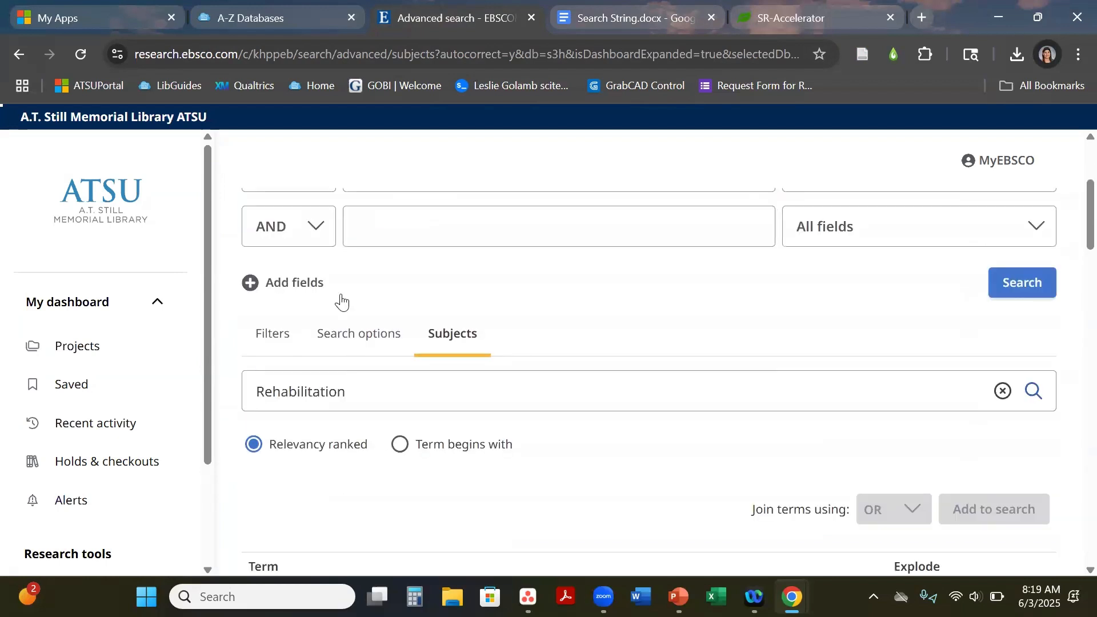
pyautogui.click(342, 301)
pyautogui.scroll(-5, 409, 289)
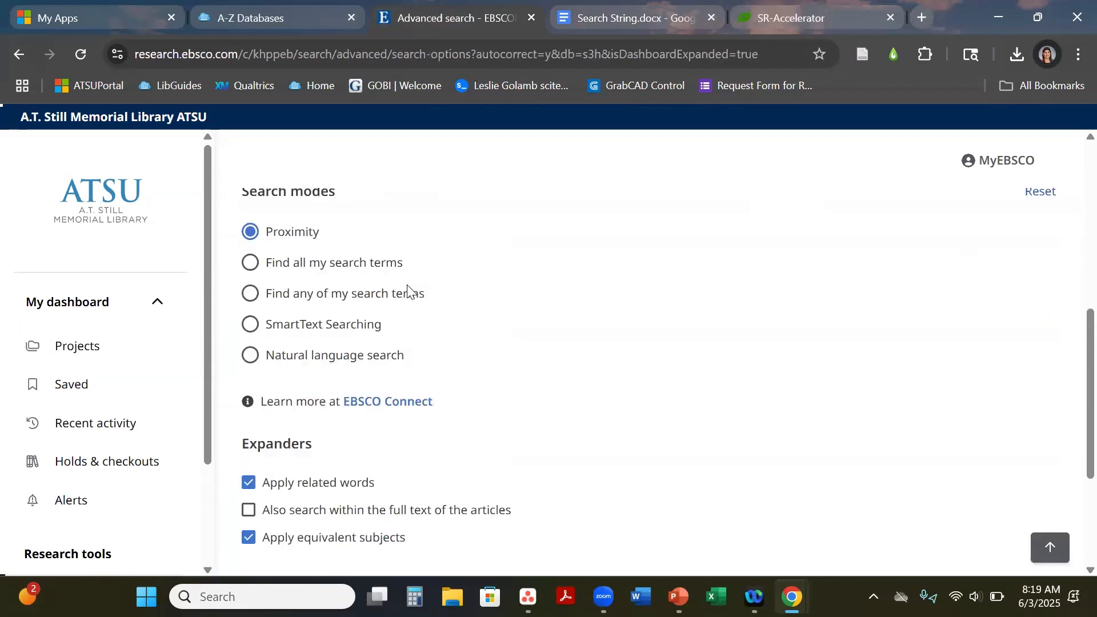
pyautogui.click(339, 403)
pyautogui.click(361, 452)
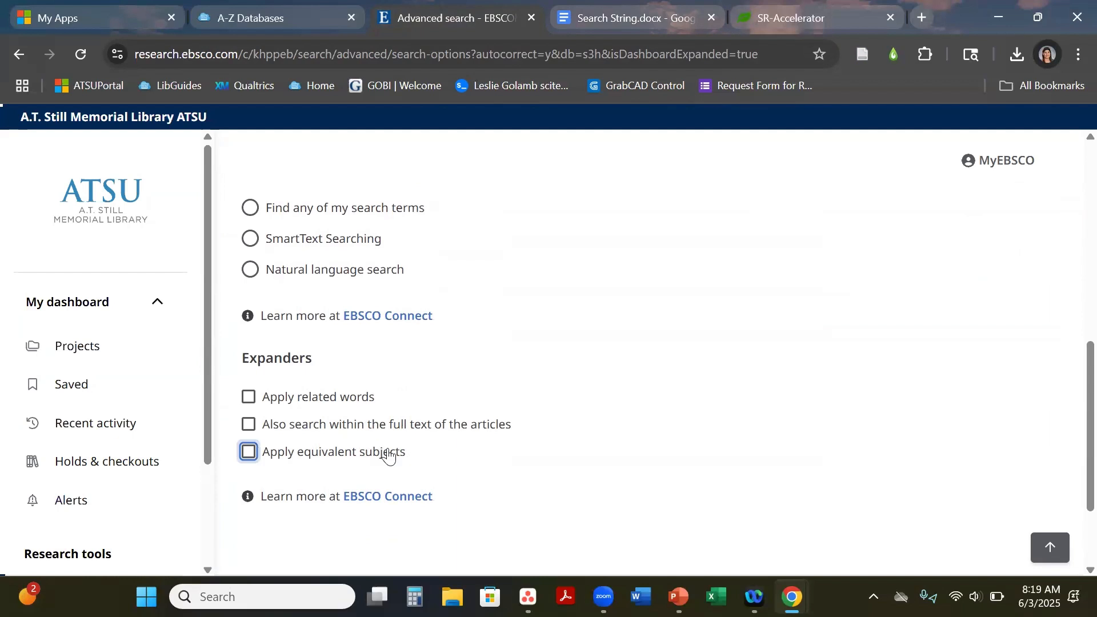
# Run the pasted search string in SPORTDiscus with Full Text.
pyautogui.scroll(2, 895, 428)
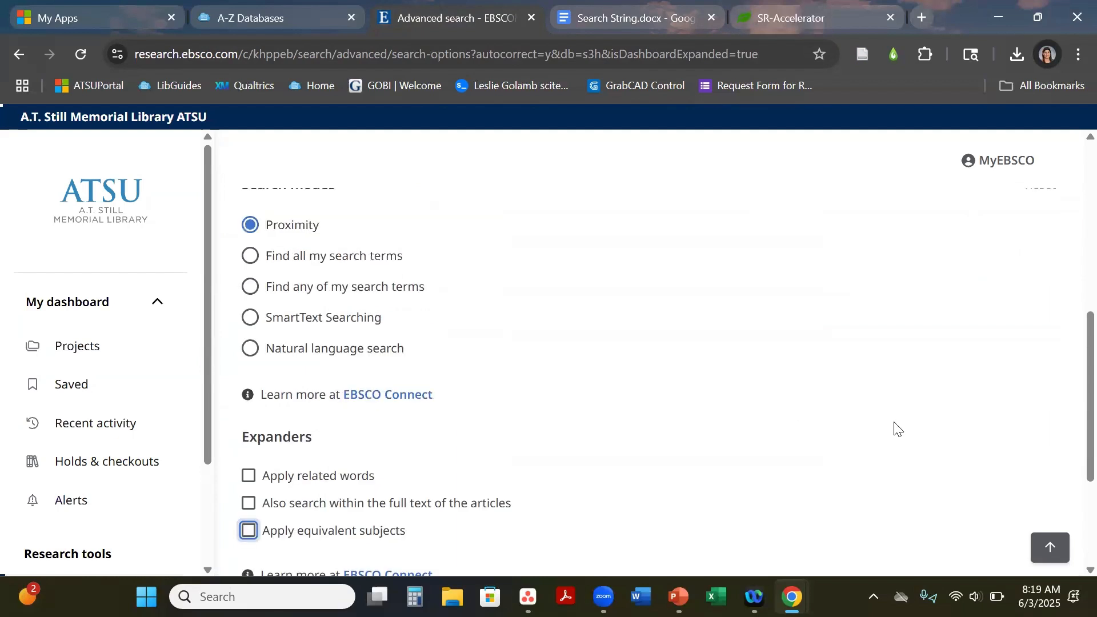
pyautogui.scroll(3, 896, 426)
pyautogui.scroll(3, 971, 366)
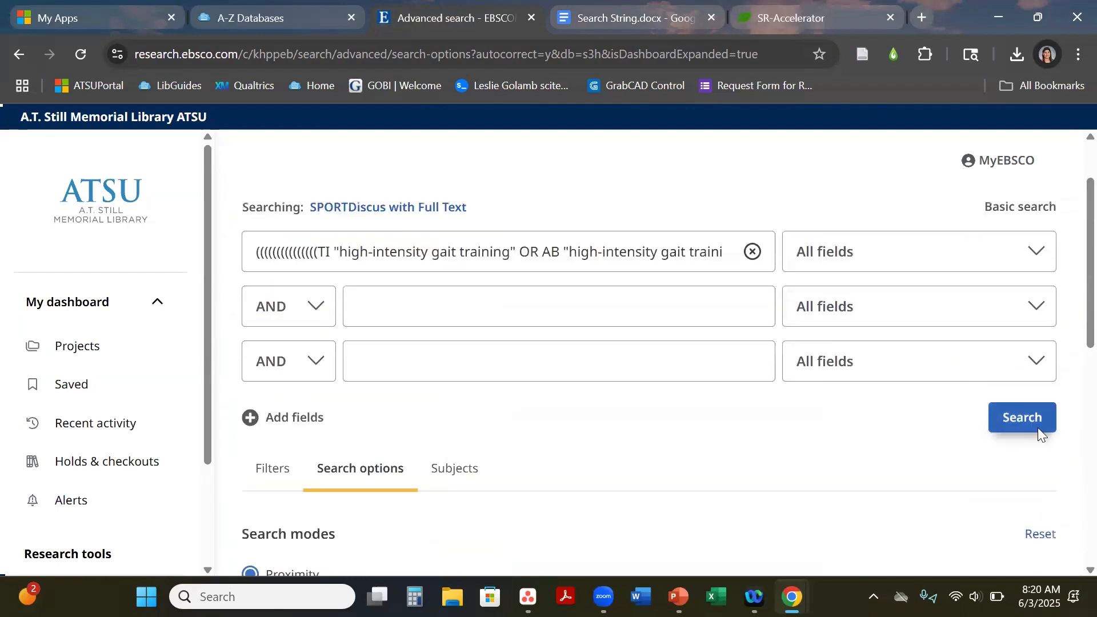
pyautogui.click(1037, 427)
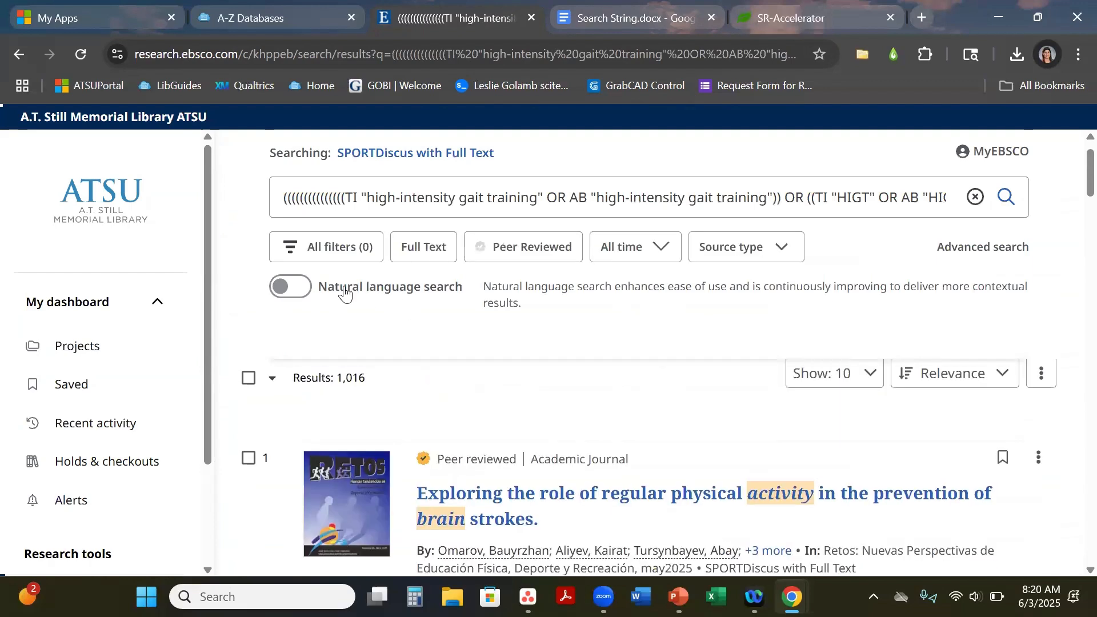
# Open all filters for the search results and choose a custom range for the publication date.
pyautogui.click(339, 248)
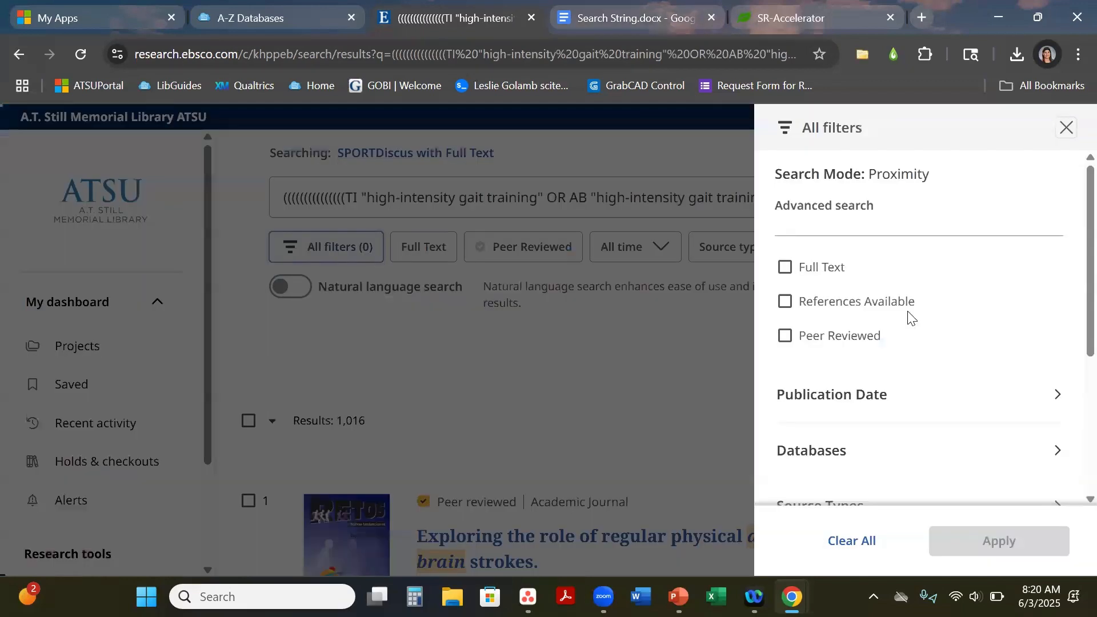
pyautogui.scroll(-2, 909, 318)
pyautogui.click(906, 315)
pyautogui.scroll(-2, 863, 411)
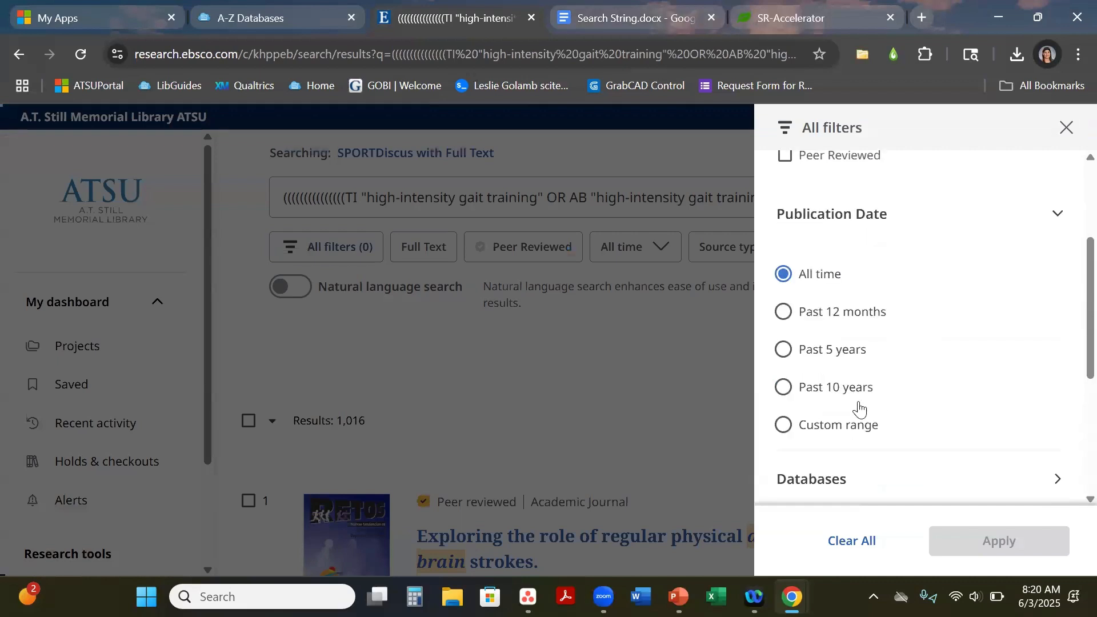
pyautogui.scroll(-1, 825, 411)
pyautogui.click(822, 403)
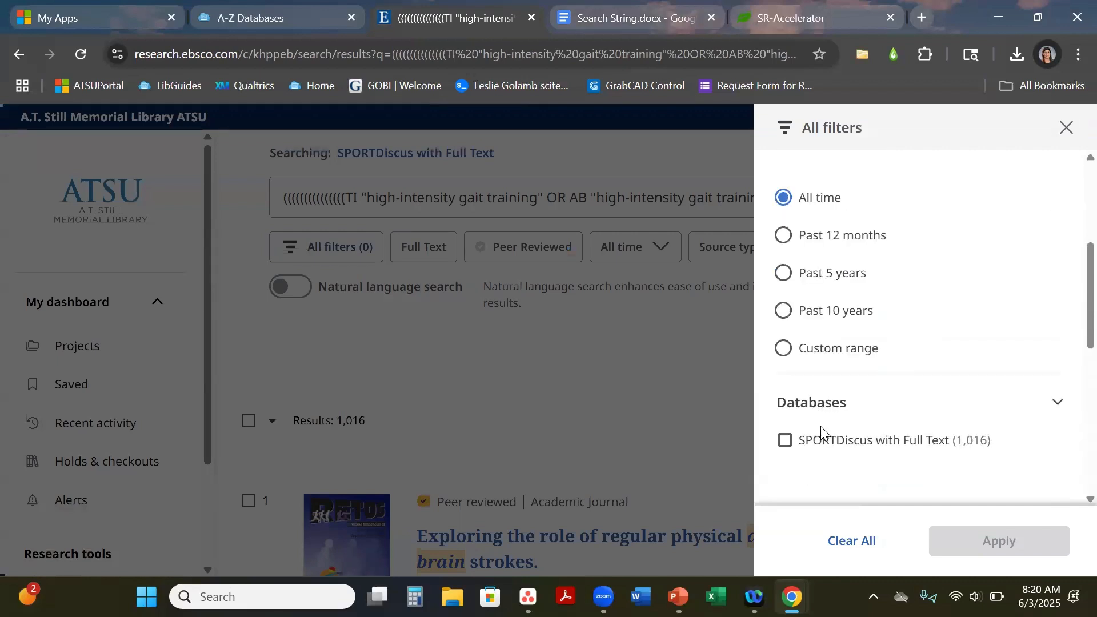
pyautogui.scroll(1, 822, 428)
pyautogui.click(862, 437)
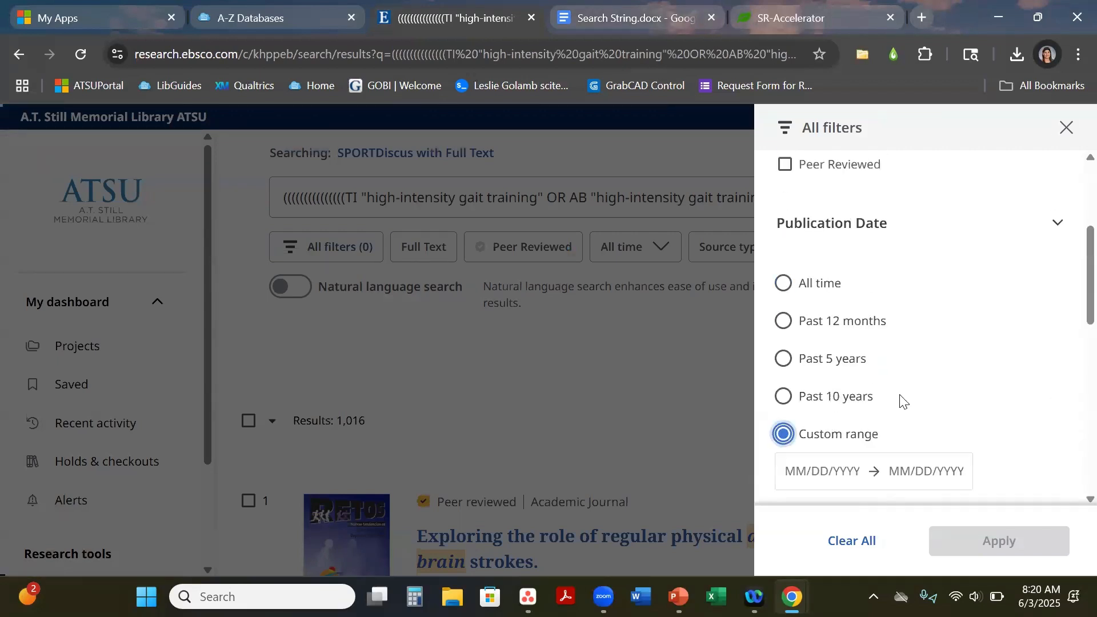
# Set the publication date range from 01/01/2005 to 12/31/2025 and apply the filter.
pyautogui.scroll(-1, 800, 384)
pyautogui.click(798, 383)
pyautogui.write('01/01/')
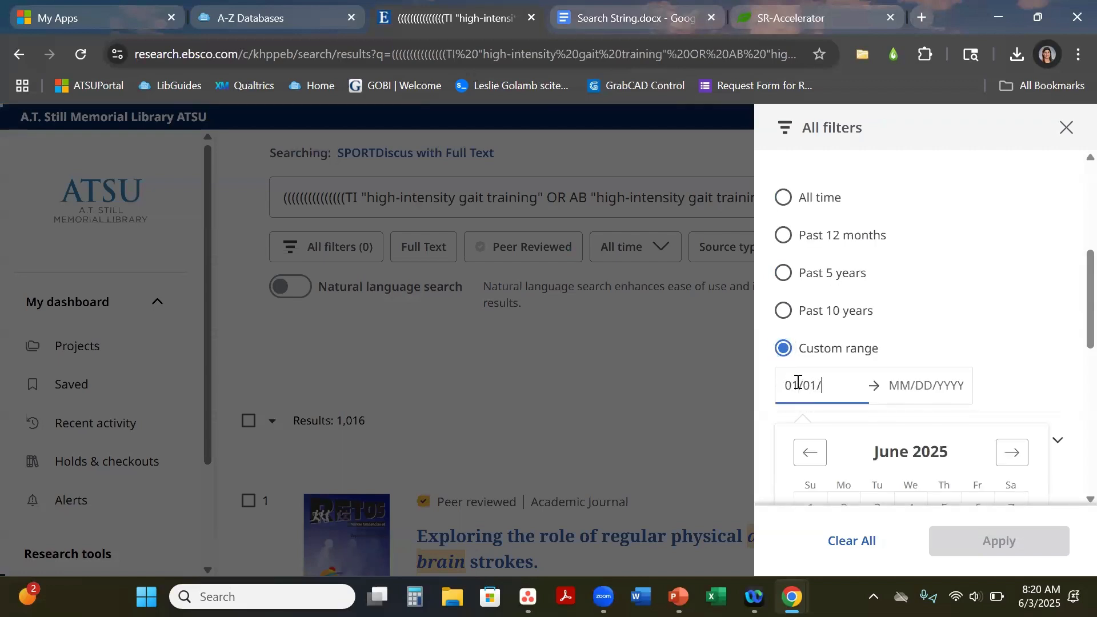
pyautogui.write('2025')
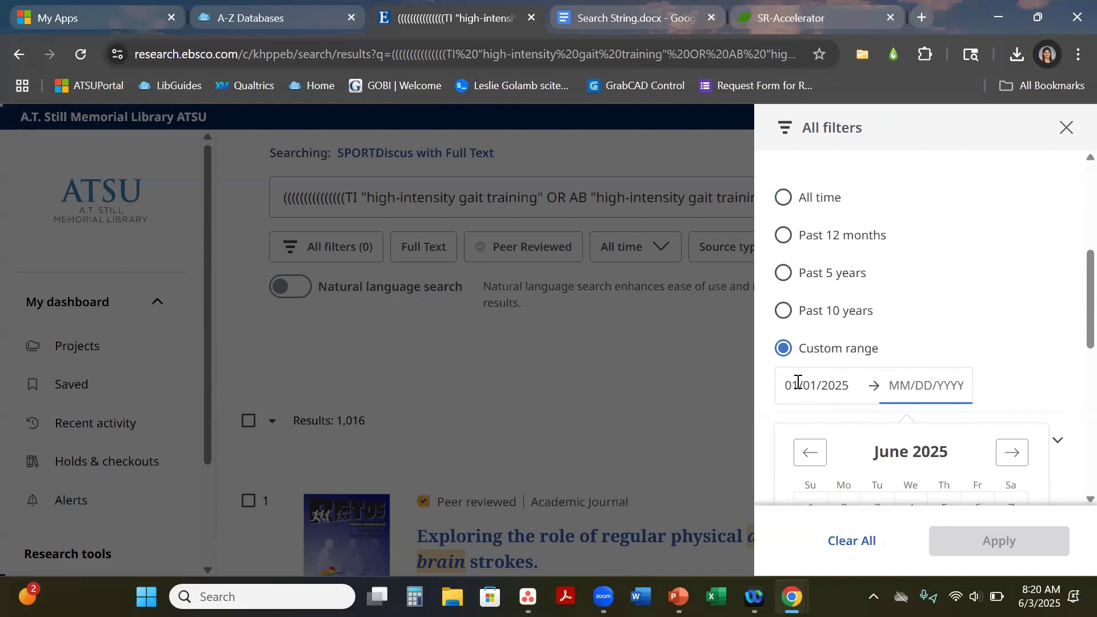
pyautogui.click(854, 396)
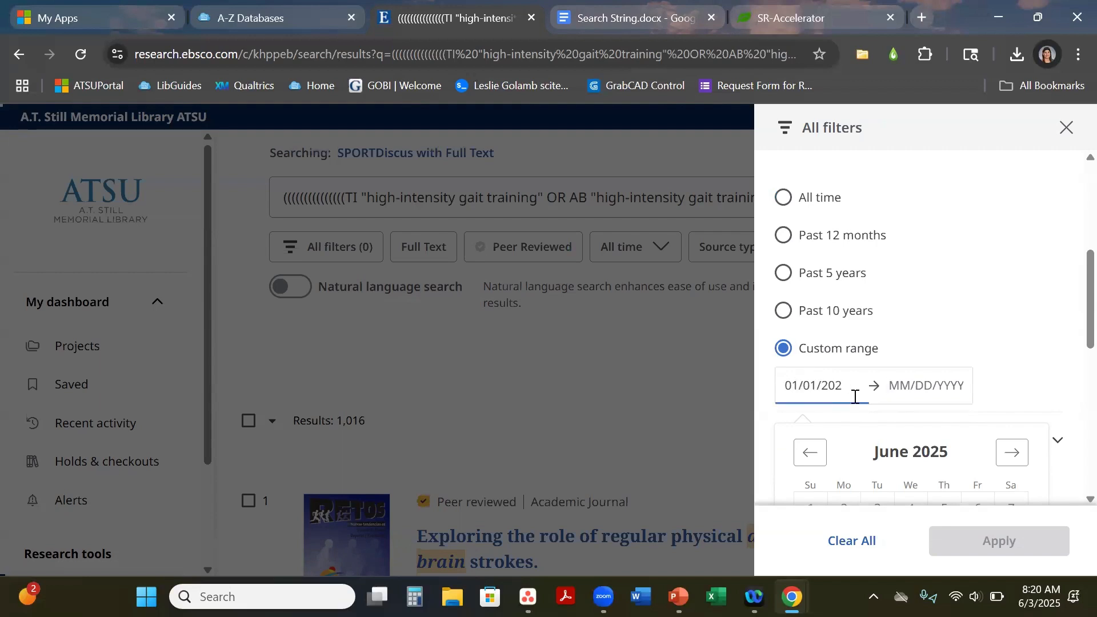
pyautogui.write('512/')
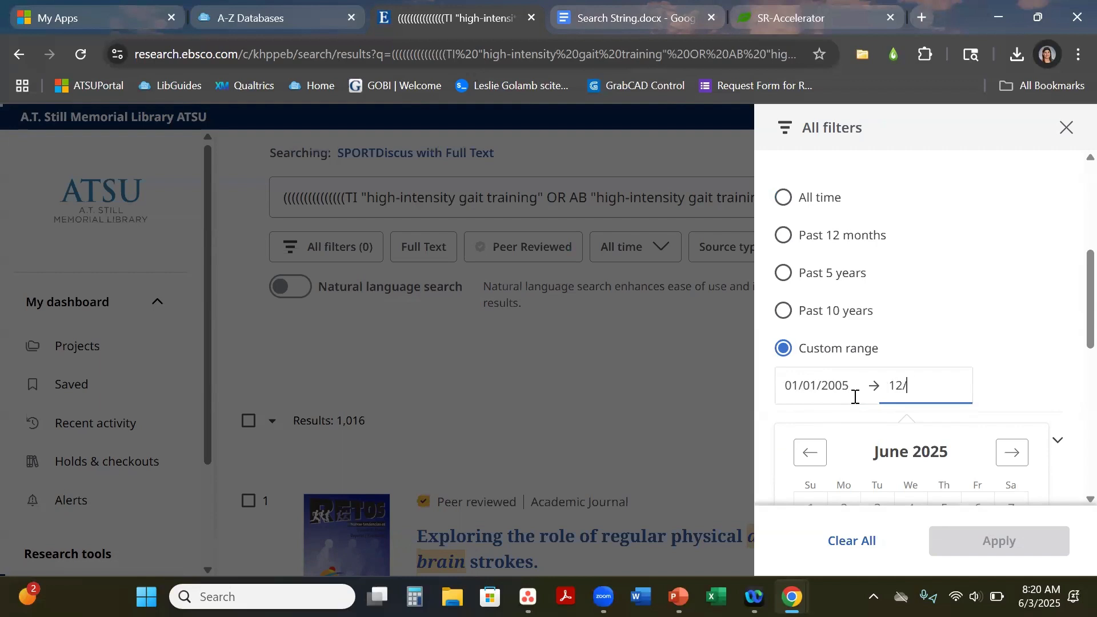
pyautogui.write('31/2025')
pyautogui.click(986, 547)
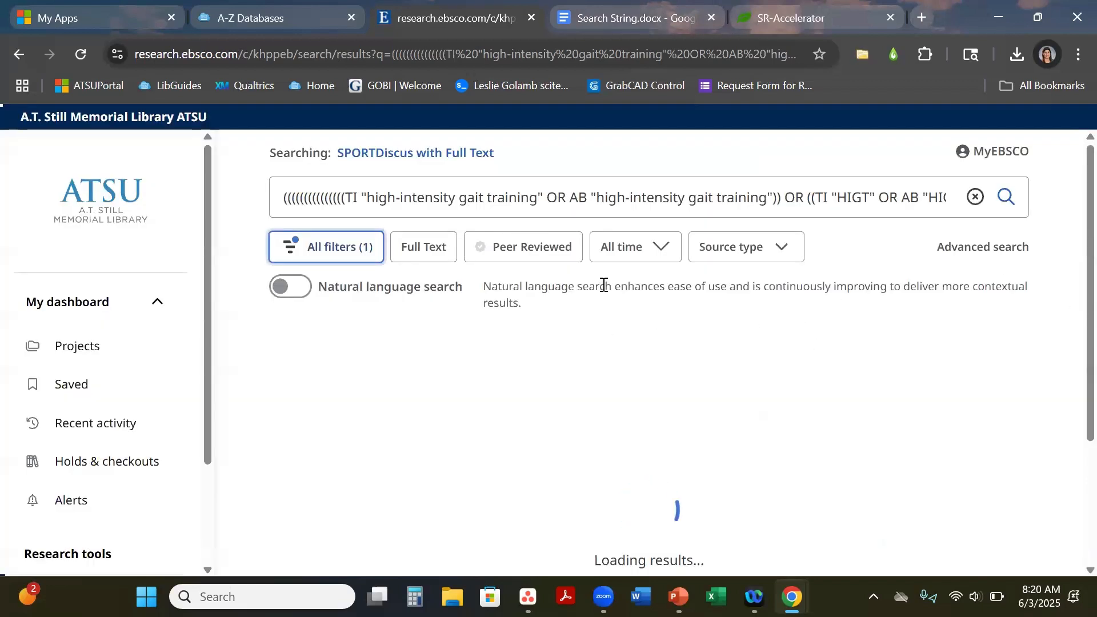
# Record 936 as the results and 6/3/25 as the run date in the document's SportDiscus entry.
pyautogui.doubleClick(345, 421)
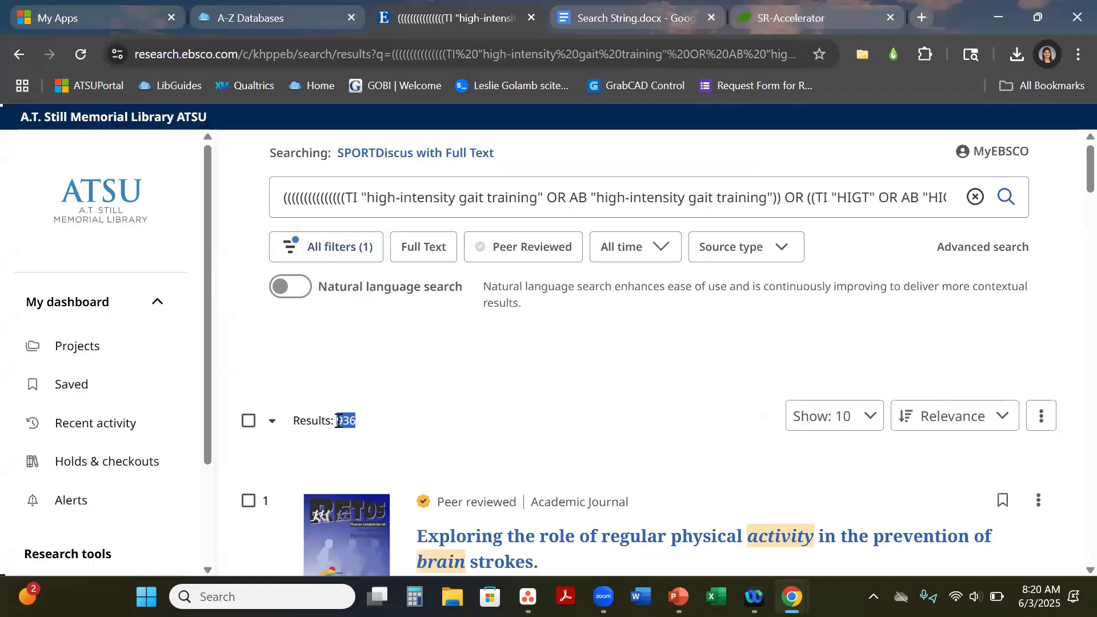
pyautogui.click(628, 20)
pyautogui.click(349, 257)
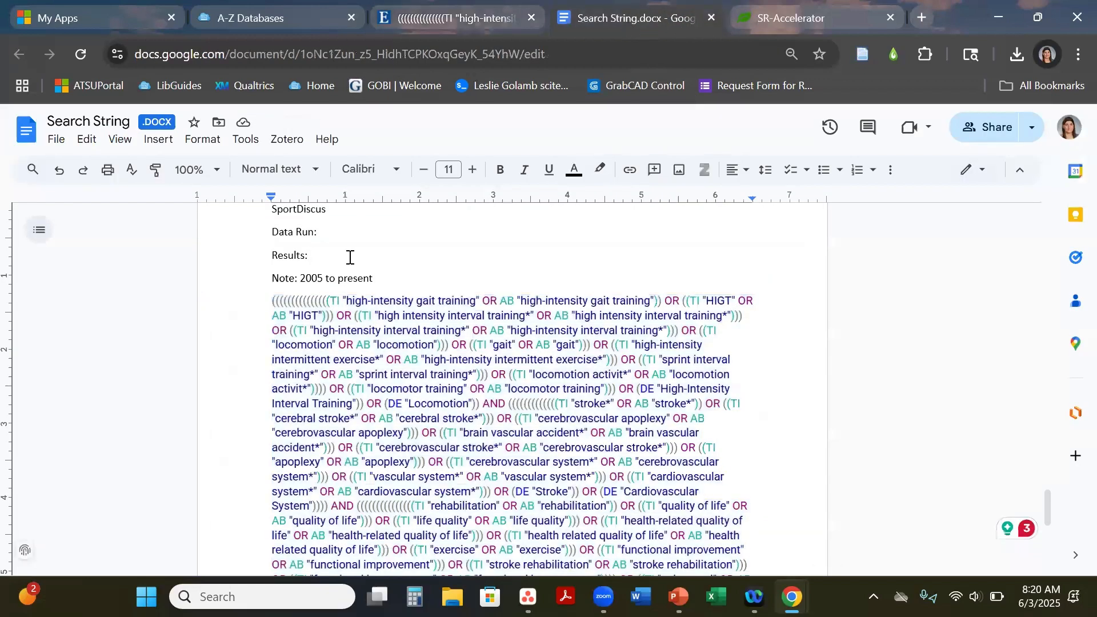
pyautogui.write('936')
pyautogui.doubleClick(347, 240)
pyautogui.write('6/3/25')
pyautogui.scroll(-1, 364, 261)
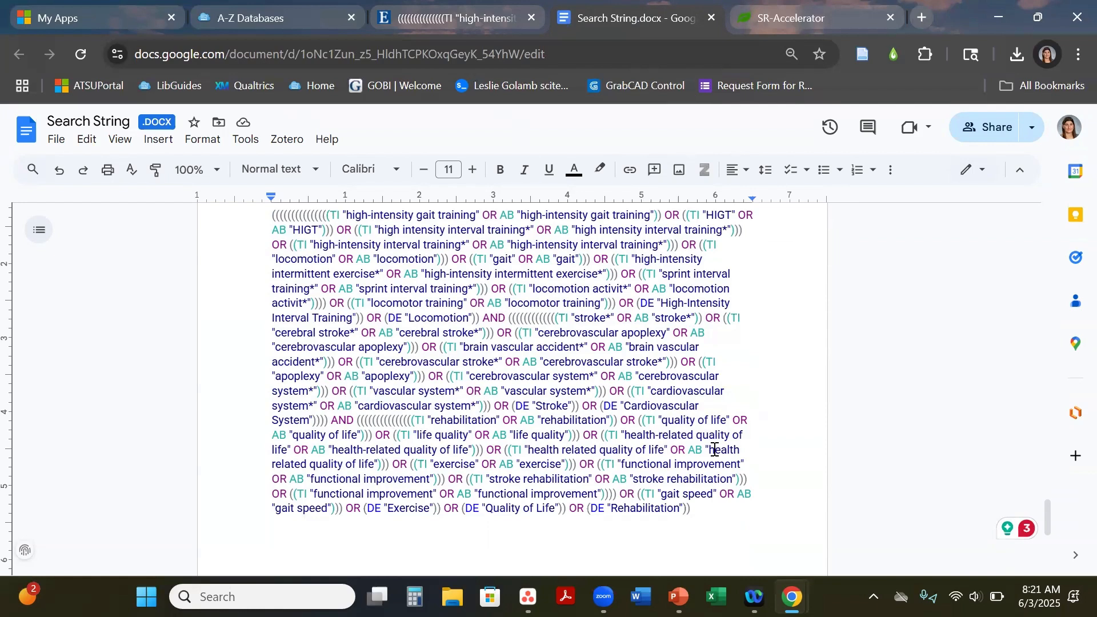
pyautogui.scroll(1, 714, 449)
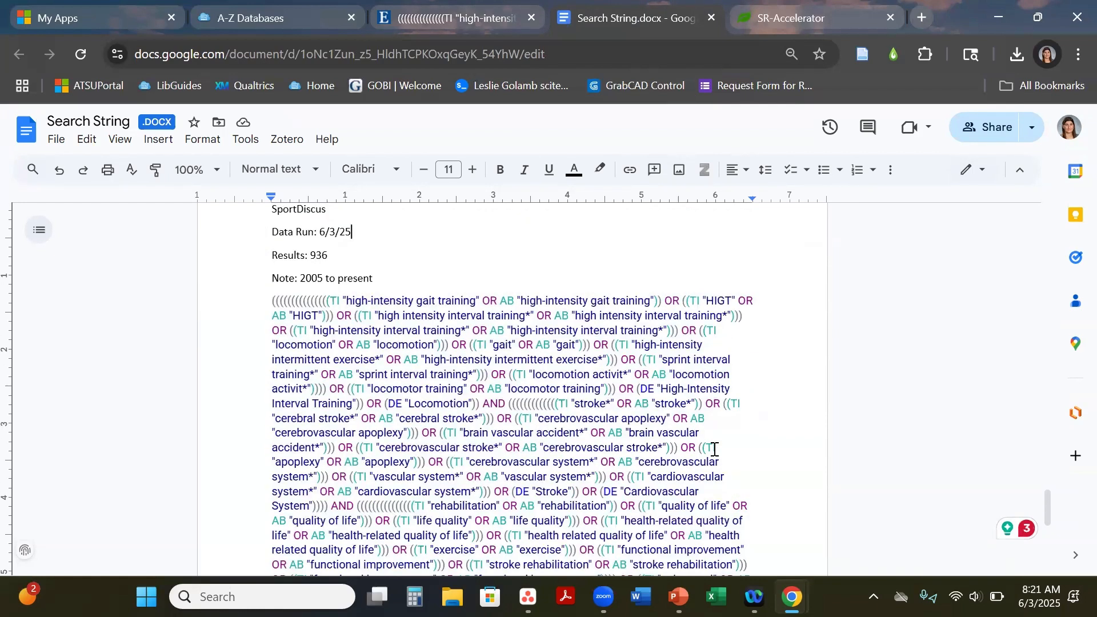